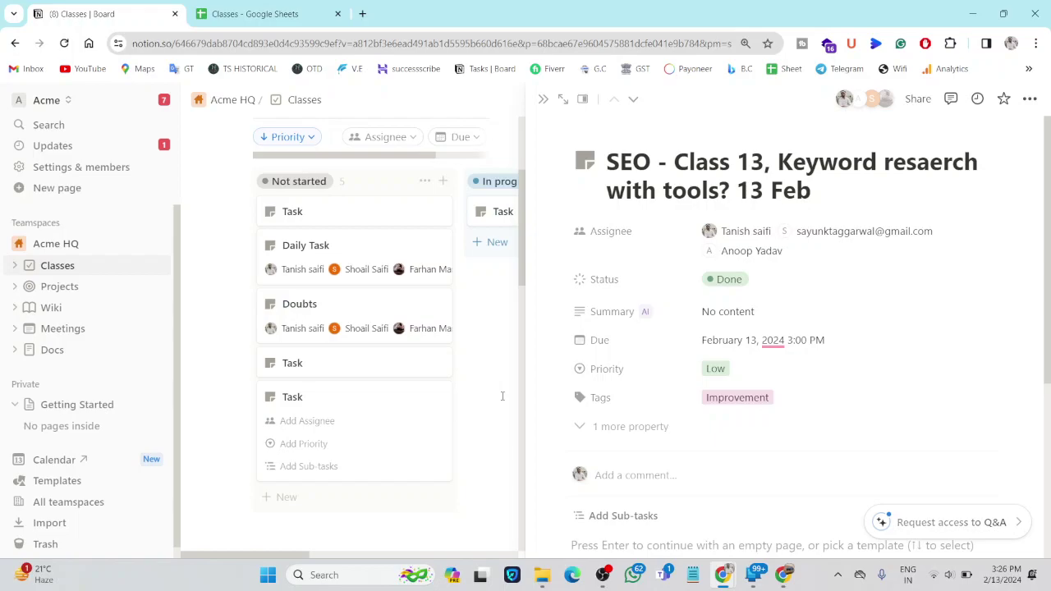
# - Switch to Notepad, write Ubersuggest in the blank note and enlarge the text display to 270%
pyautogui.click(693, 575)
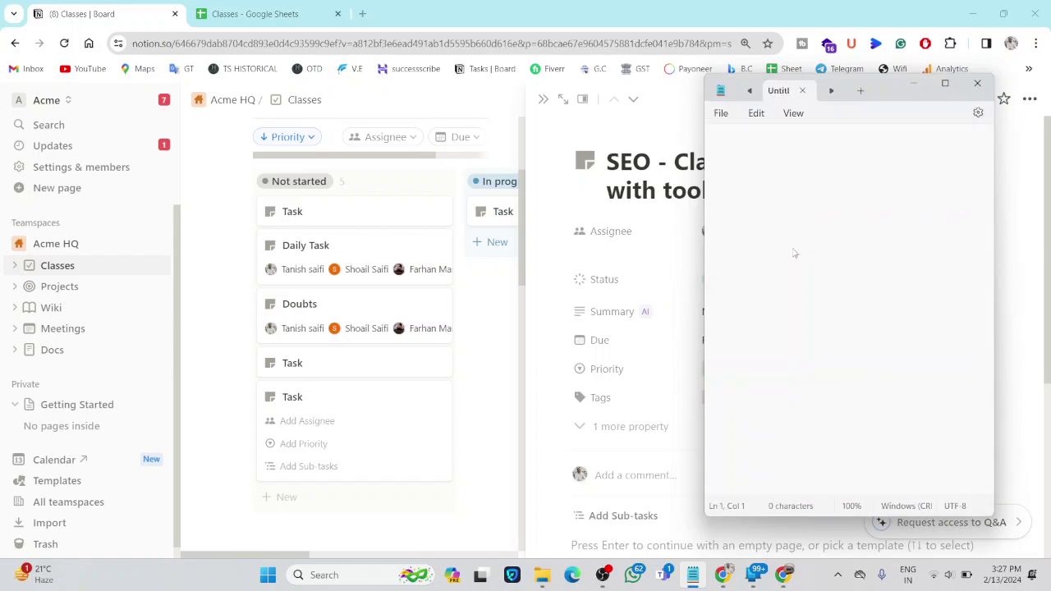
pyautogui.write('Ubersuggest')
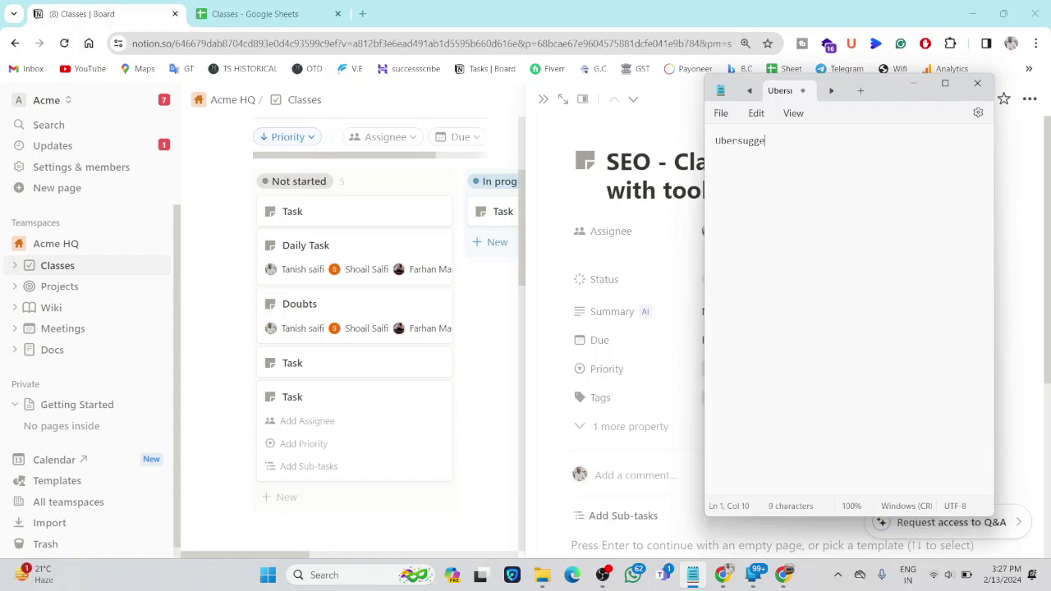
pyautogui.hotkey('ctrl', 'a')
pyautogui.hotkey('ctrl', '+')
pyautogui.hotkey('ctrl', '+')
pyautogui.hotkey('ctrl', '+')
pyautogui.hotkey('ctrl', '+')
pyautogui.hotkey('ctrl', '+')
pyautogui.hotkey('ctrl', '+')
pyautogui.hotkey('ctrl', '+')
pyautogui.hotkey('ctrl', '+')
pyautogui.hotkey('ctrl', '+')
pyautogui.hotkey('ctrl', '+')
pyautogui.hotkey('ctrl', '+')
pyautogui.hotkey('ctrl', '+')
pyautogui.hotkey('ctrl', '+')
pyautogui.hotkey('ctrl', '+')
pyautogui.hotkey('ctrl', '+')
pyautogui.hotkey('ctrl', '+')
pyautogui.hotkey('ctrl', '+')
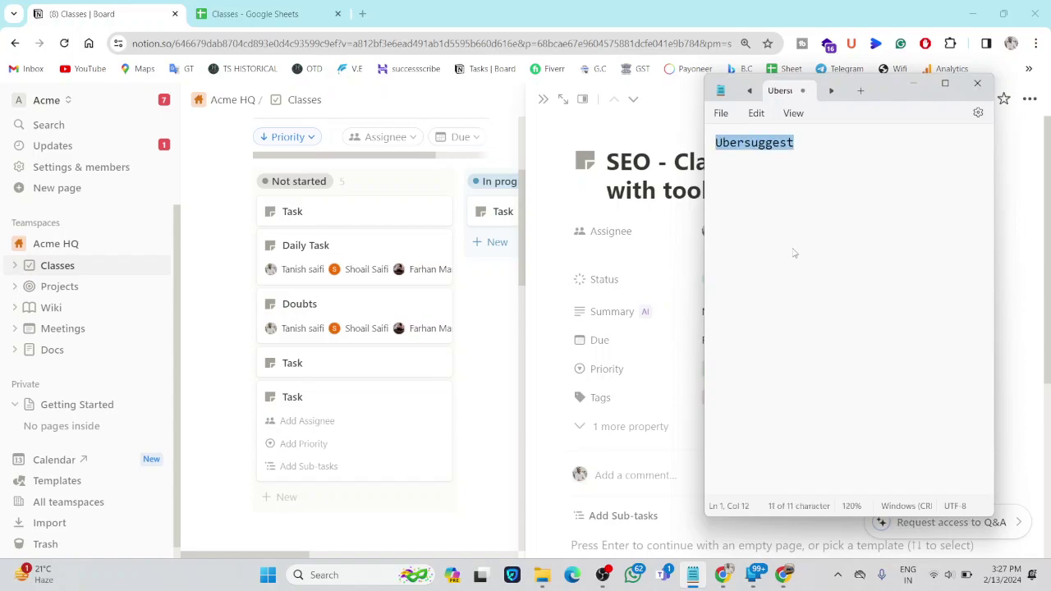
# - Copy the word Ubersuggest, search Google for it in a new Chrome tab and open the Ubersuggest: Free Keyword Research Tool result
pyautogui.hotkey('ctrl', 'c')
pyautogui.hotkey('alt', 'Tab')
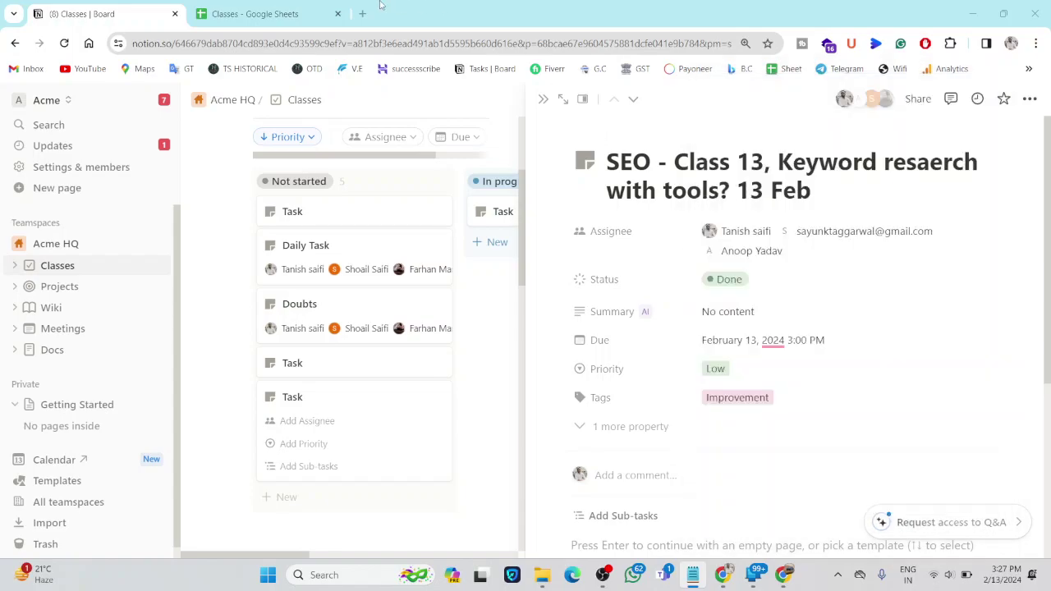
pyautogui.click(362, 14)
pyautogui.hotkey('ctrl', 'v')
pyautogui.press('Return')
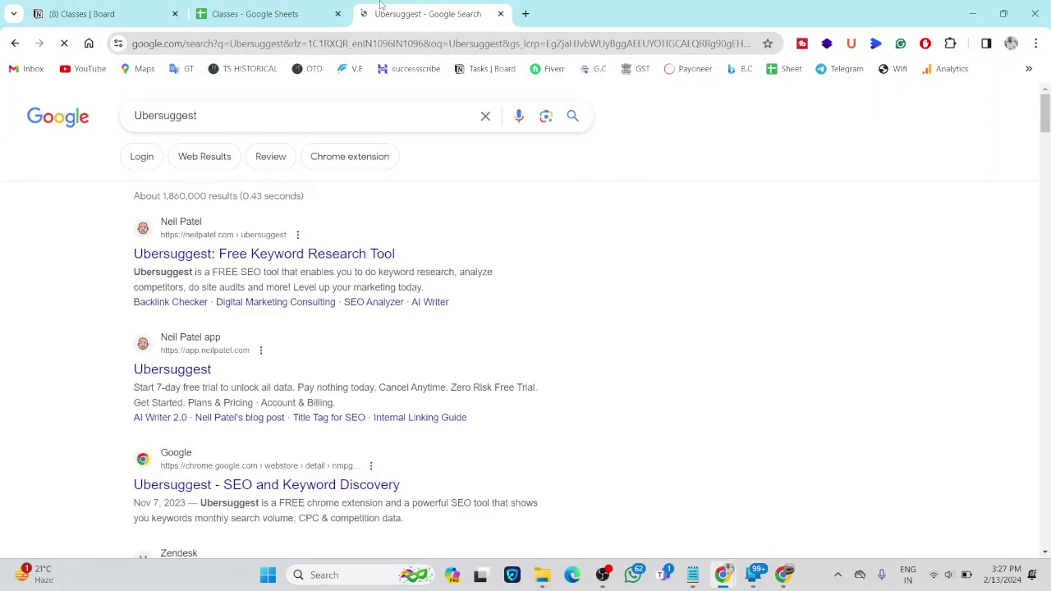
pyautogui.click(168, 259)
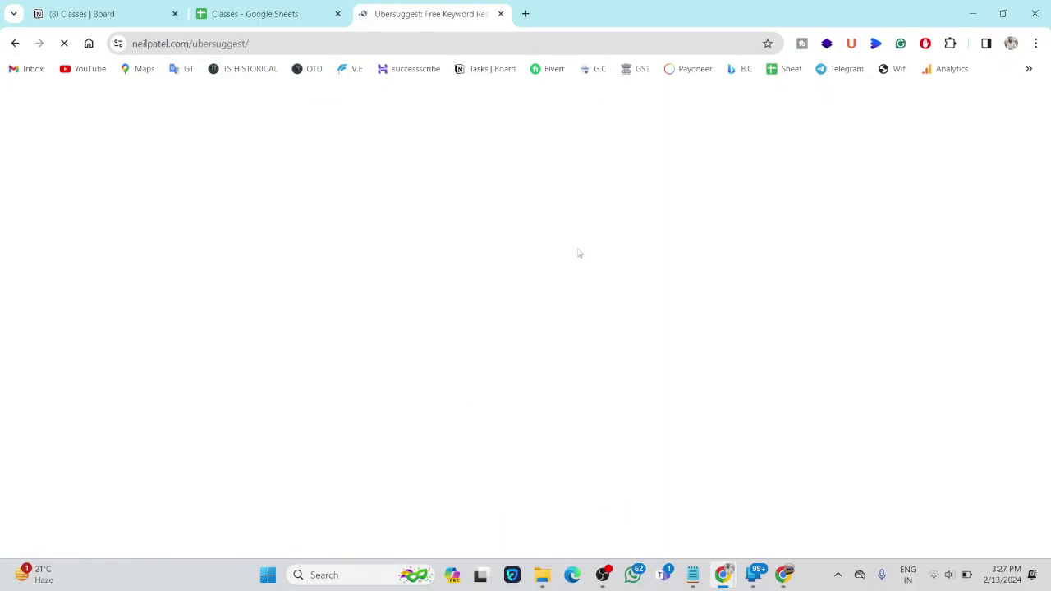
pyautogui.click(1014, 104)
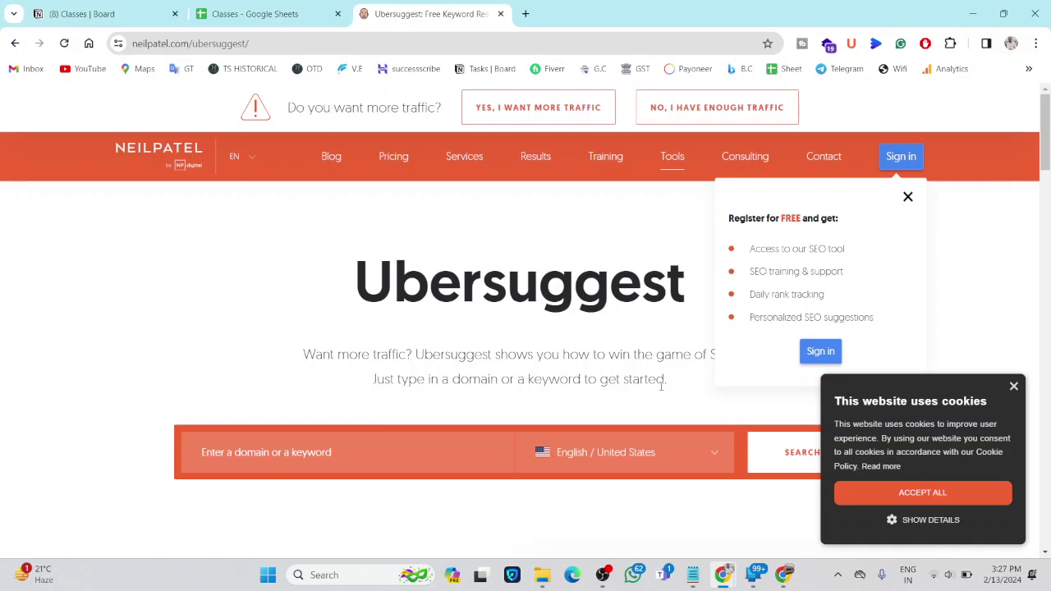
# - Run an Ubersuggest search for the keyword "what is seo" in English / United States and dismiss the free account prompt
pyautogui.scroll(-2, 661, 386)
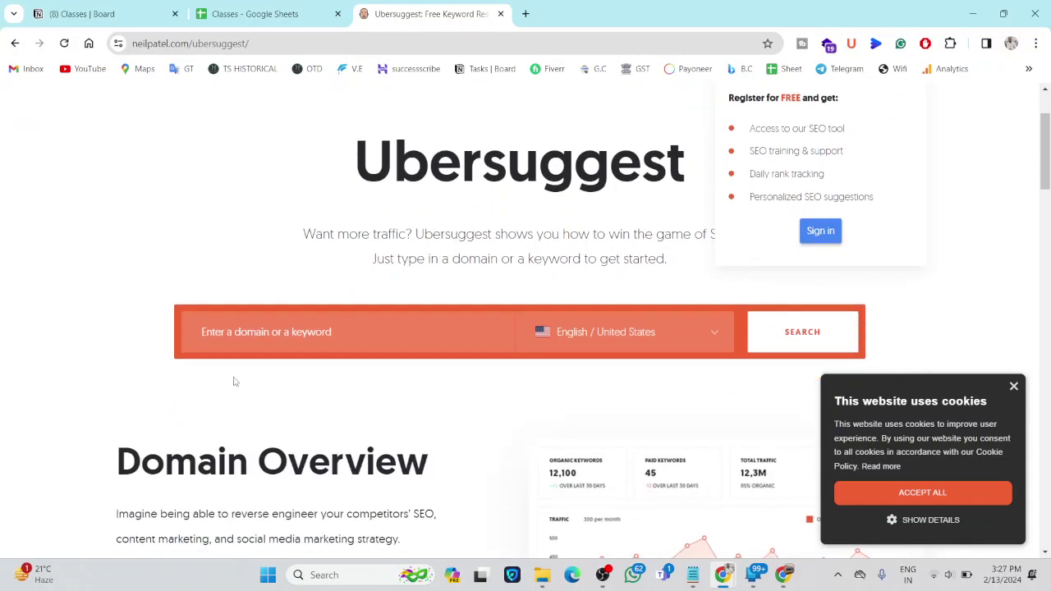
pyautogui.keyDown('ctrl'); pyautogui.scroll(5, 234, 382); pyautogui.keyUp('ctrl')
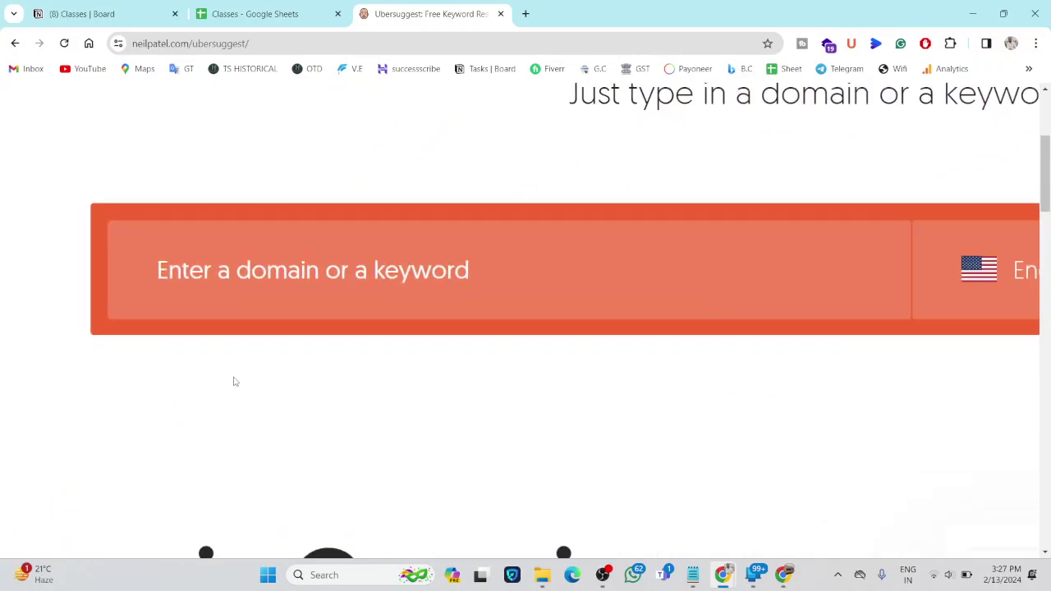
pyautogui.click(400, 304)
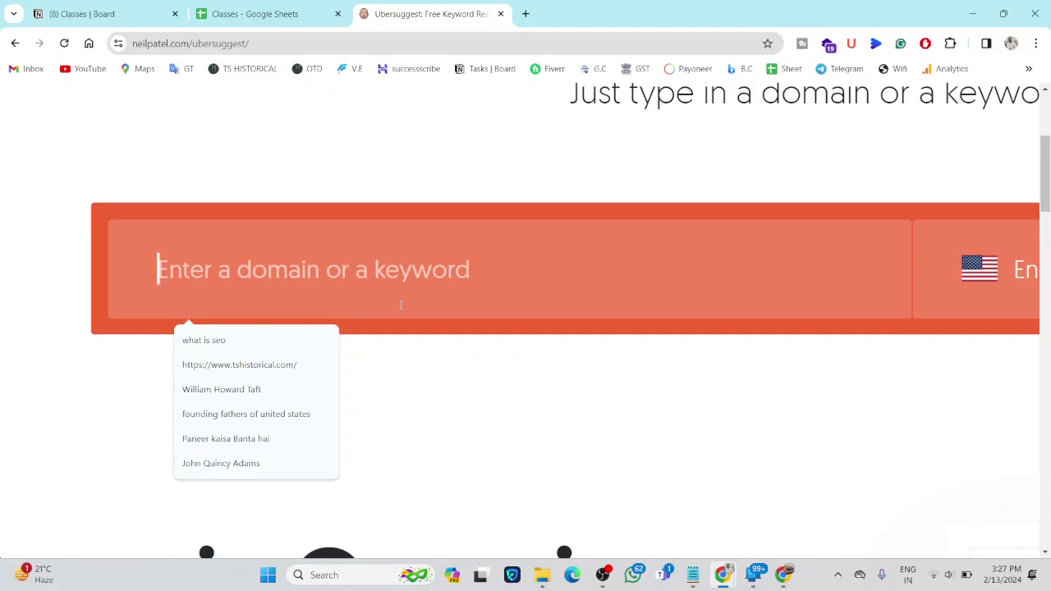
pyautogui.write('what is seo')
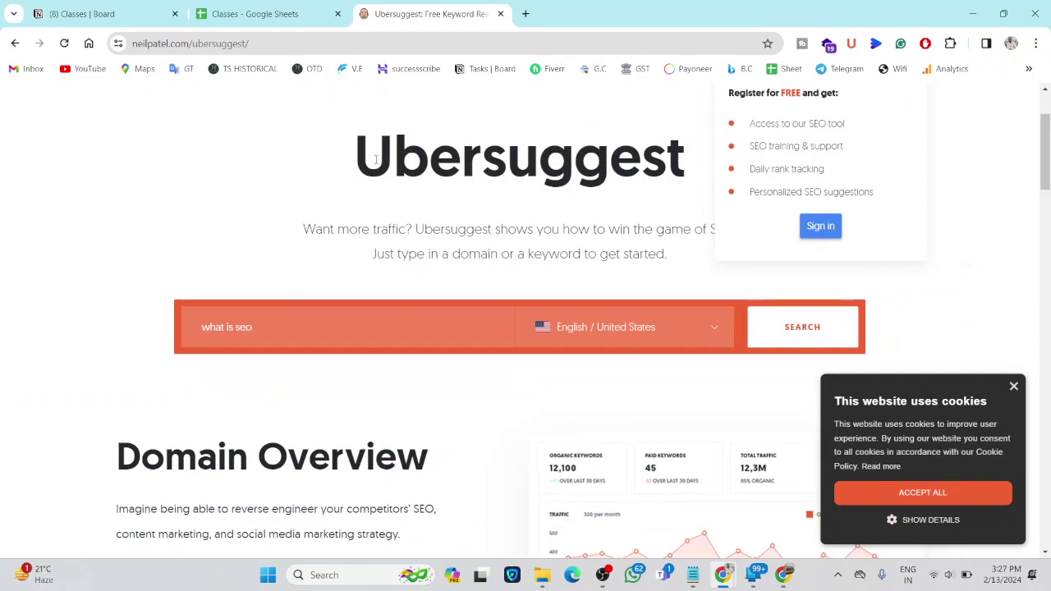
pyautogui.click(814, 327)
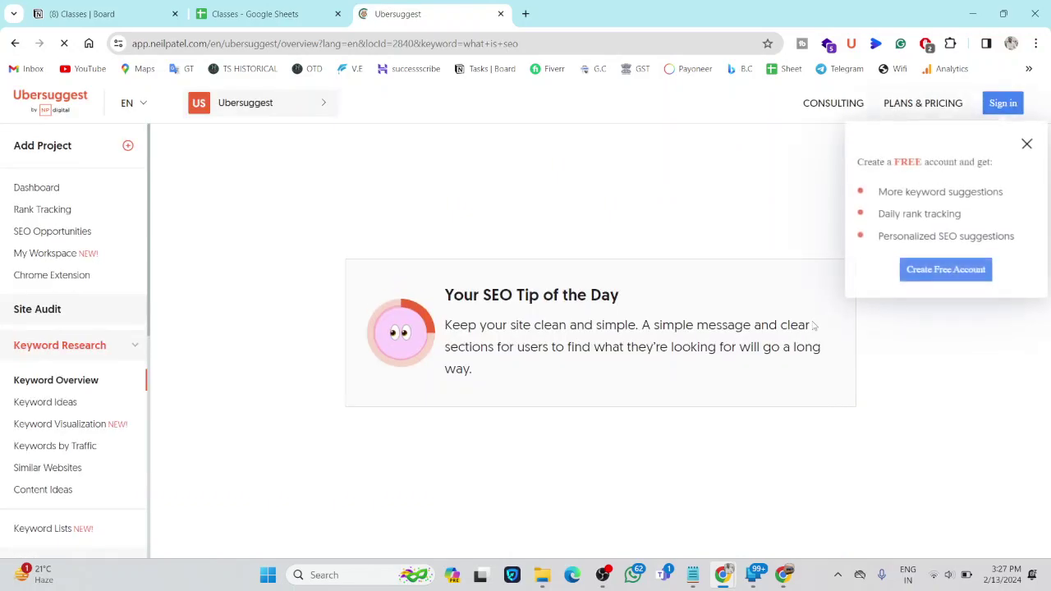
pyautogui.click(1026, 146)
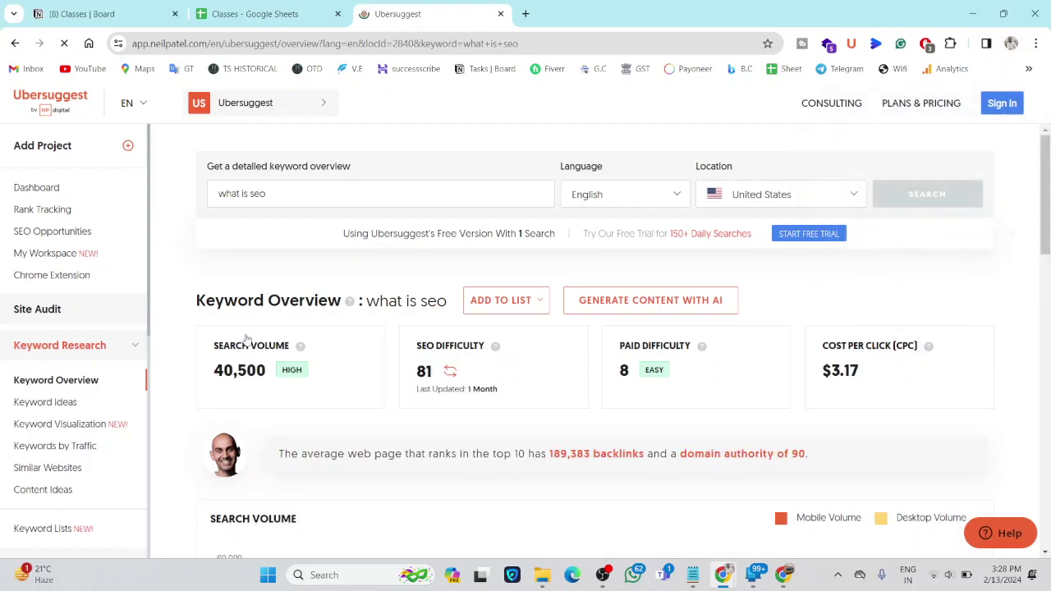
# - Examine the keyword overview for "what is seo", including its search volume, SEO difficulty, paid difficulty and cost per click
pyautogui.scroll(3, 253, 215)
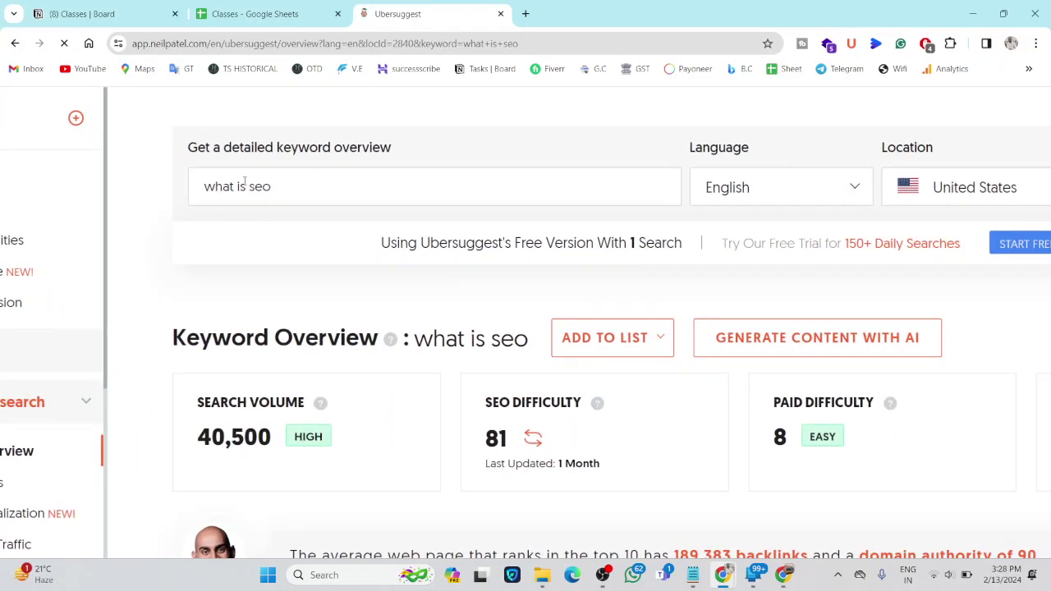
pyautogui.tripleClick(245, 187)
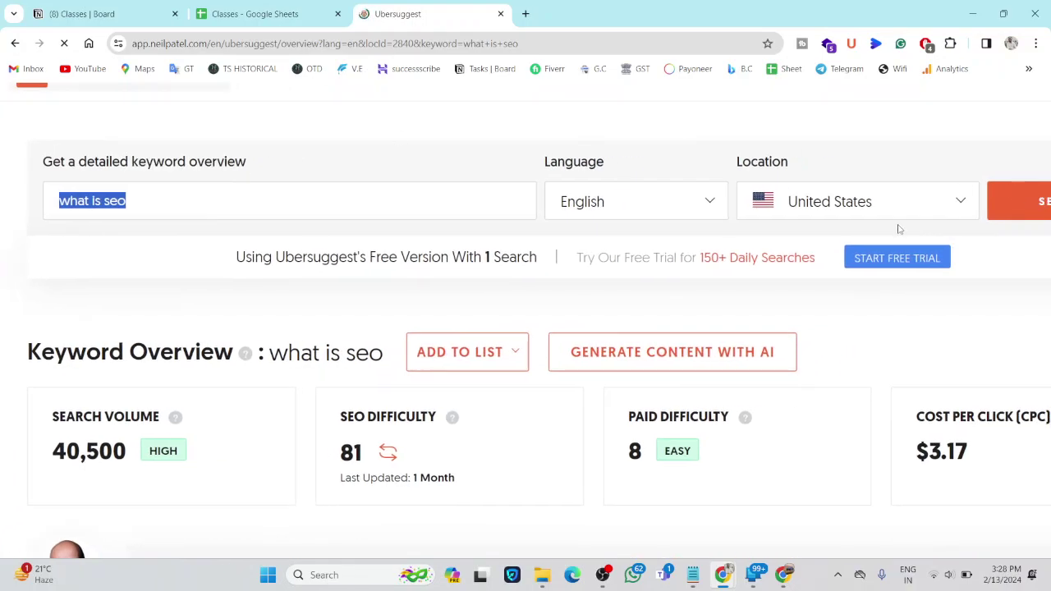
pyautogui.scroll(-3, 728, 254)
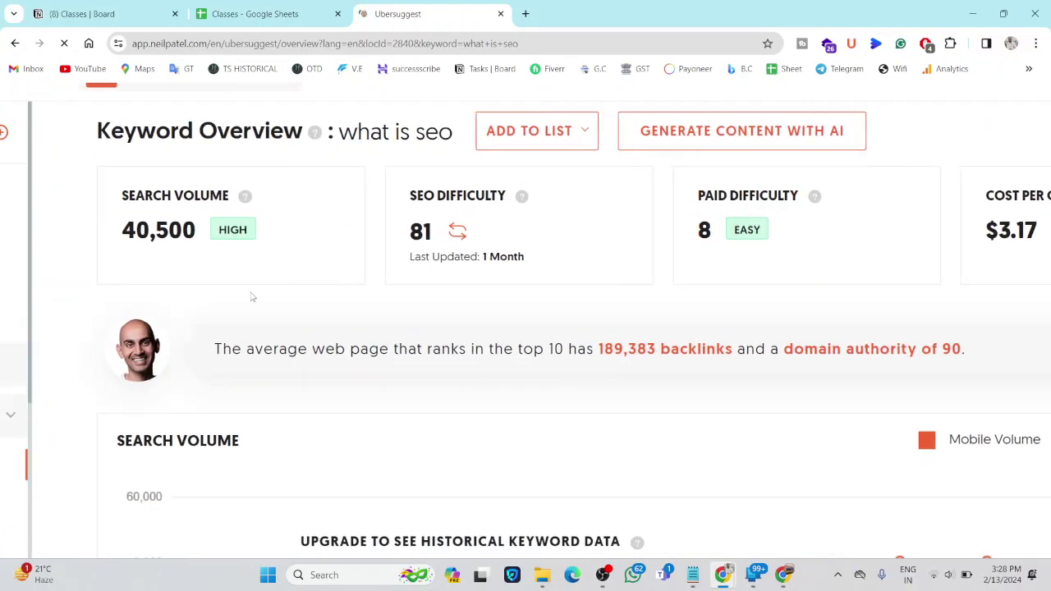
pyautogui.scroll(3, 298, 220)
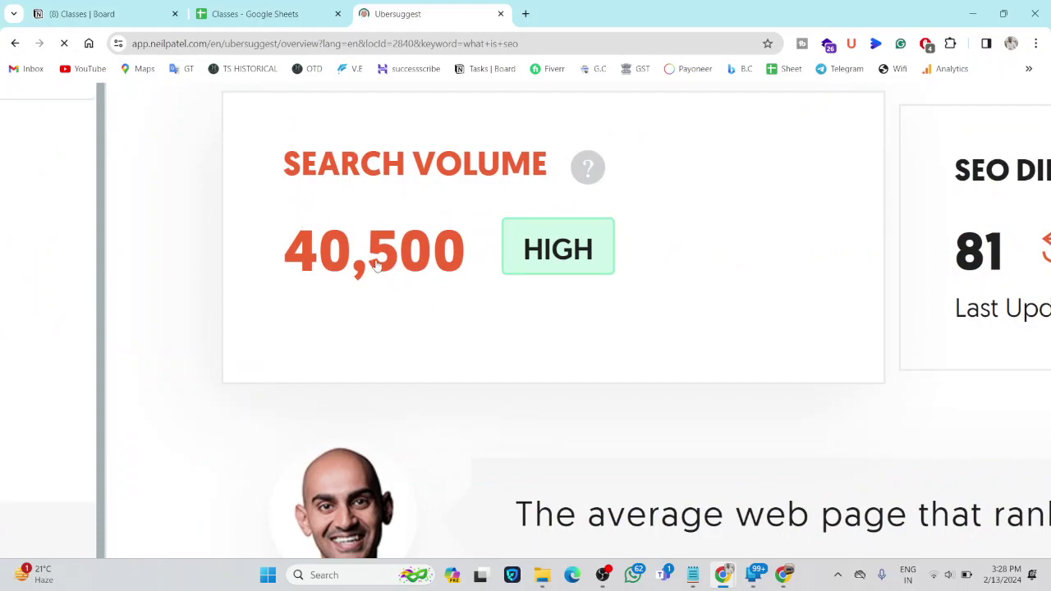
pyautogui.scroll(-3, 376, 264)
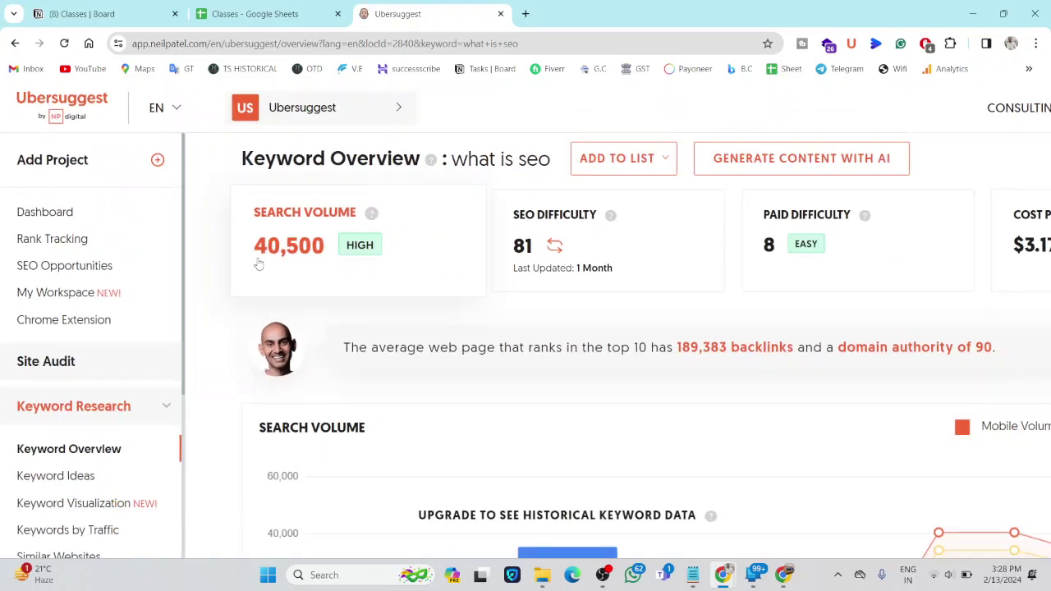
pyautogui.scroll(3, 258, 263)
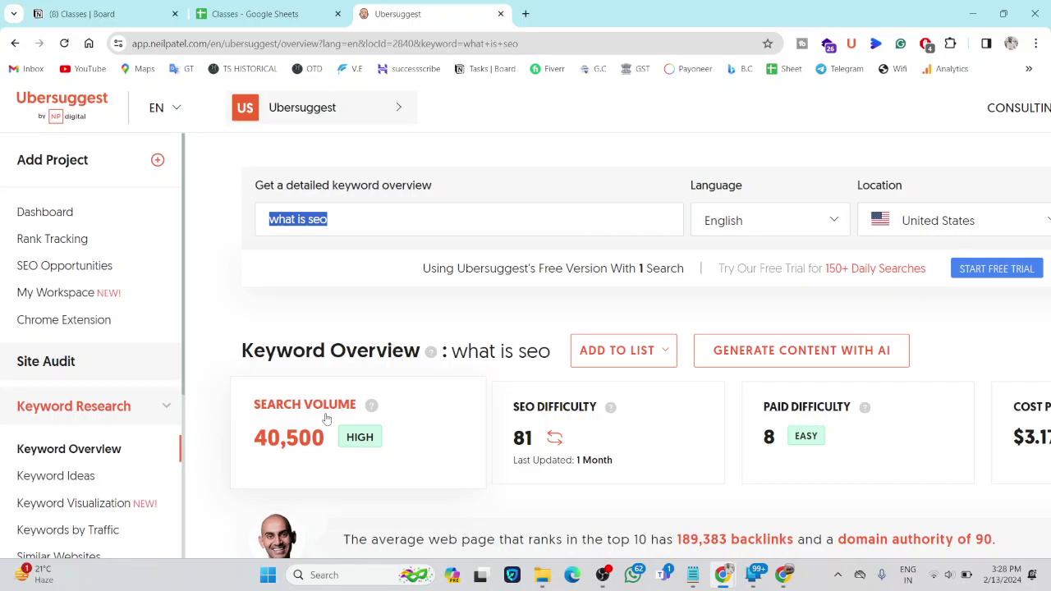
pyautogui.scroll(-3, 326, 419)
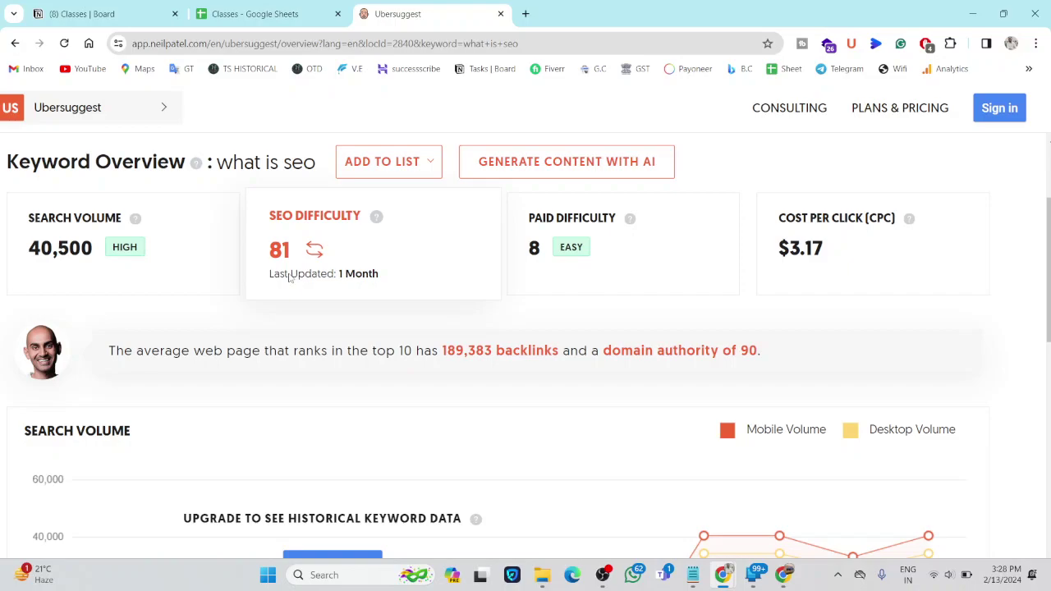
pyautogui.hotkey('ctrl', '-')
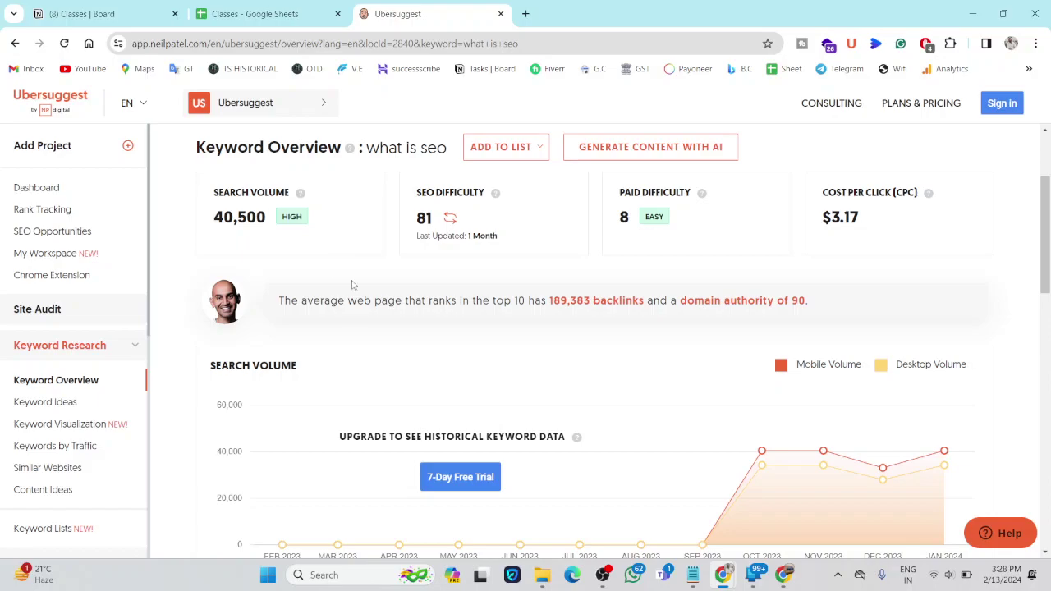
pyautogui.tripleClick(352, 284)
pyautogui.click(603, 354)
# - Return to the Notepad note and add an "SD-" heading below Ubersuggest with "0-36 - Easy" on the line beneath it
pyautogui.click(692, 575)
pyautogui.click(809, 258)
pyautogui.press('Return')
pyautogui.press('Return')
pyautogui.write('SD-')
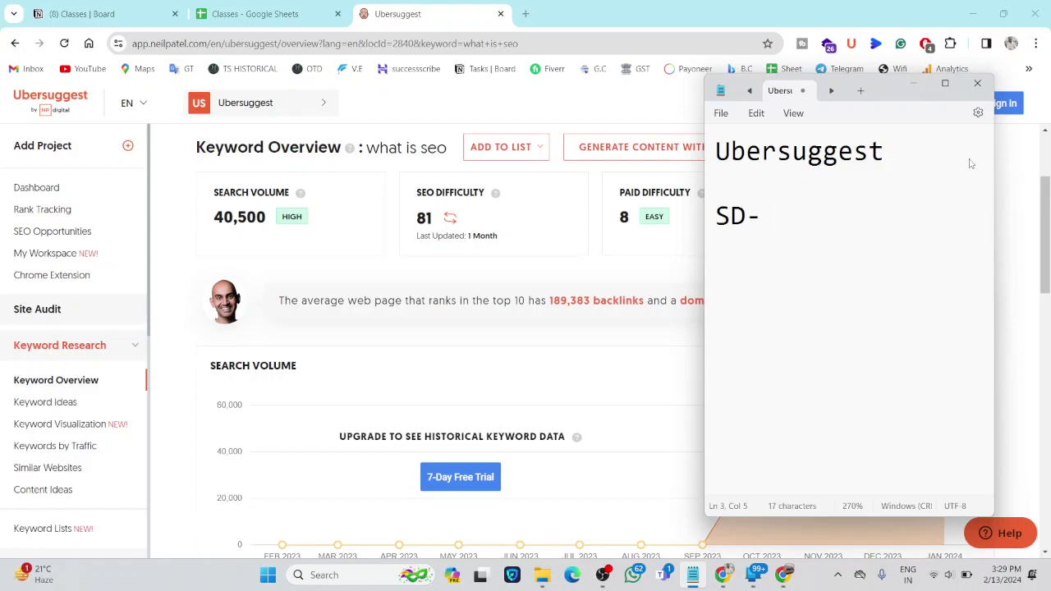
pyautogui.write('0-36 - E')
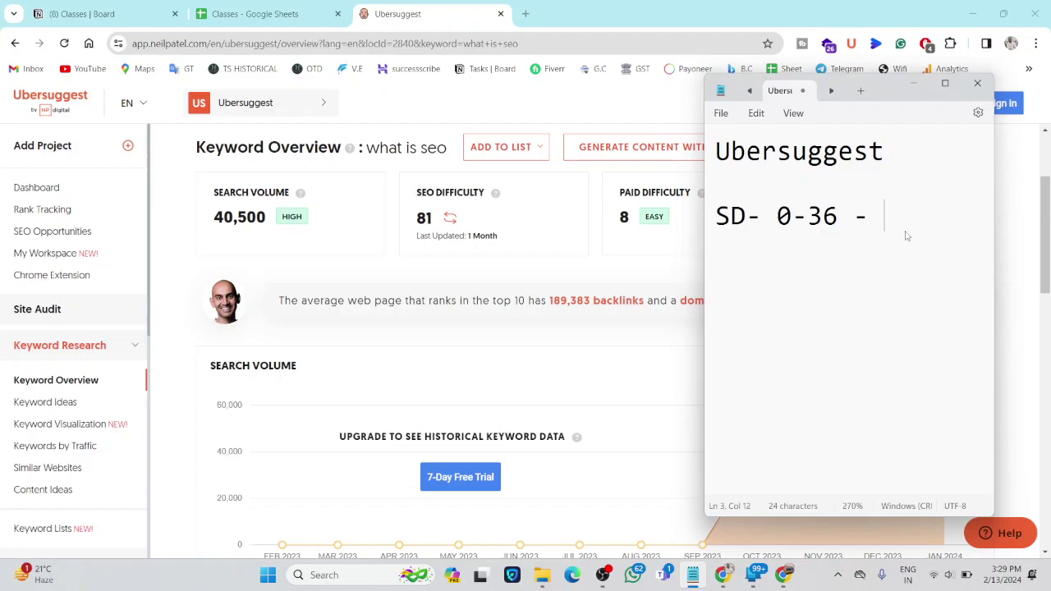
pyautogui.write('asy')
pyautogui.click(782, 205)
pyautogui.press('Return')
# - Add the line "37-59 - Medium" below the Easy range in the note
pyautogui.click(905, 271)
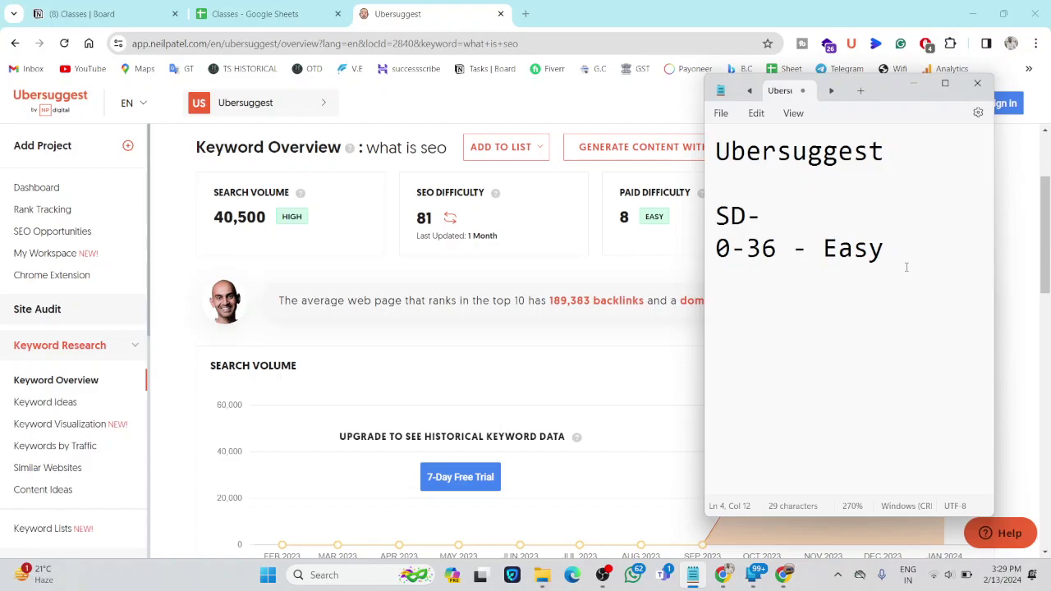
pyautogui.press('Return')
pyautogui.write('36-59')
pyautogui.click(732, 281)
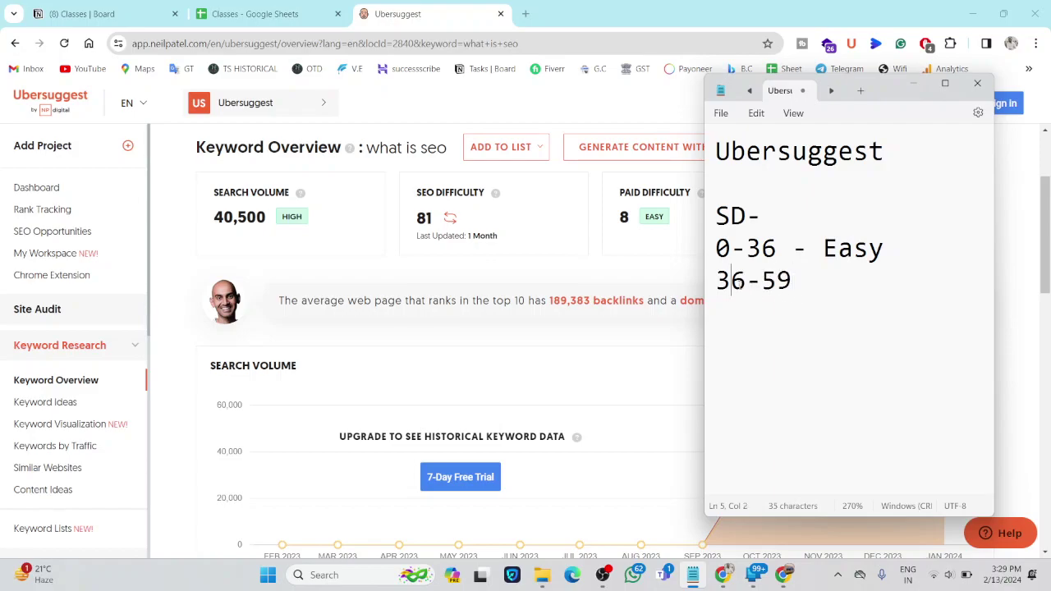
pyautogui.press('Delete')
pyautogui.write('7')
pyautogui.click(811, 287)
pyautogui.write('- M')
pyautogui.write('m')
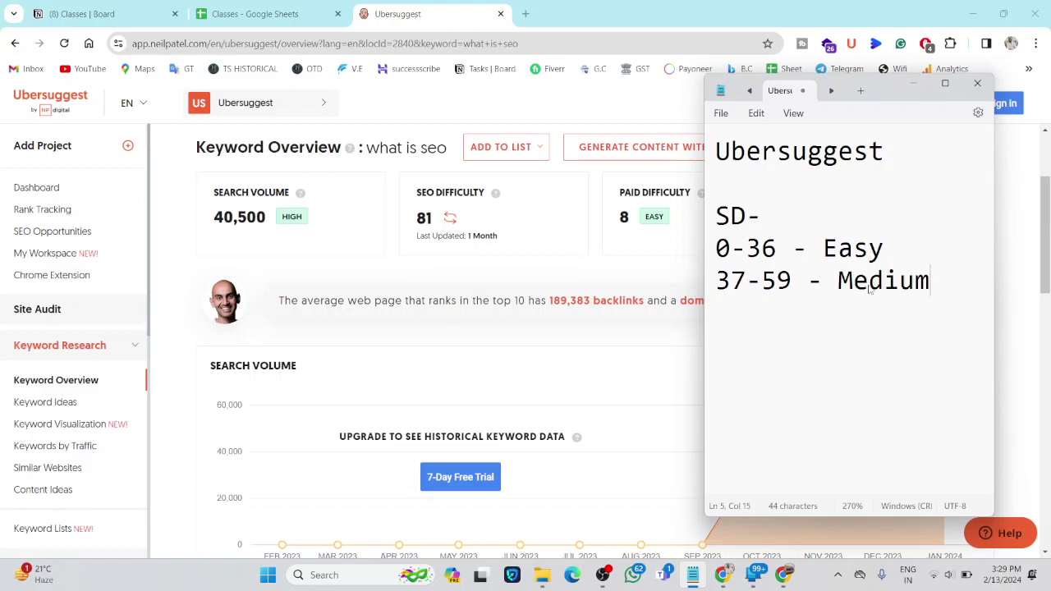
pyautogui.tripleClick(780, 289)
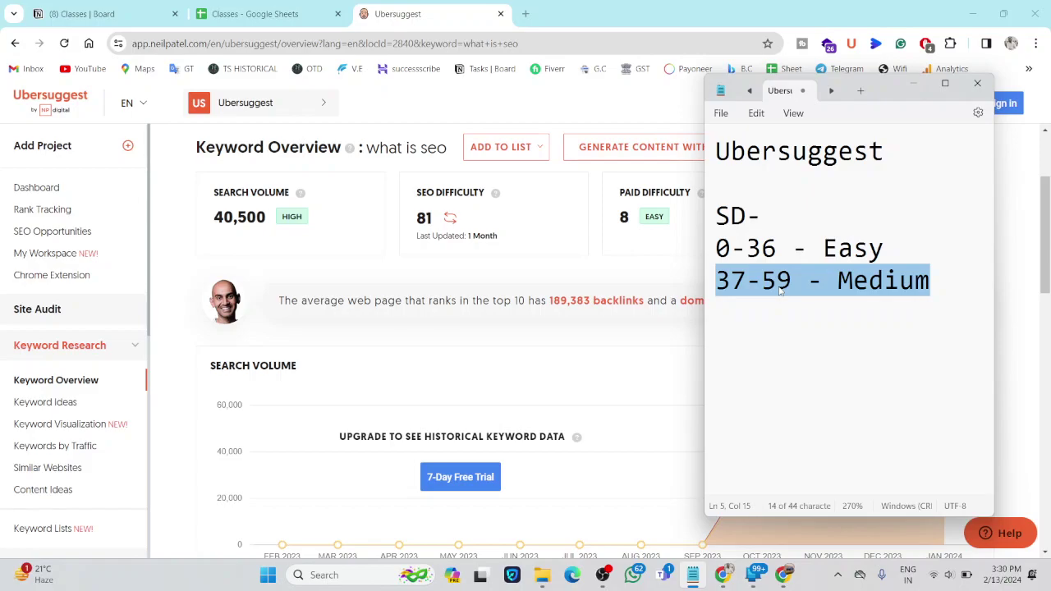
pyautogui.click(838, 283)
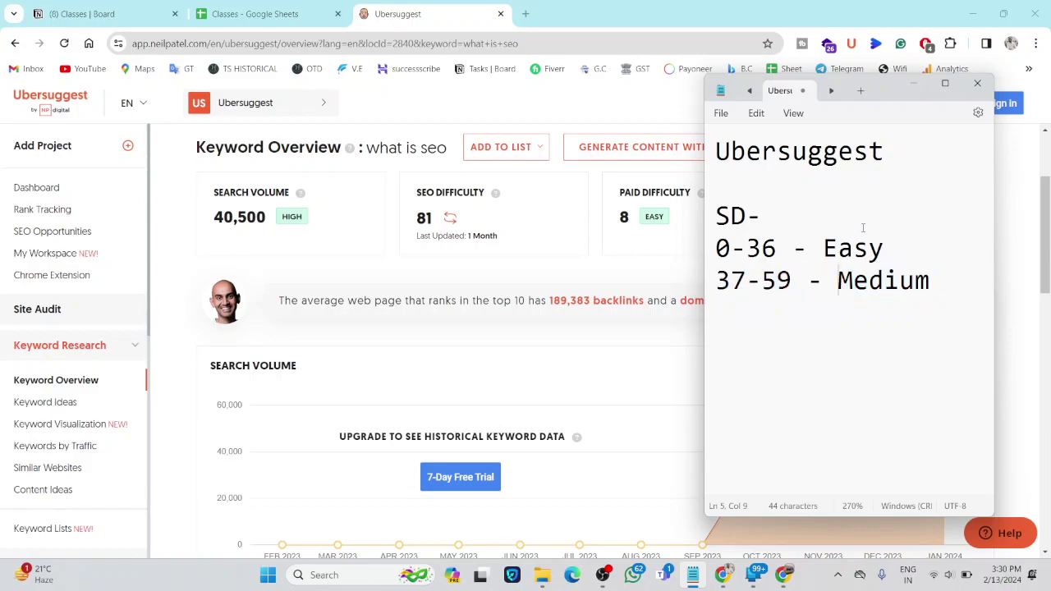
# - Remove the stray spaces that split the word Medium in the 37-59 line
pyautogui.click(891, 283)
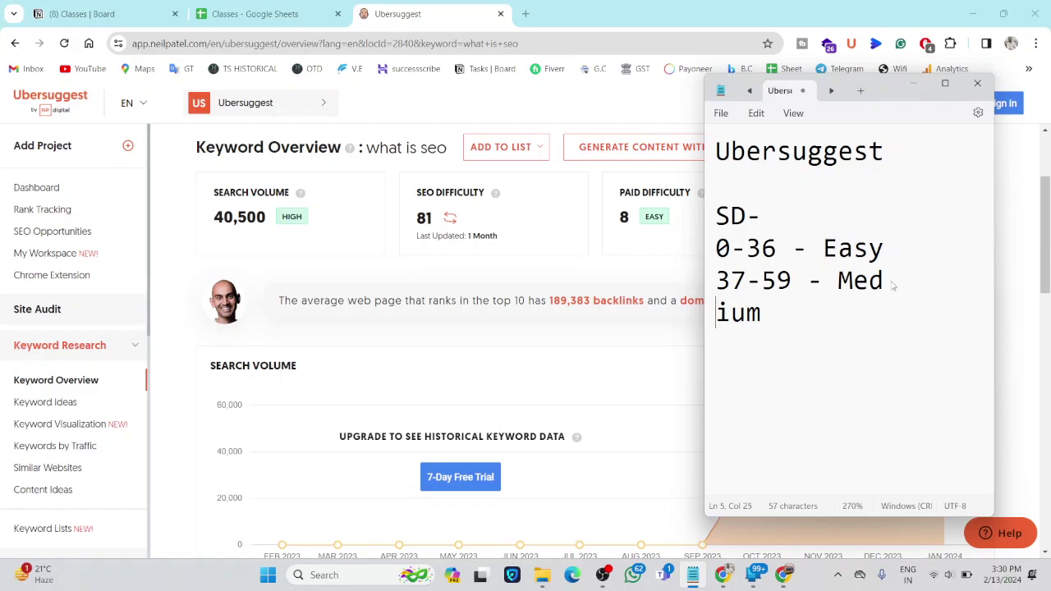
pyautogui.press('BackSpace')
pyautogui.press('BackSpace')
pyautogui.press('BackSpace')
pyautogui.press('BackSpace')
pyautogui.press('BackSpace')
pyautogui.press('BackSpace')
pyautogui.press('BackSpace')
pyautogui.press('BackSpace')
pyautogui.press('BackSpace')
pyautogui.press('BackSpace')
pyautogui.press('BackSpace')
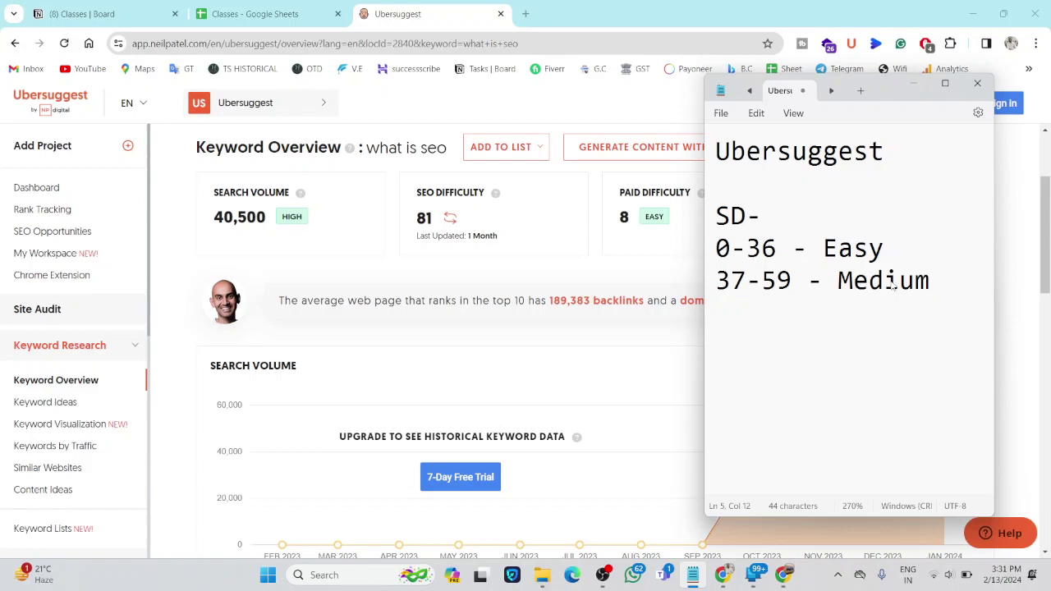
# - Switch to the other Chrome window and search Google for "vegetable names" in a new tab
pyautogui.hotkey('alt', 'Tab')
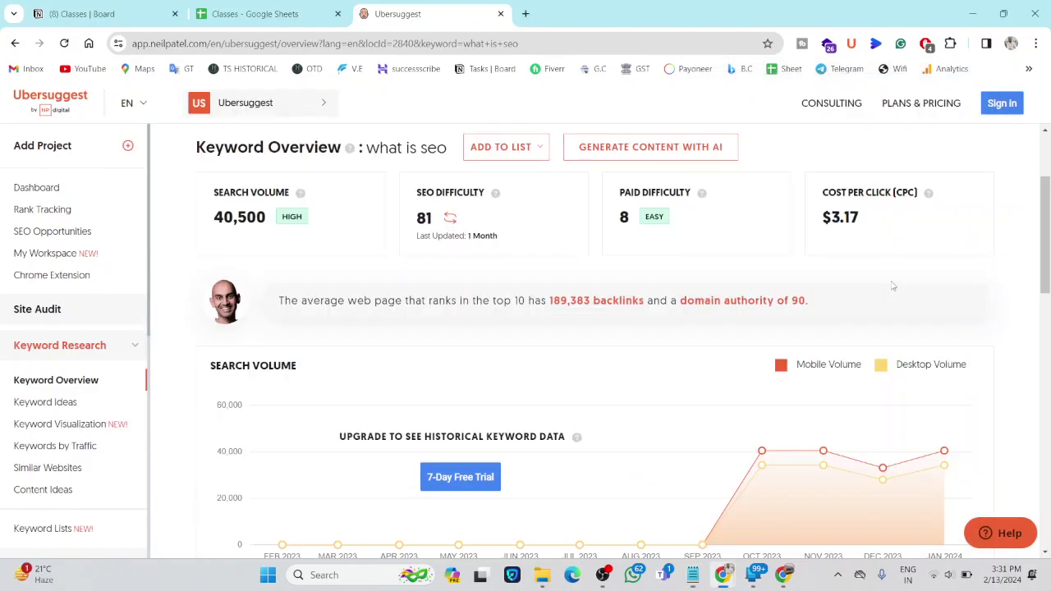
pyautogui.hotkey('ctrl', 't')
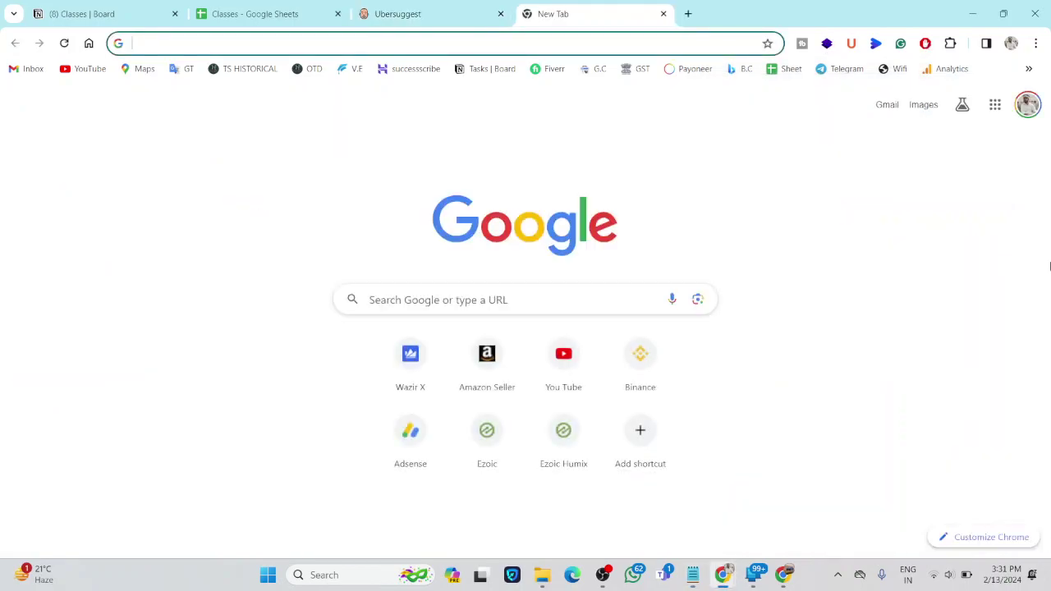
pyautogui.click(785, 575)
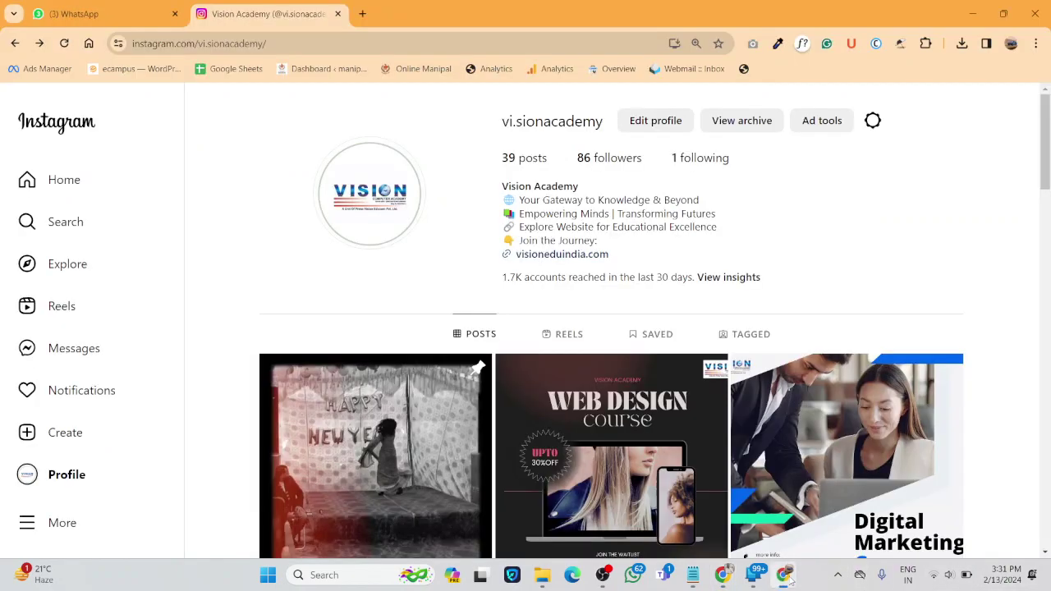
pyautogui.hotkey('ctrl', 't')
pyautogui.write('veget')
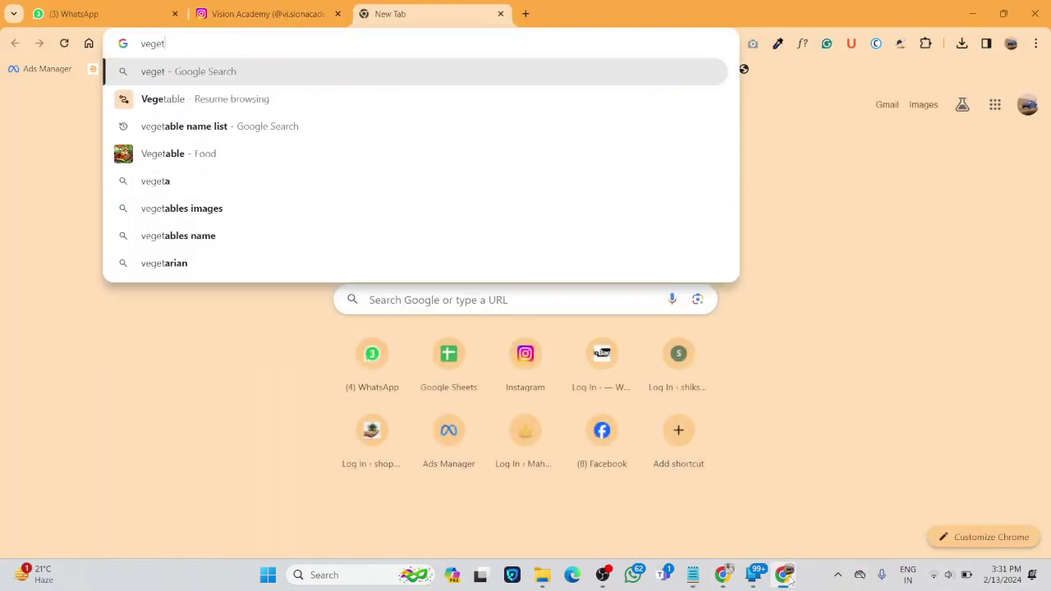
pyautogui.write('able names')
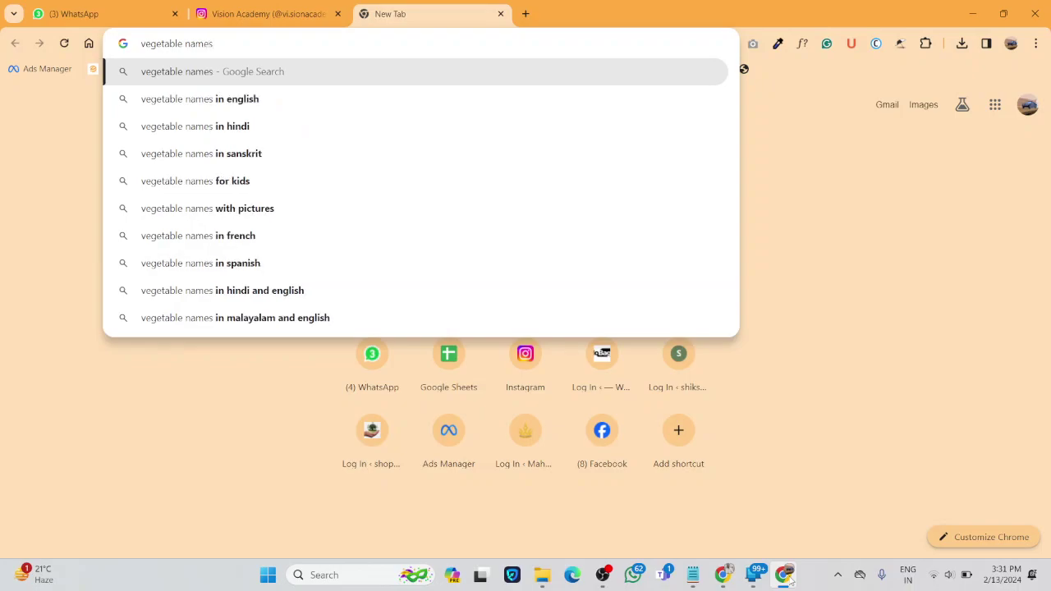
pyautogui.press('Return')
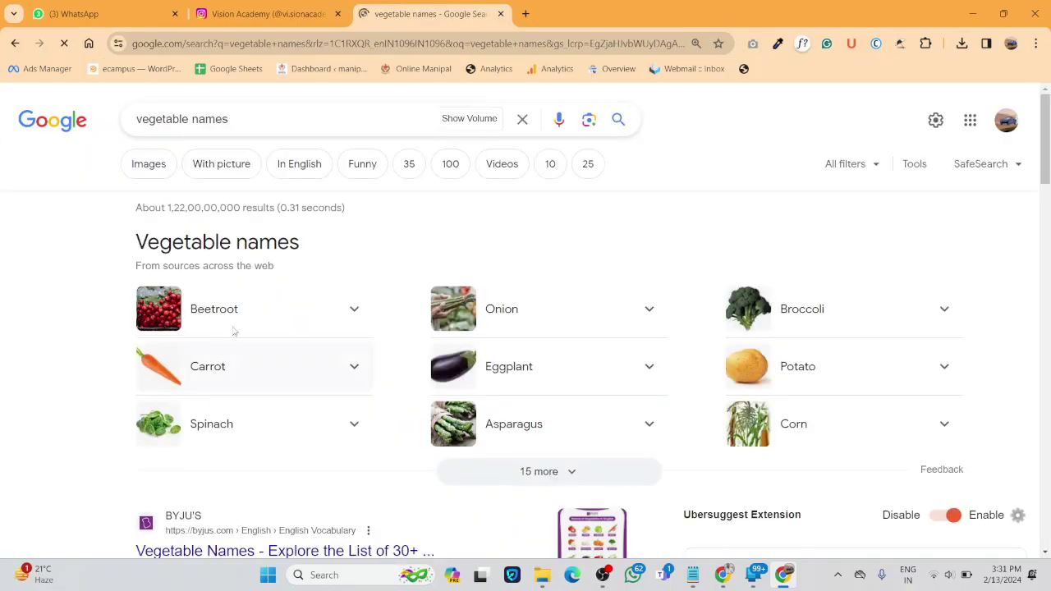
# - Examine the "vegetable names" results together with the Ubersuggest extension's related keywords, SD scores and traffic metrics
pyautogui.scroll(-3, 337, 320)
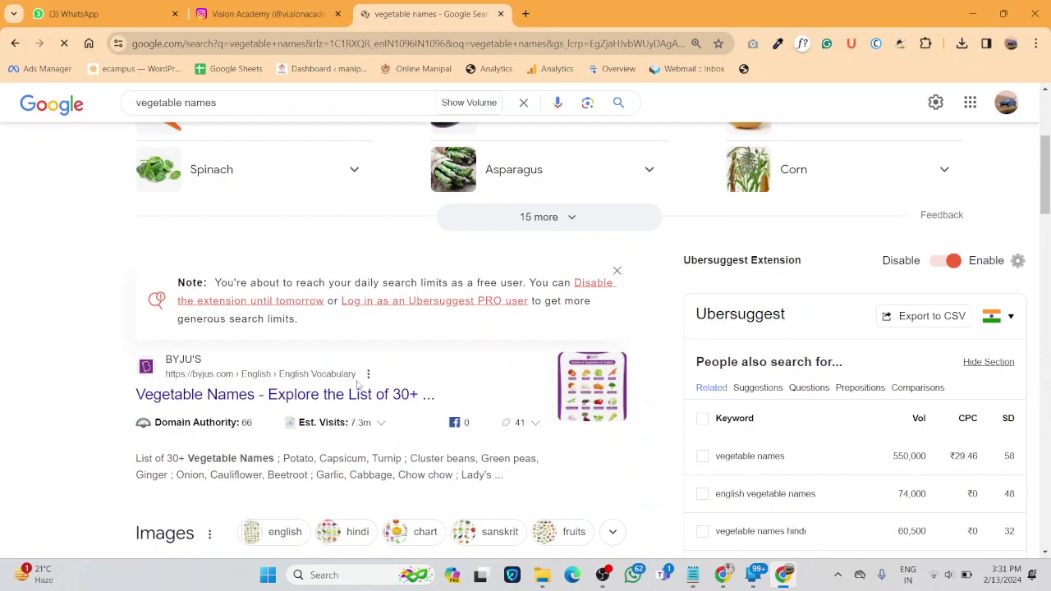
pyautogui.scroll(-7, 358, 386)
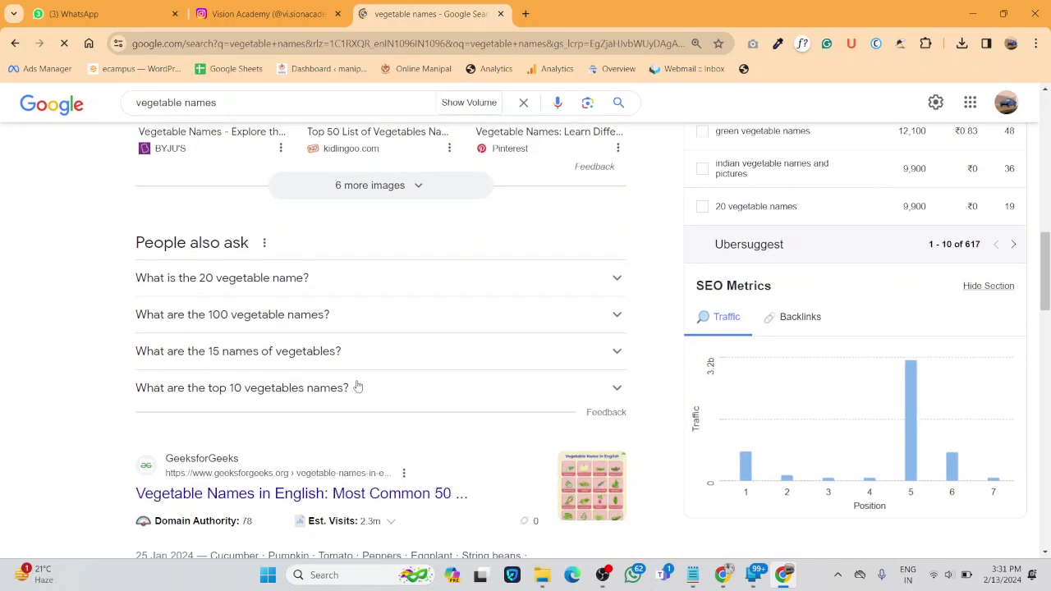
pyautogui.scroll(7, 358, 386)
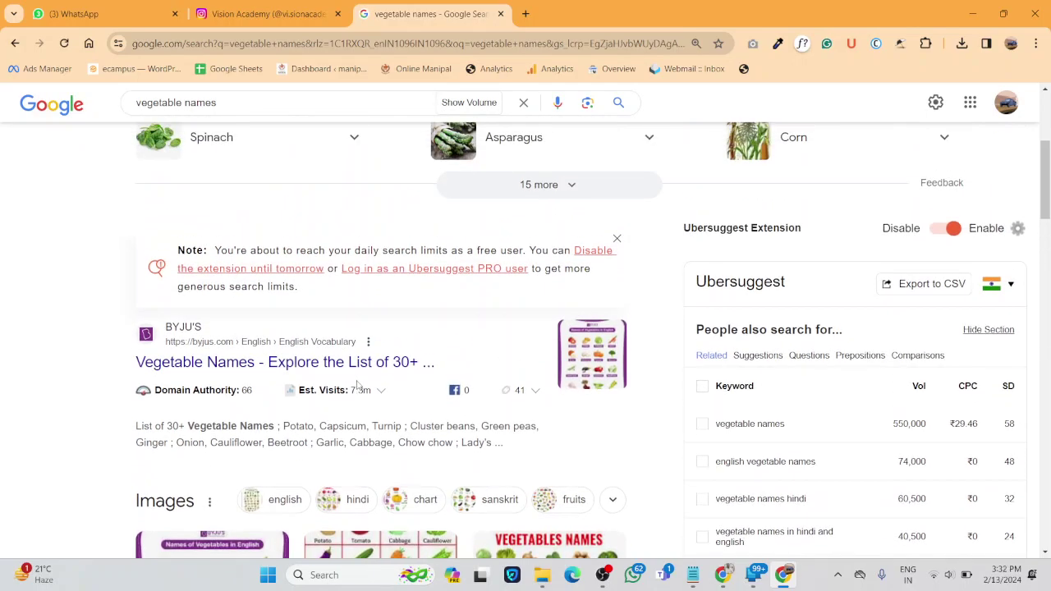
pyautogui.scroll(3, 358, 386)
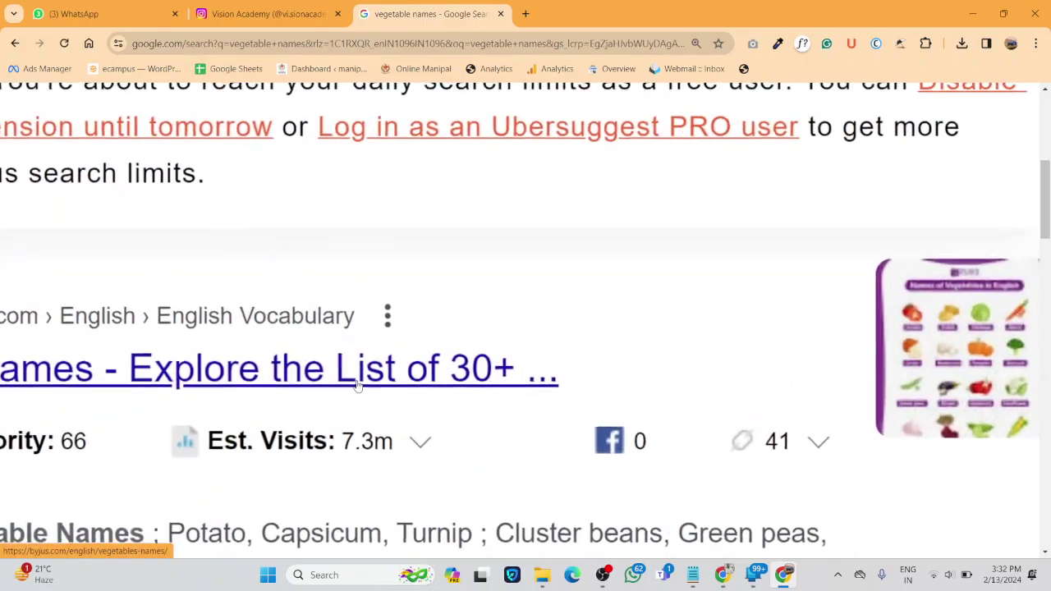
pyautogui.scroll(-4, 358, 386)
pyautogui.scroll(3, 360, 345)
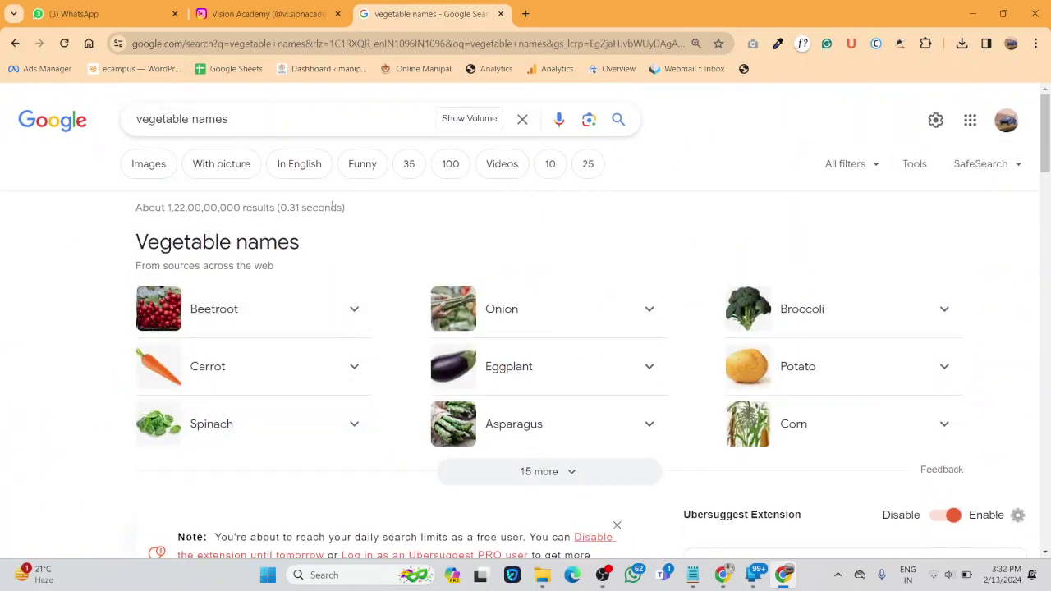
# - Change the Google query to "fruits names", look through its results and keyword data, and close the search tab
pyautogui.doubleClick(181, 119)
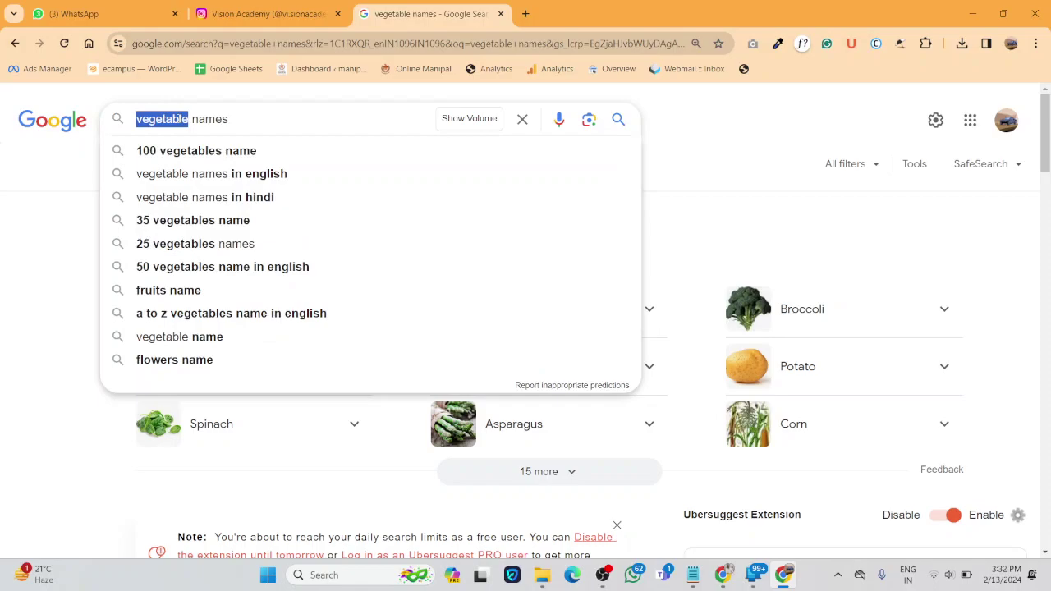
pyautogui.write('fruits')
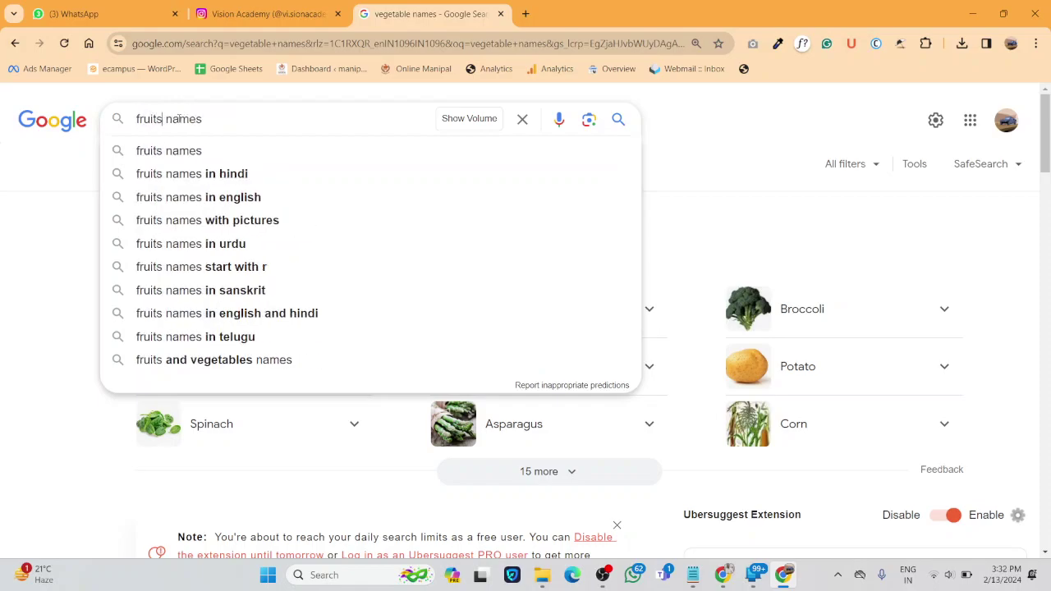
pyautogui.scroll(-2, 179, 117)
pyautogui.scroll(-4, 179, 116)
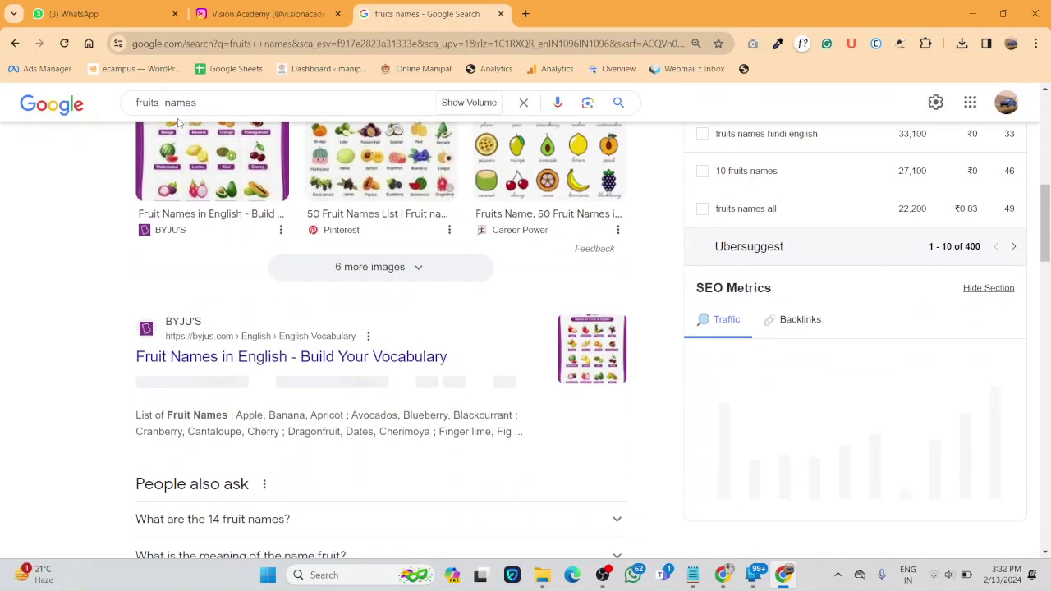
pyautogui.hotkey('ctrl', 'w')
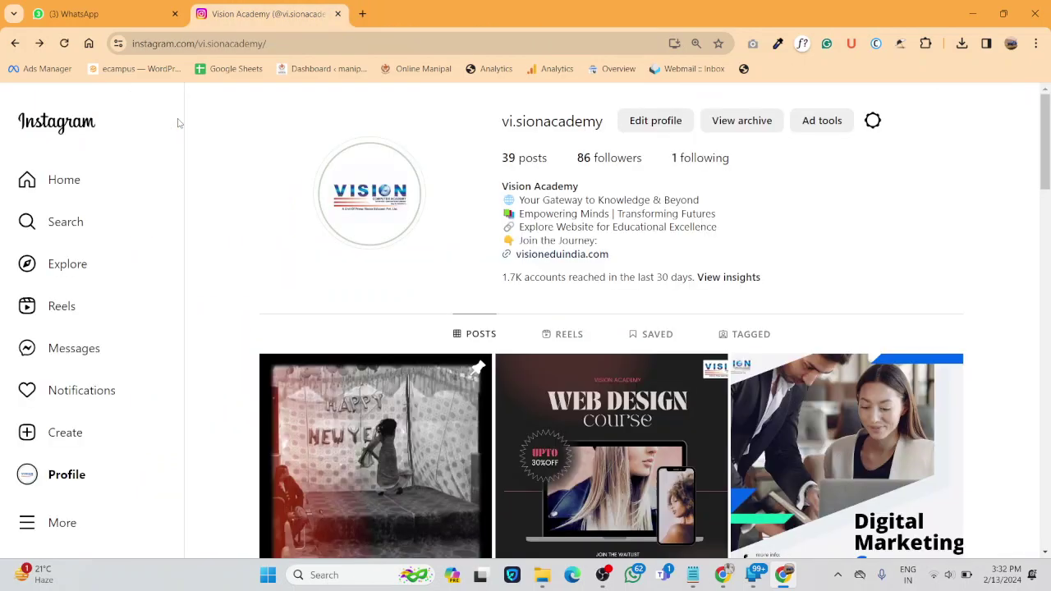
# - Return to the first Chrome window, look at the Classes spreadsheet and go back to the Ubersuggest keyword overview
pyautogui.hotkey('alt', 'Tab')
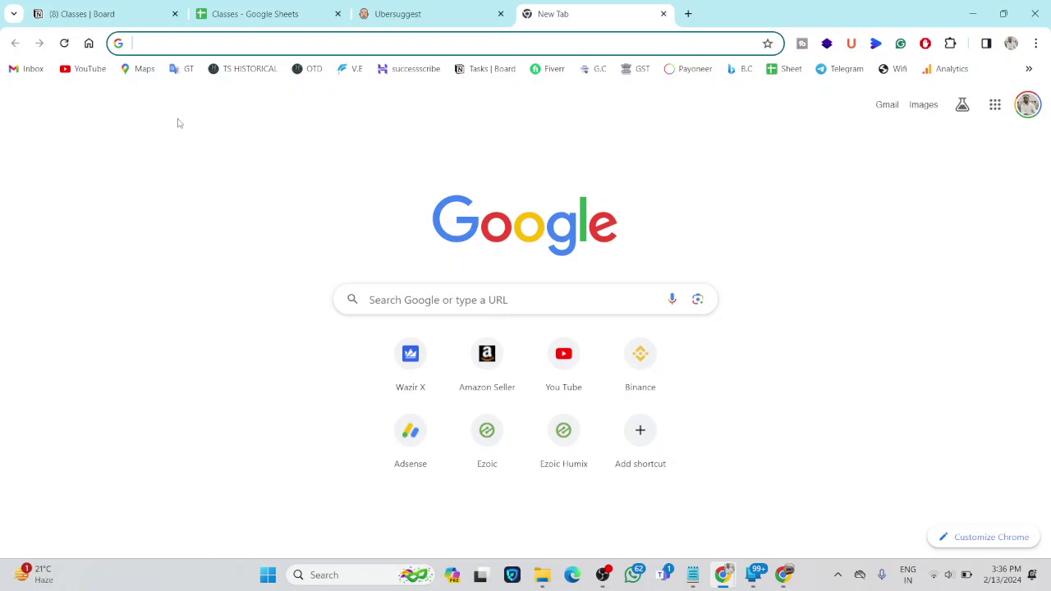
pyautogui.click(330, 13)
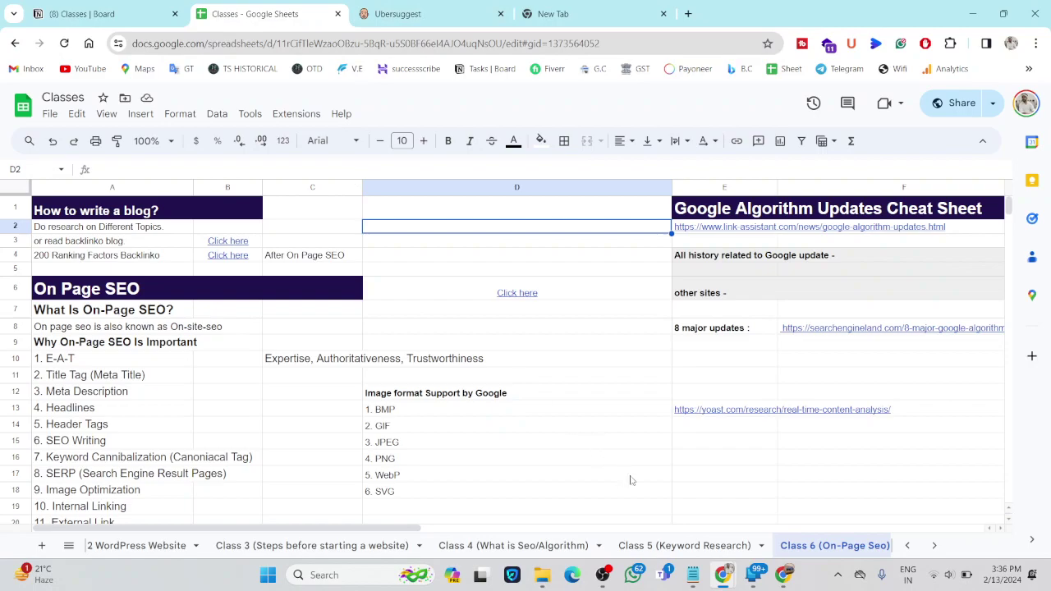
pyautogui.click(704, 462)
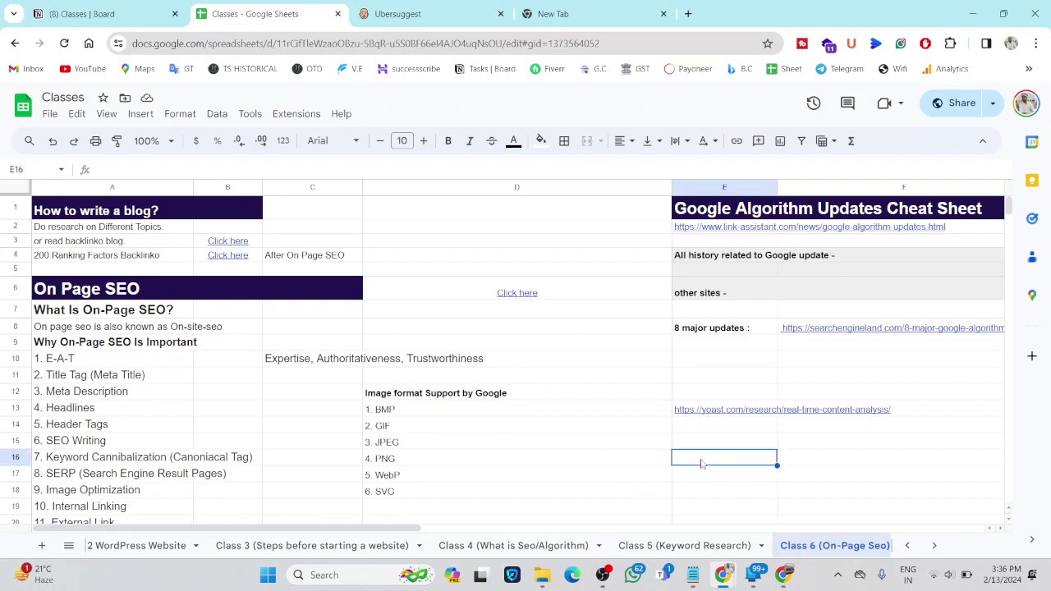
pyautogui.click(507, 5)
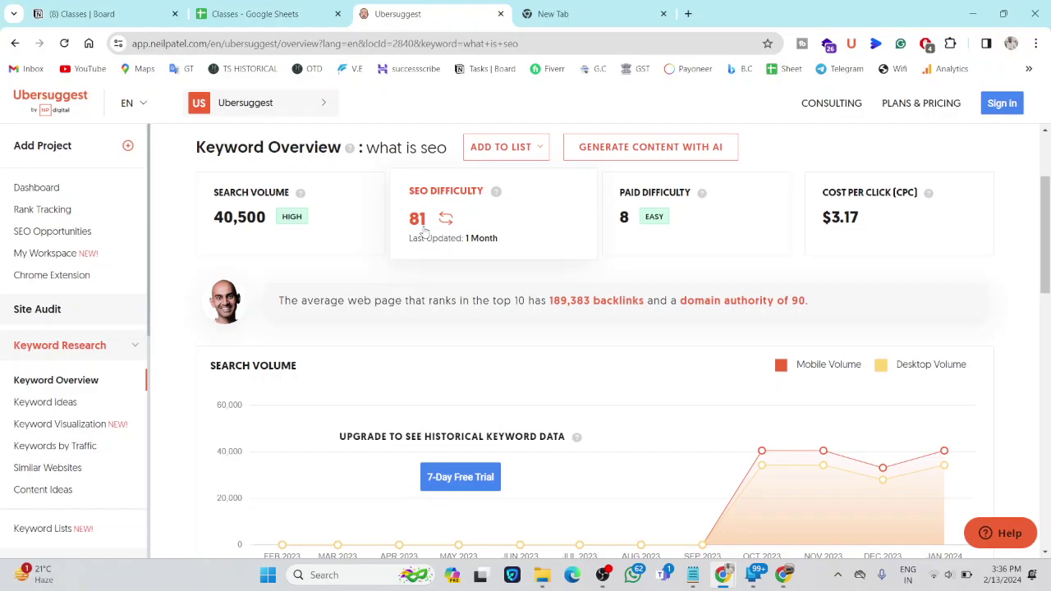
# - Add the line "60-100 - Hard" below the Medium range in the Notepad note
pyautogui.hotkey('alt', 'Tab')
pyautogui.press('Tab')
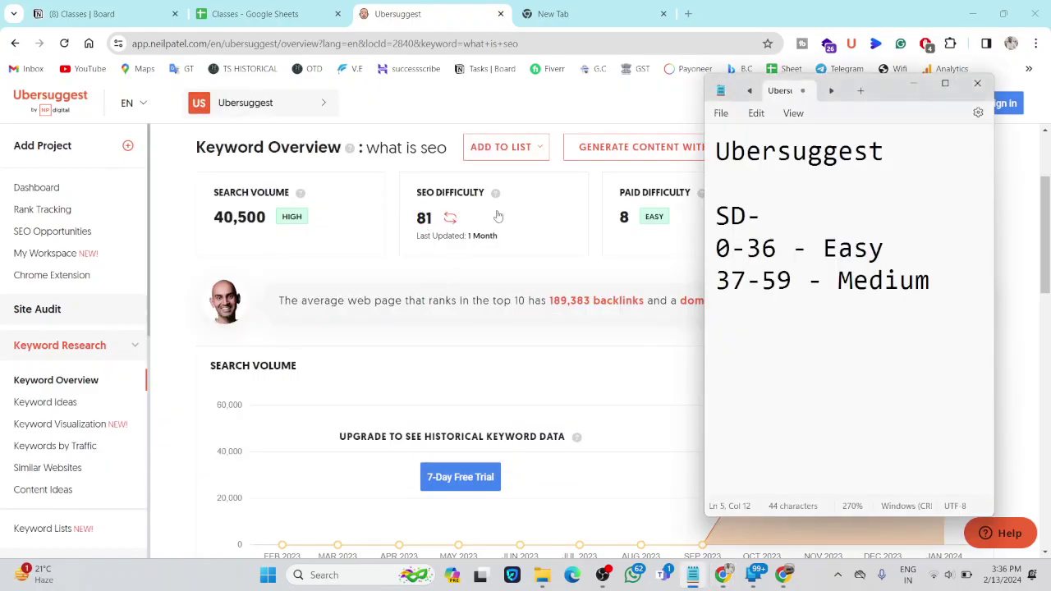
pyautogui.click(979, 276)
pyautogui.press('Return')
pyautogui.write('59')
pyautogui.press('BackSpace')
pyautogui.press('BackSpace')
pyautogui.write('60-100 -')
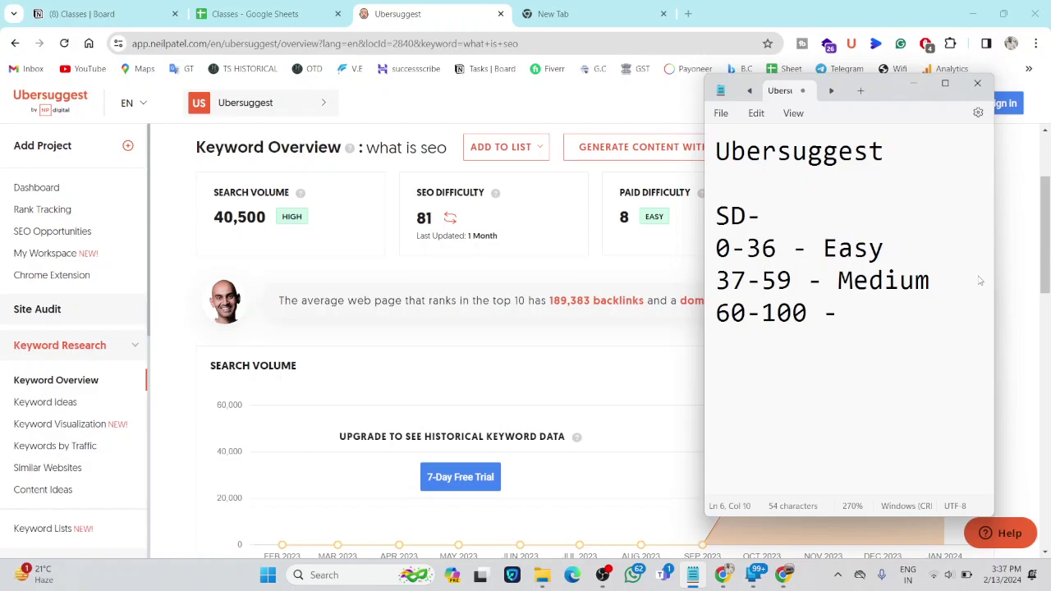
pyautogui.write('h')
pyautogui.press('BackSpace')
pyautogui.write('Hard')
# - Return to Ubersuggest, open all keyword ideas for "what is seo" and look through their SD scores
pyautogui.hotkey('alt', 'Tab')
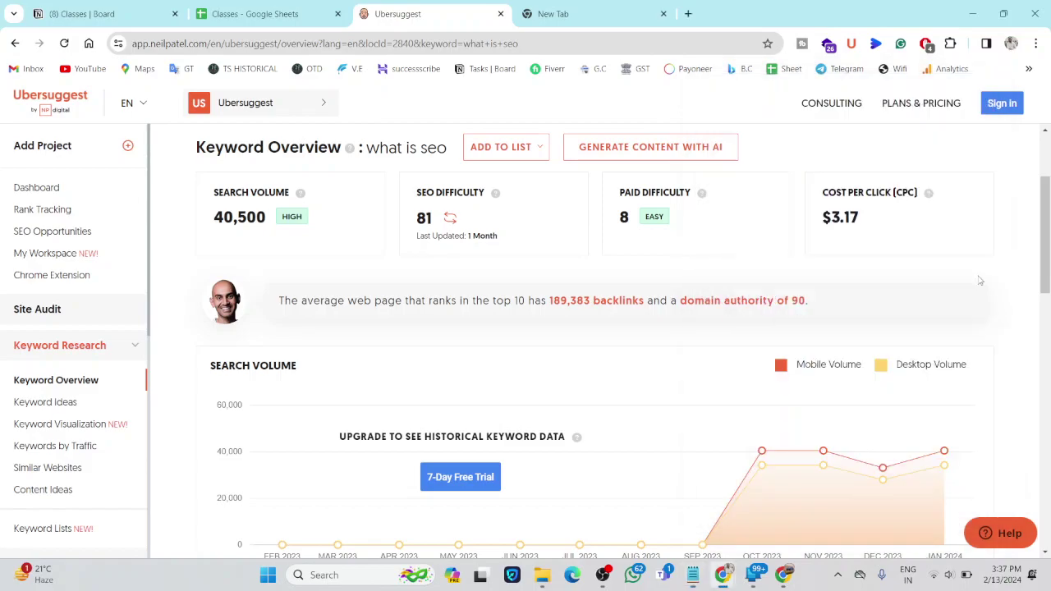
pyautogui.scroll(-4, 980, 281)
pyautogui.scroll(-2, 979, 280)
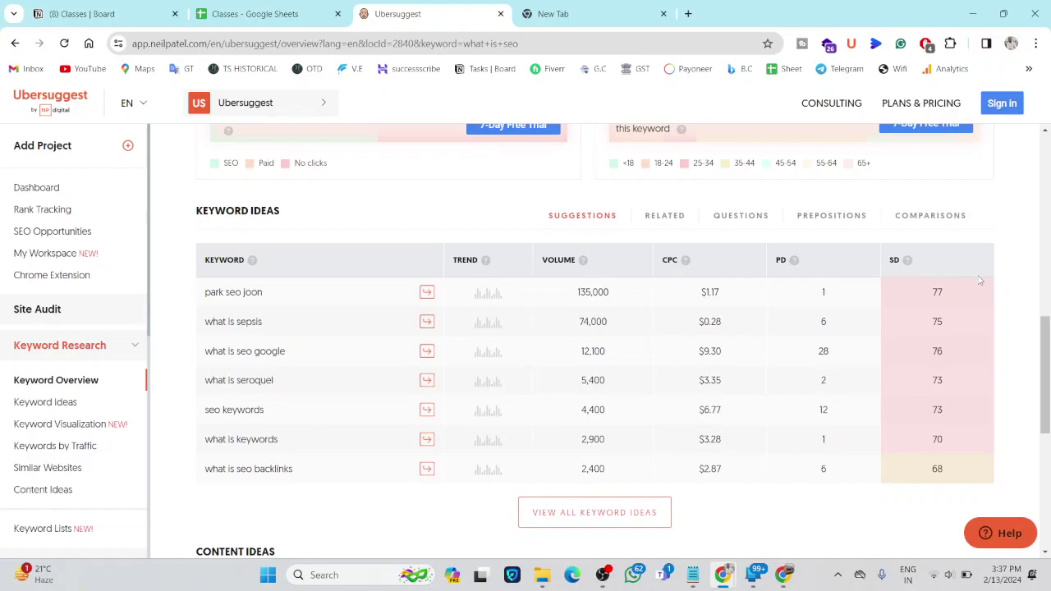
pyautogui.click(633, 511)
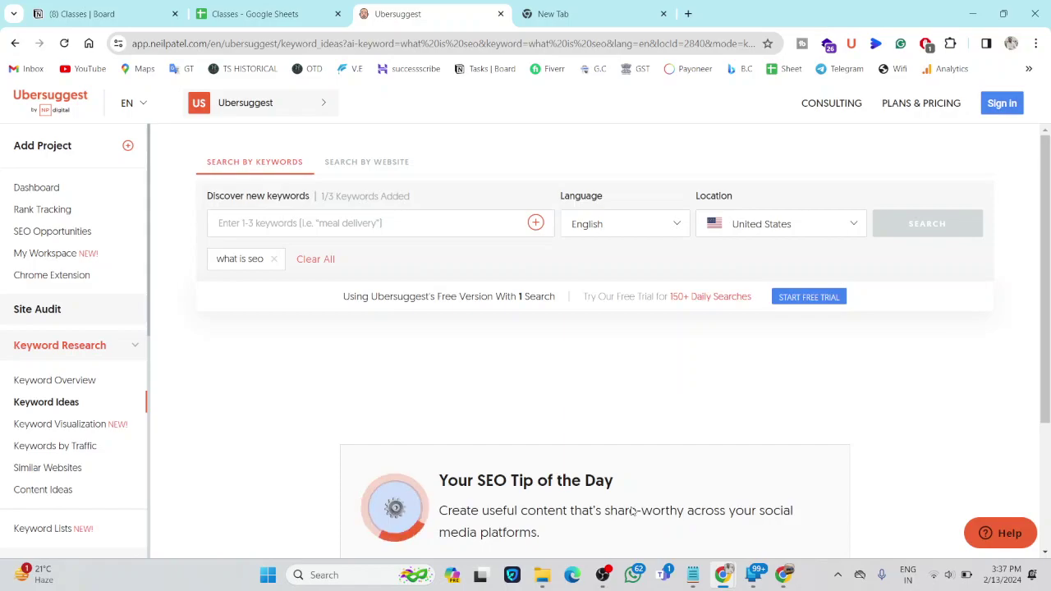
pyautogui.scroll(-3, 688, 188)
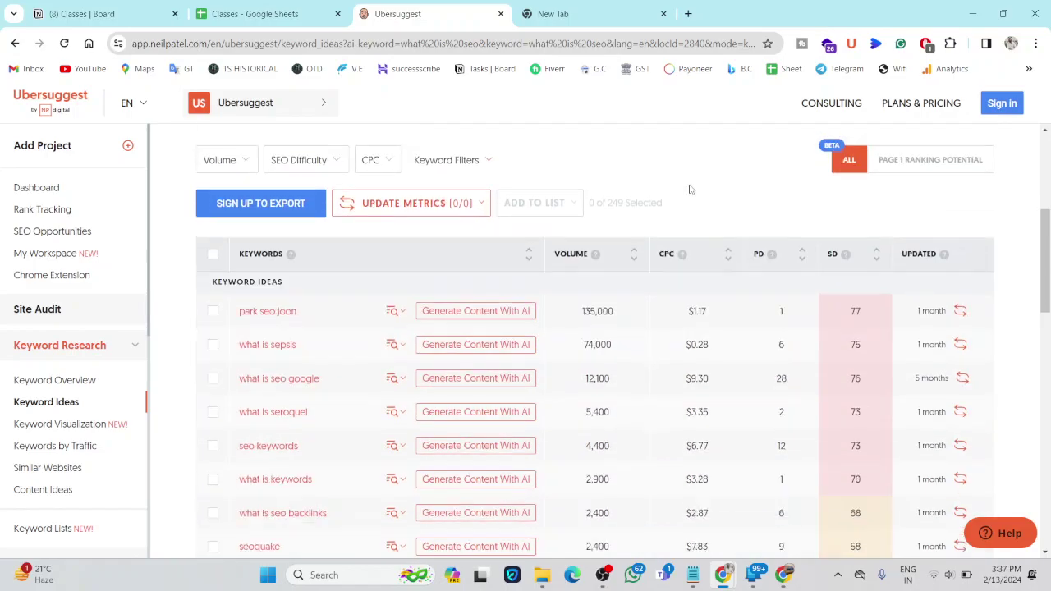
pyautogui.scroll(-10, 671, 444)
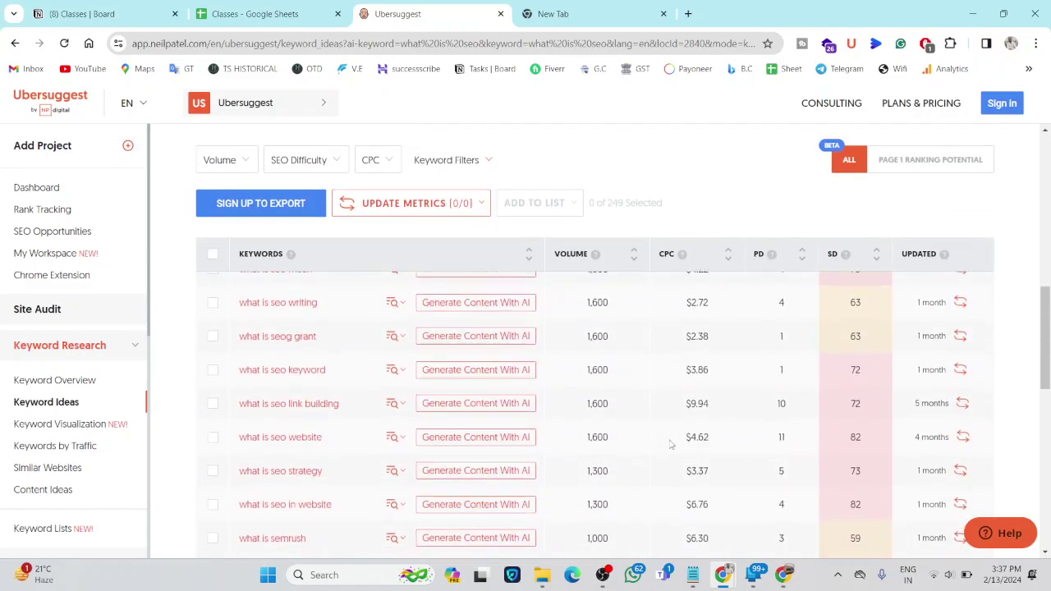
pyautogui.scroll(-2, 672, 444)
pyautogui.scroll(3, 671, 444)
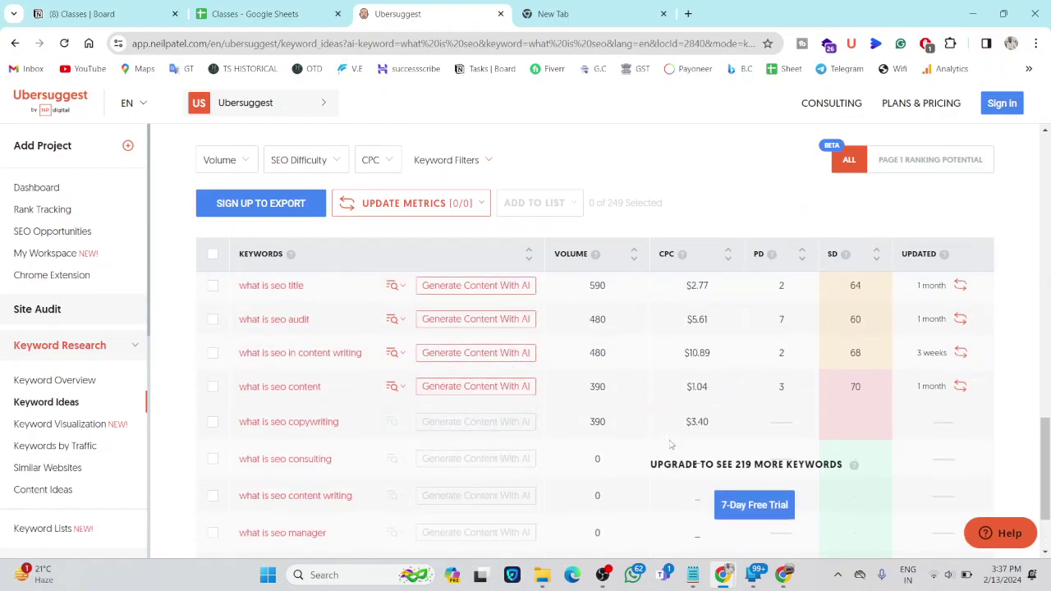
# - Search the keyword ideas page for "59" and cycle through the matches to the one in the SD column
pyautogui.hotkey('ctrl', 'f')
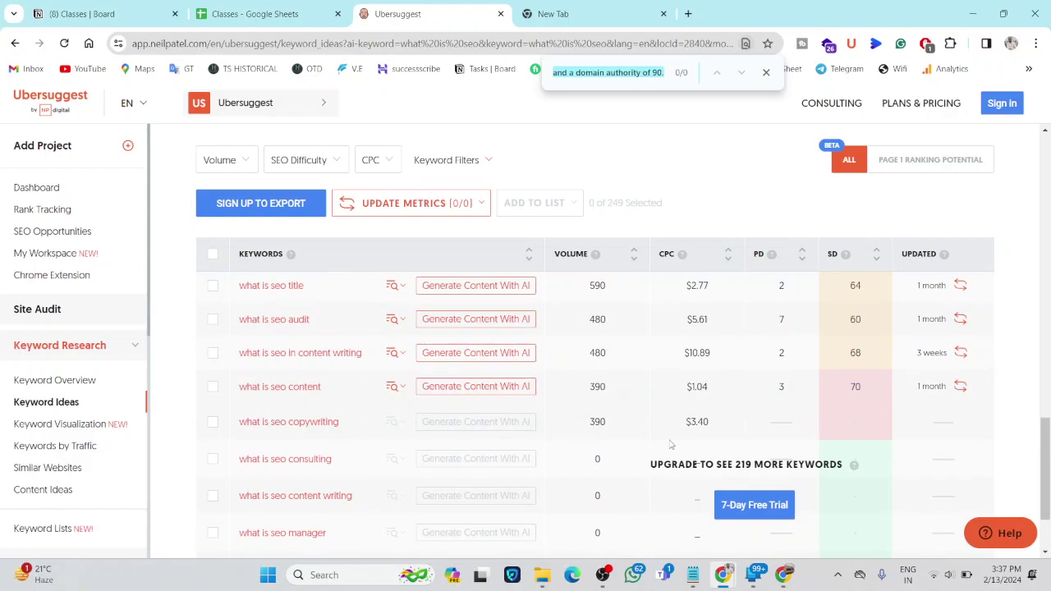
pyautogui.write('59')
pyautogui.press('Return')
pyautogui.press('Return')
pyautogui.press('Return')
pyautogui.press('Return')
pyautogui.press('Return')
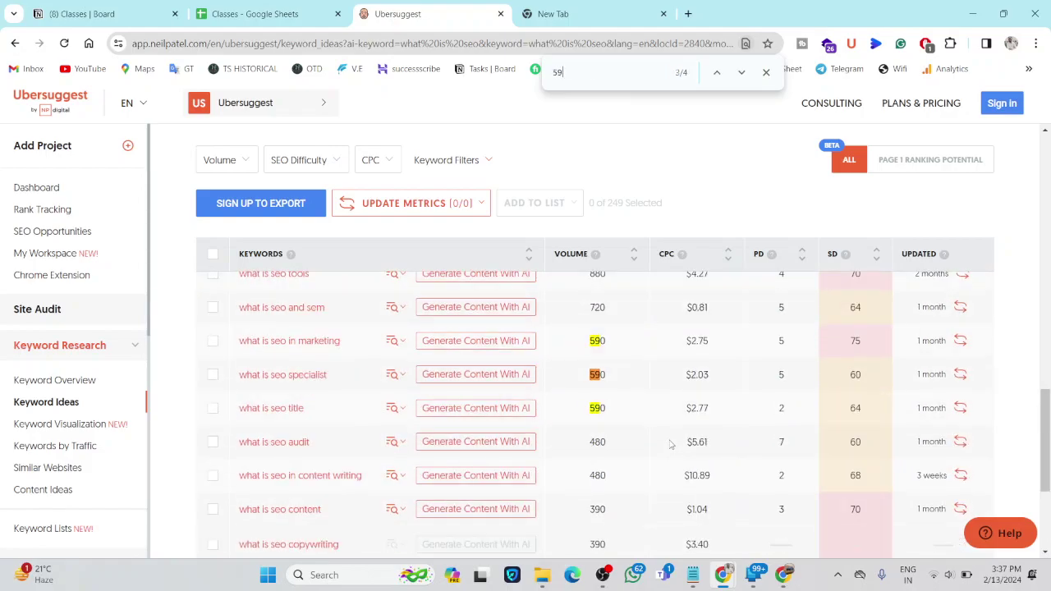
pyautogui.press('Return')
pyautogui.press('Return')
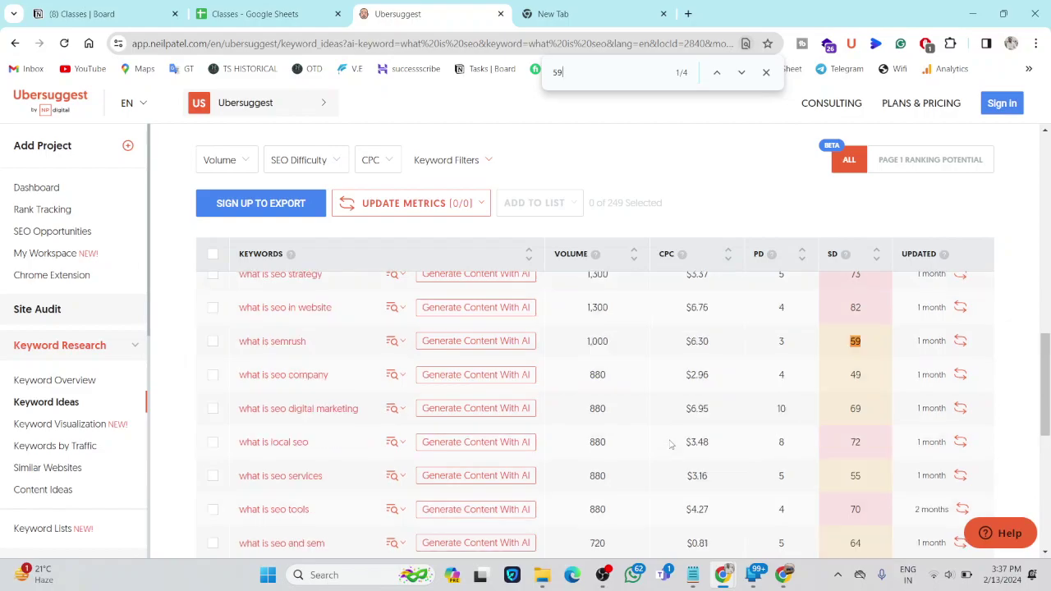
# - Cycle through the "59" matches again from the start of the list, enlarge the SD score of 59 and close the page search
pyautogui.scroll(10, 670, 445)
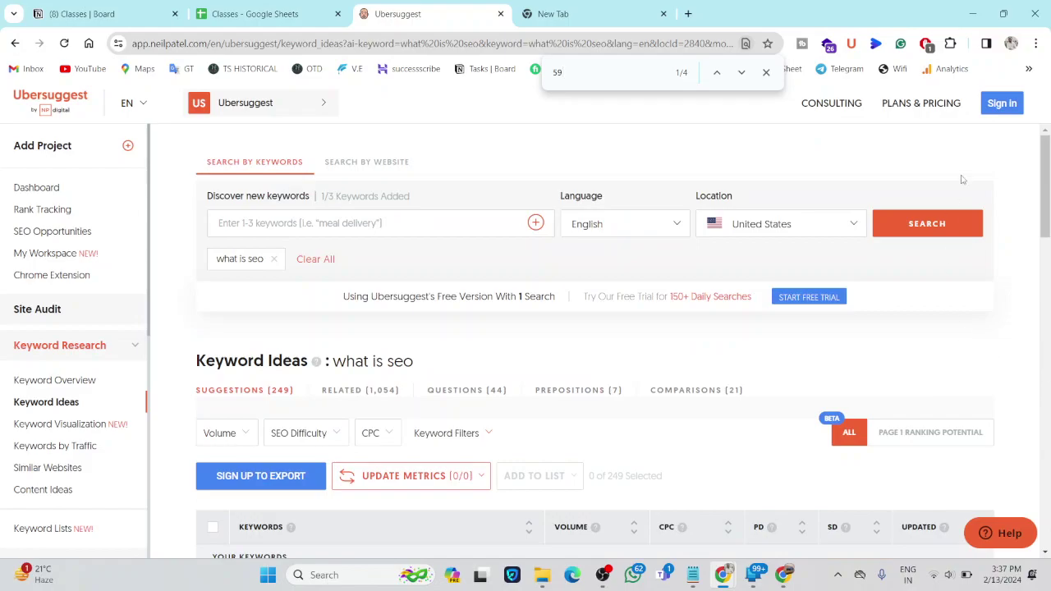
pyautogui.press('Return')
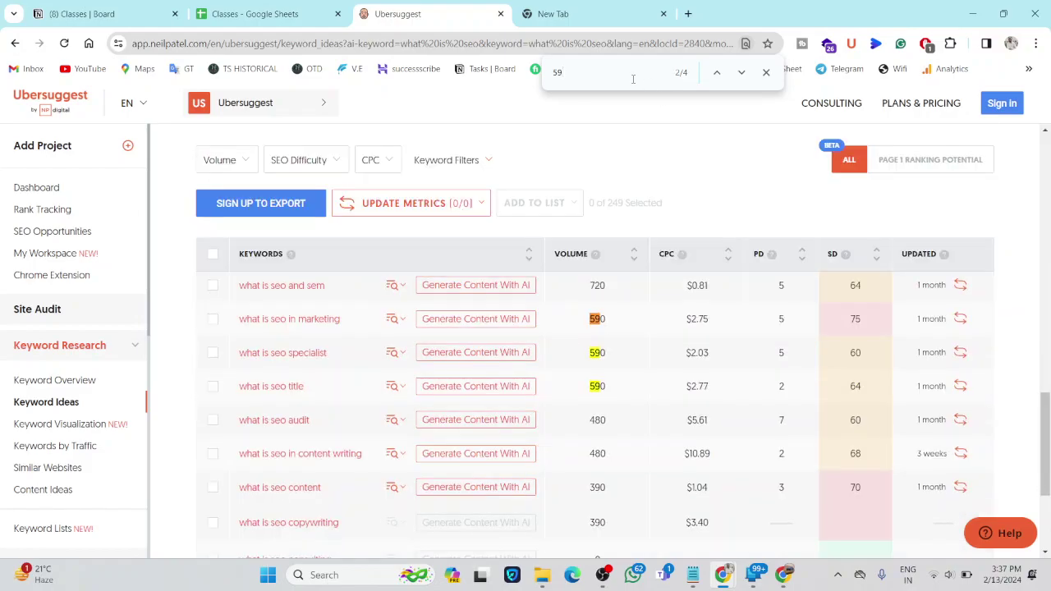
pyautogui.press('Return')
pyautogui.press('Return')
pyautogui.press('Return')
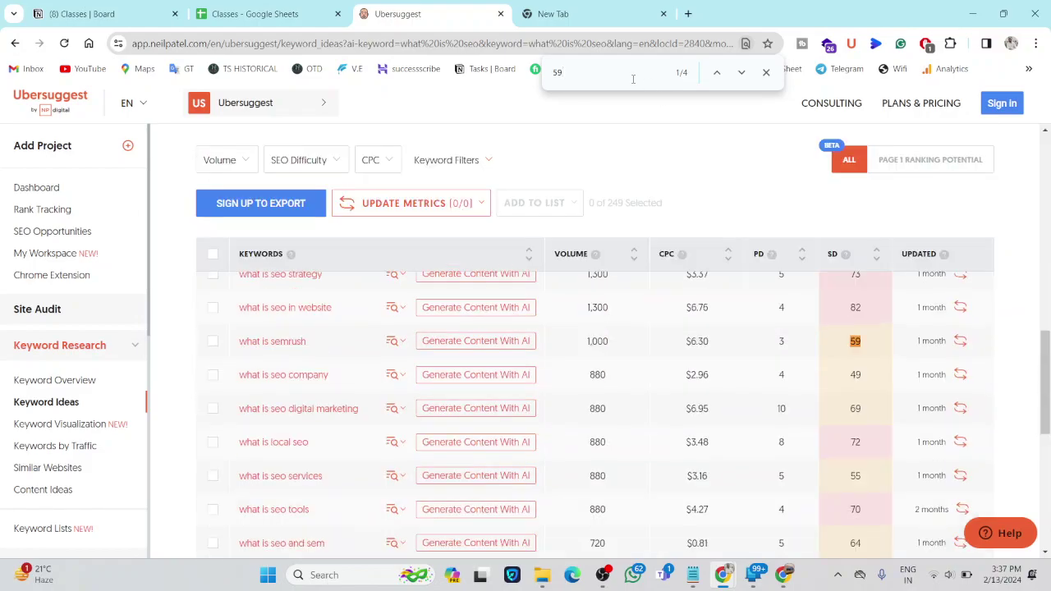
pyautogui.keyDown('ctrl'); pyautogui.scroll(5, 795, 352); pyautogui.keyUp('ctrl')
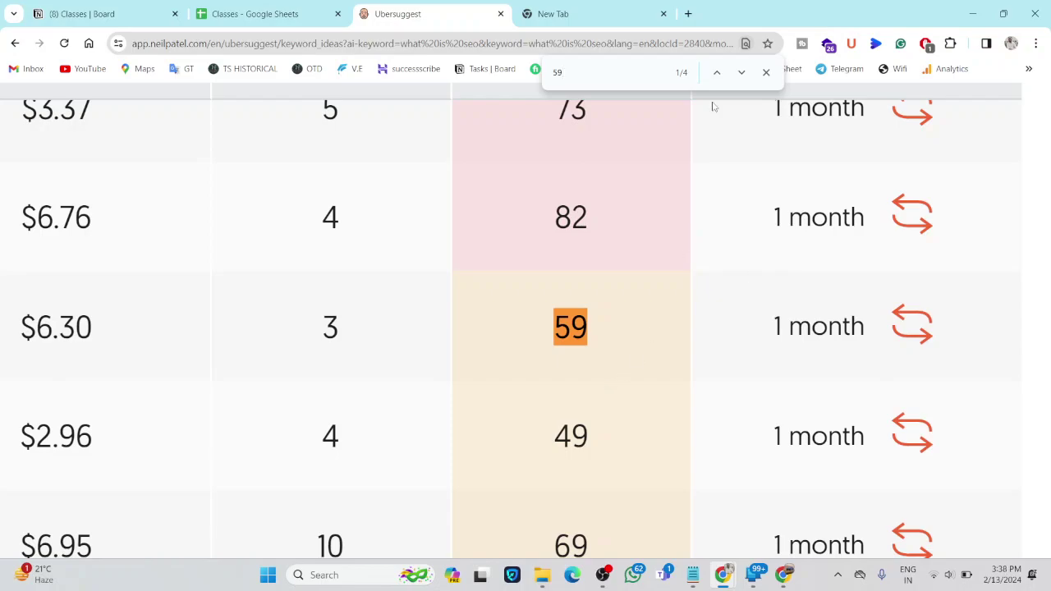
pyautogui.click(767, 73)
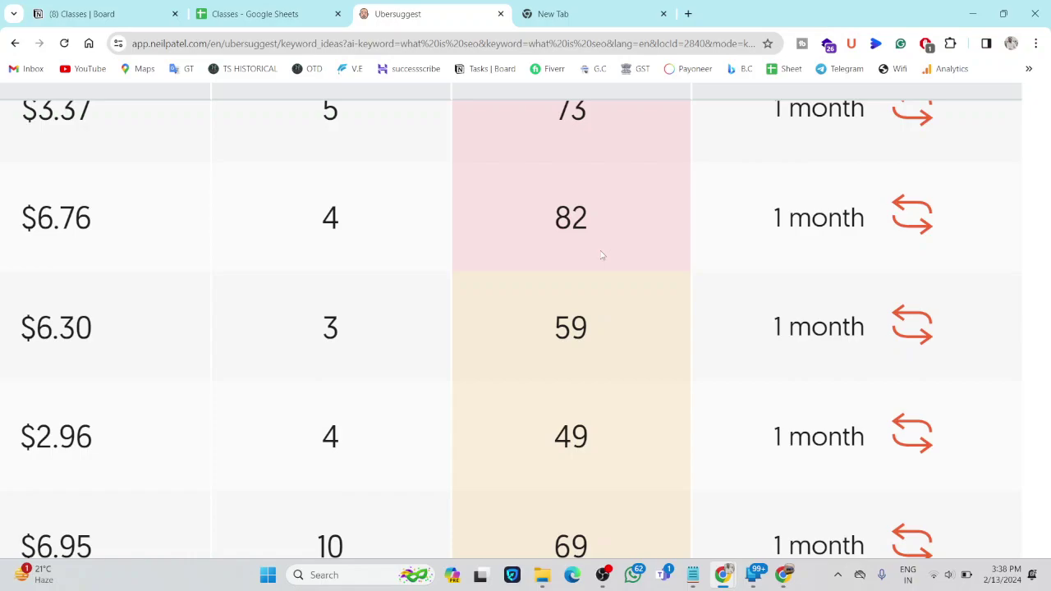
# - Compare the enlarged SD scores around the "what is semrush" row with those at the beginning of the keyword ideas
pyautogui.scroll(2, 602, 255)
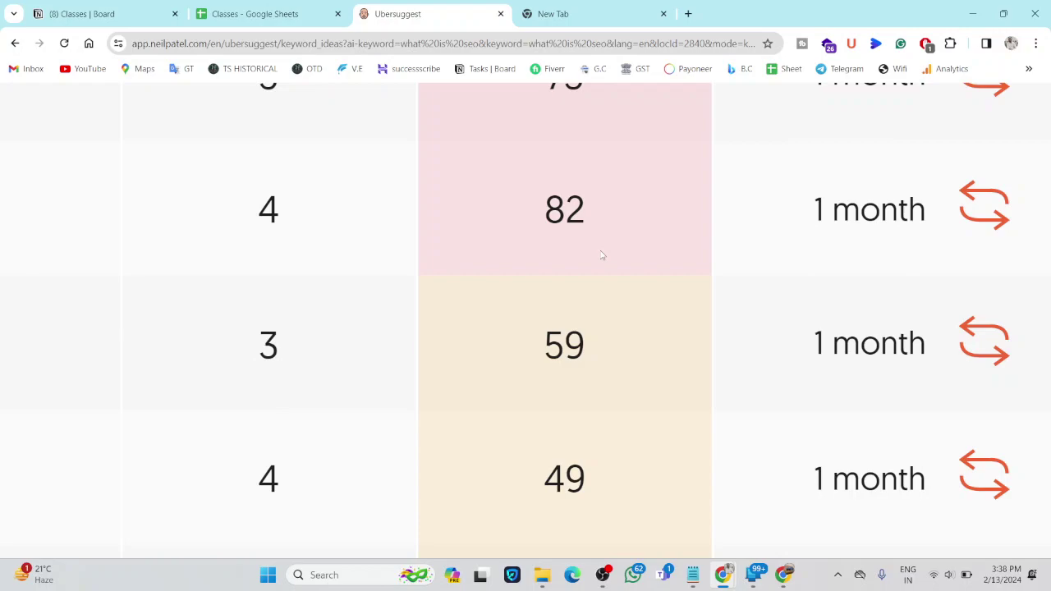
pyautogui.scroll(-1, 598, 255)
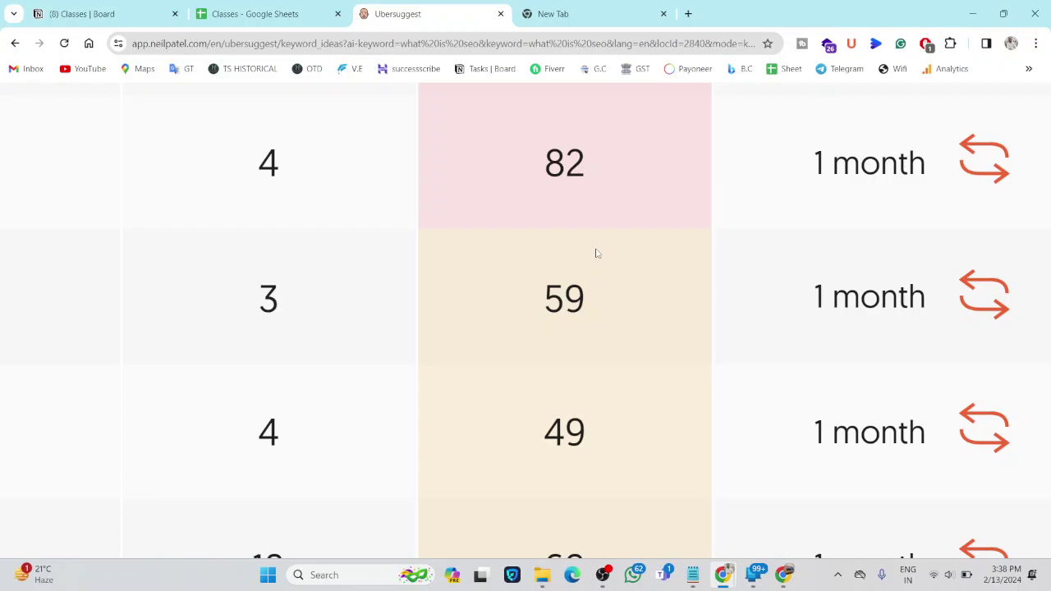
pyautogui.scroll(-15, 597, 253)
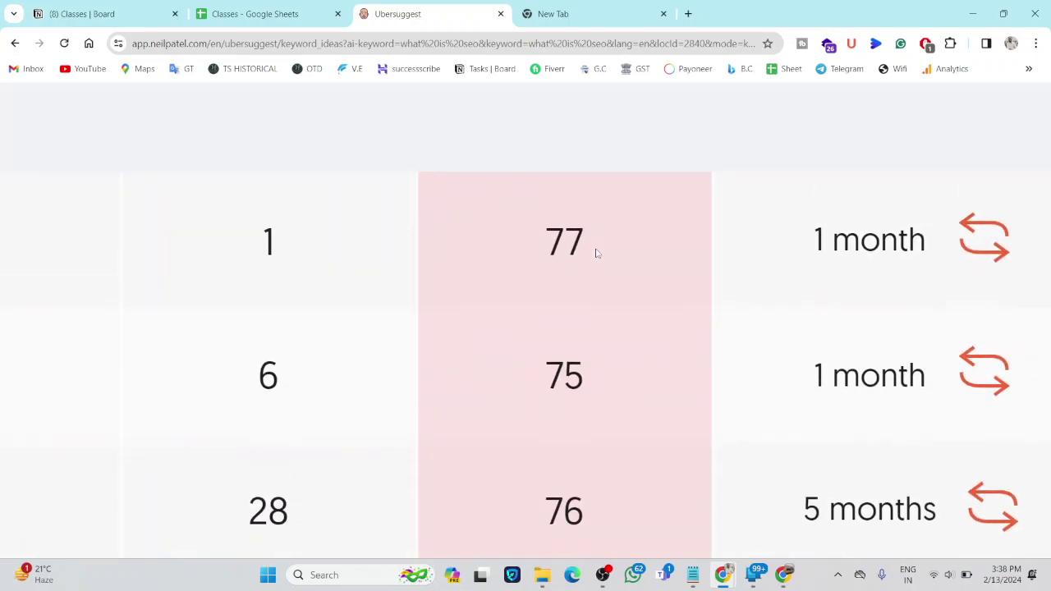
pyautogui.scroll(-8, 597, 253)
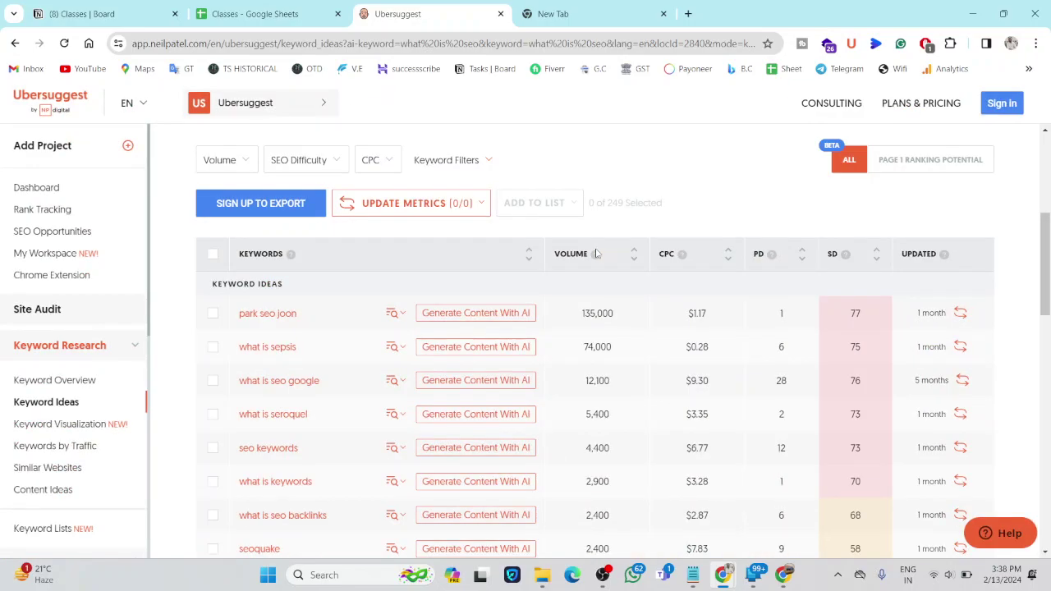
# - Enlarge and examine the PD, SD and Updated values of the first keyword ideas
pyautogui.scroll(8, 835, 336)
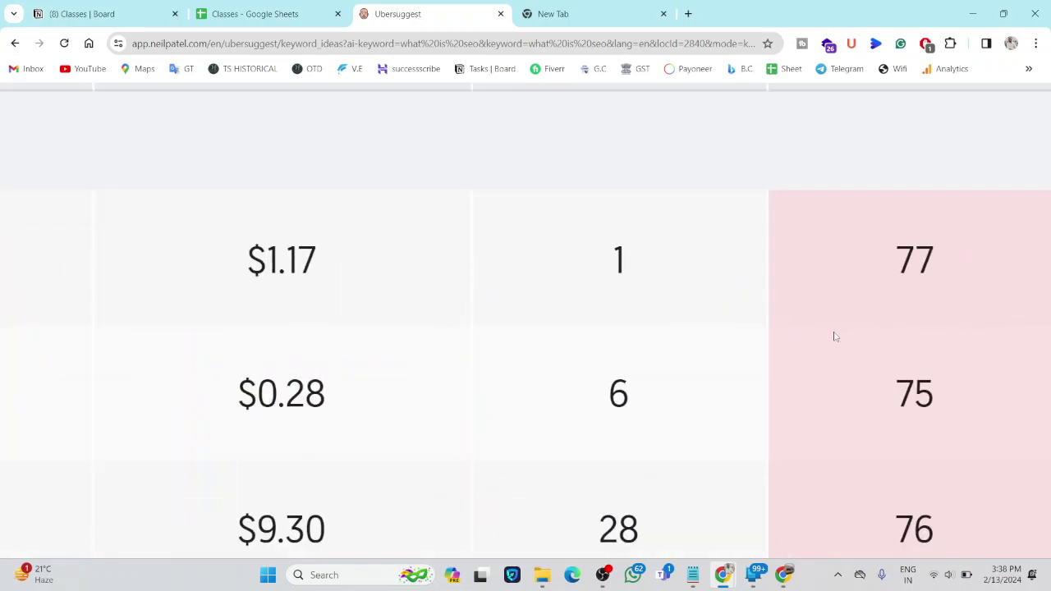
pyautogui.scroll(-5, 835, 336)
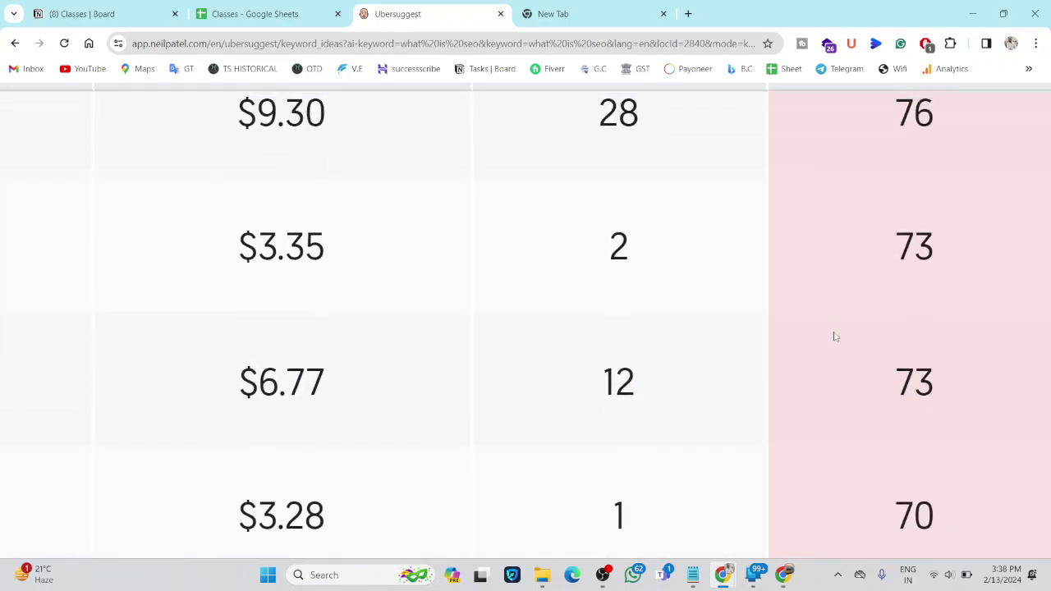
pyautogui.hscroll(6, 834, 337)
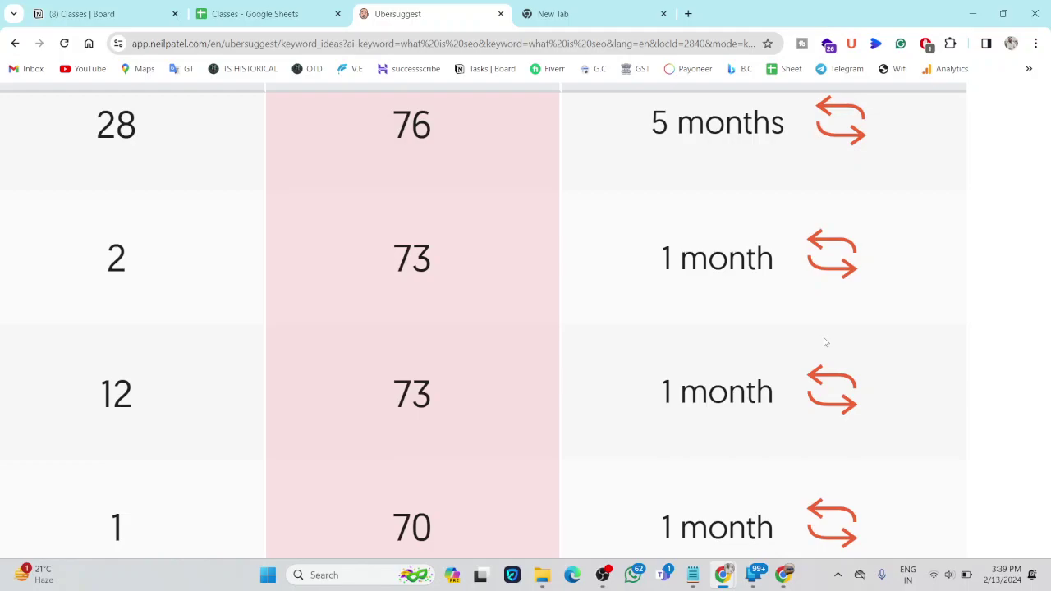
pyautogui.scroll(2, 515, 287)
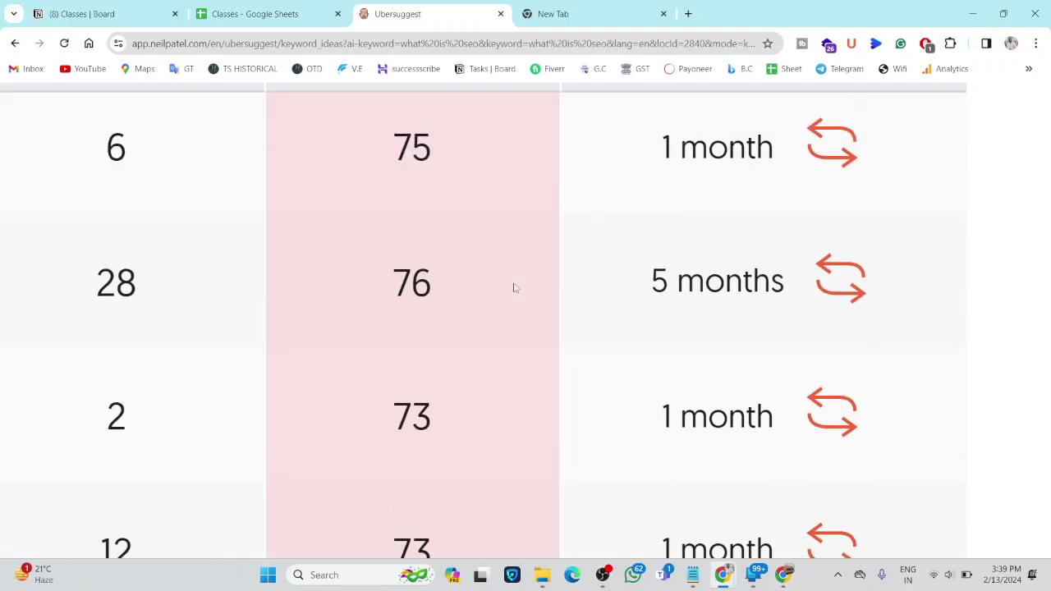
pyautogui.scroll(-5, 515, 287)
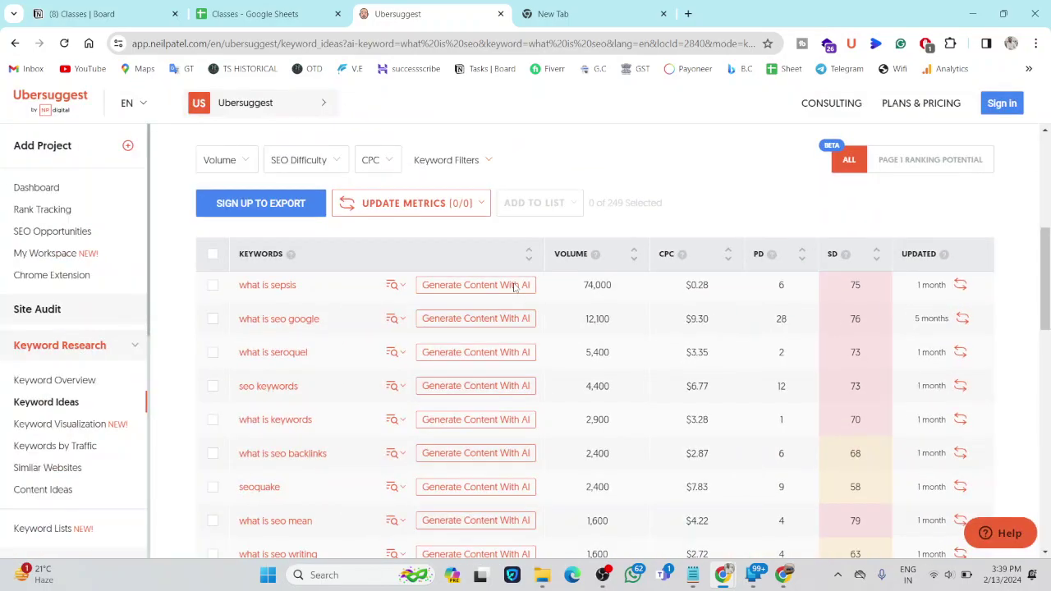
pyautogui.scroll(5, 879, 391)
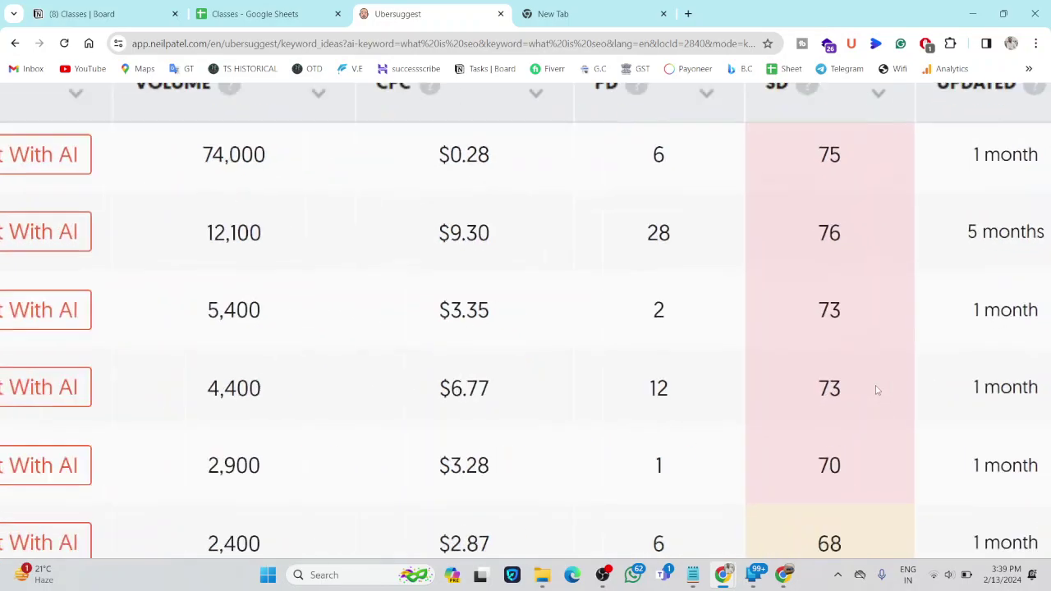
pyautogui.scroll(1, 878, 391)
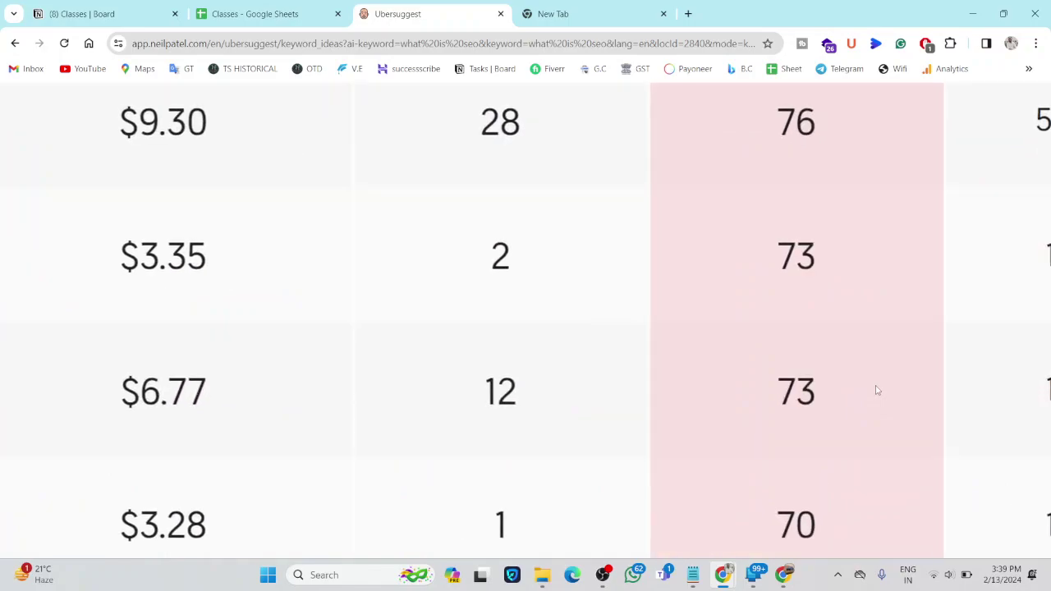
pyautogui.hscroll(4, 875, 391)
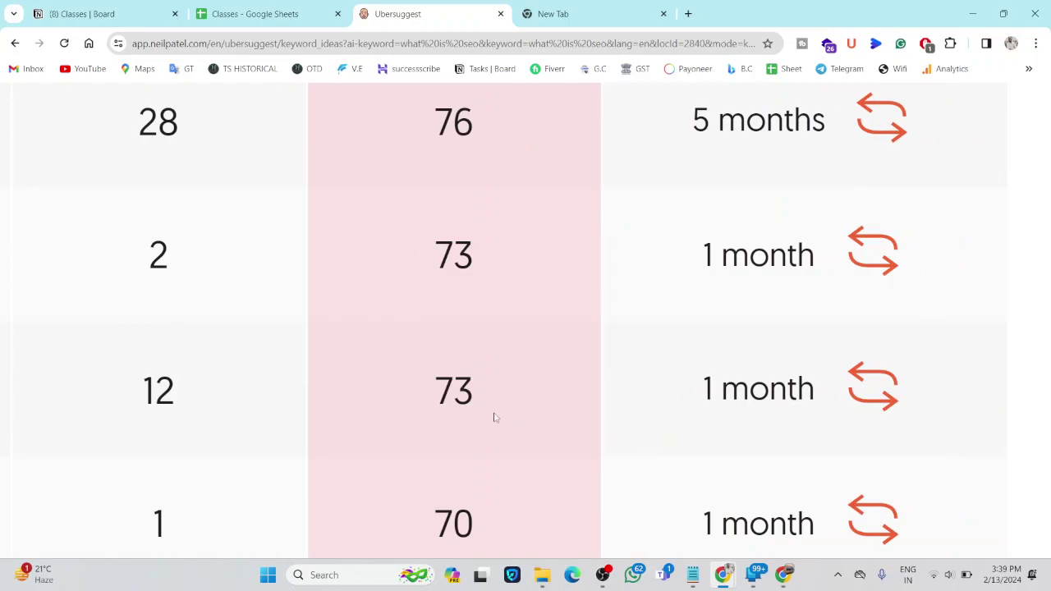
pyautogui.keyDown('ctrl'); pyautogui.scroll(-6, 495, 418); pyautogui.keyUp('ctrl')
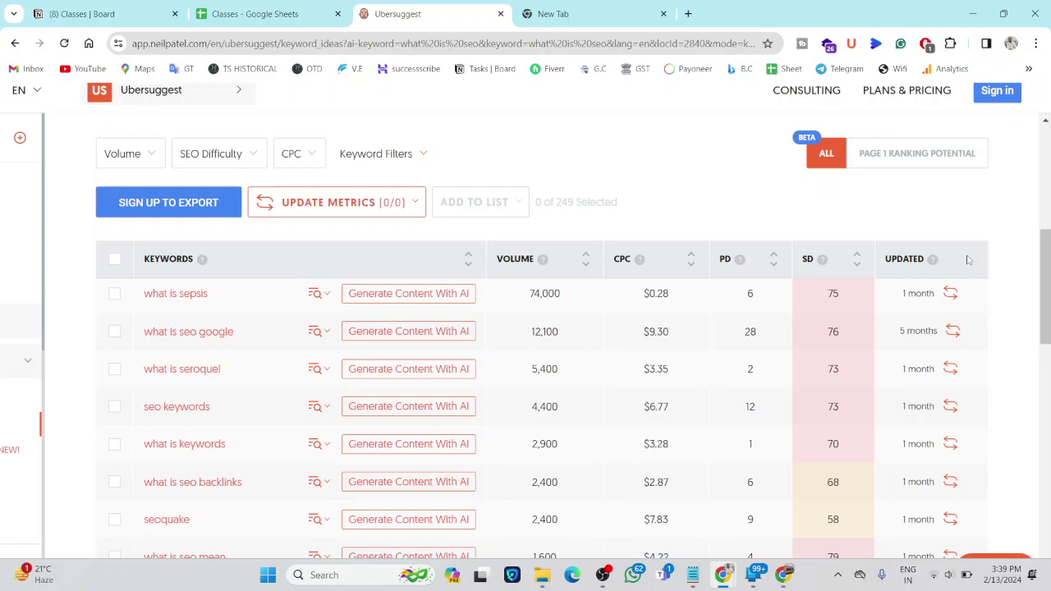
# - Try to refresh the SEO difficulty of "what is sepsis", decline the free account offer and look through the whole keyword list
pyautogui.click(950, 294)
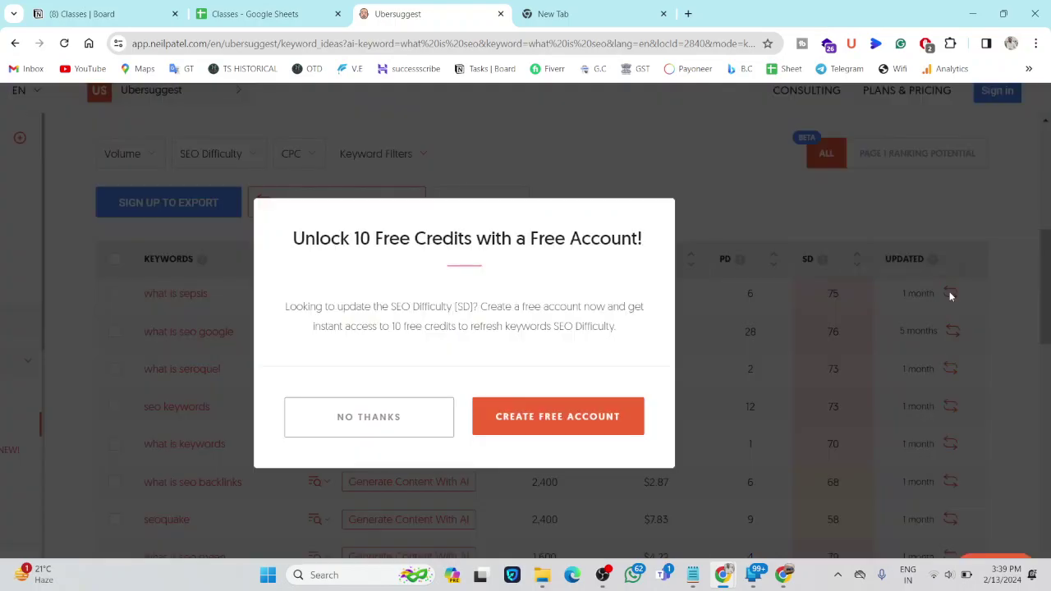
pyautogui.click(415, 432)
pyautogui.scroll(-5, 727, 386)
pyautogui.scroll(8, 727, 386)
pyautogui.scroll(-10, 725, 388)
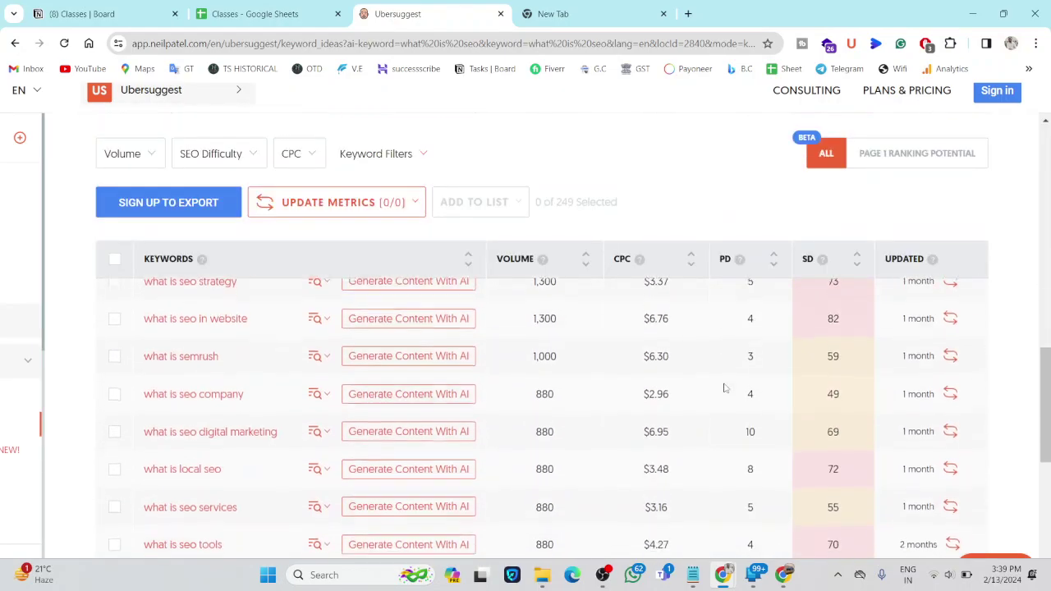
pyautogui.scroll(-4, 725, 388)
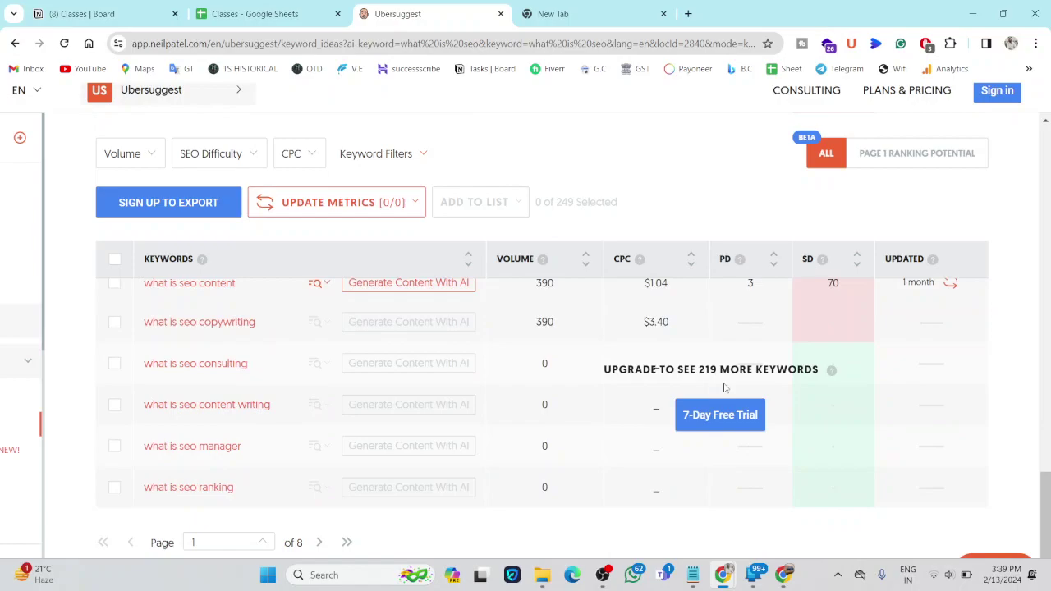
pyautogui.scroll(2, 725, 387)
pyautogui.scroll(8, 725, 388)
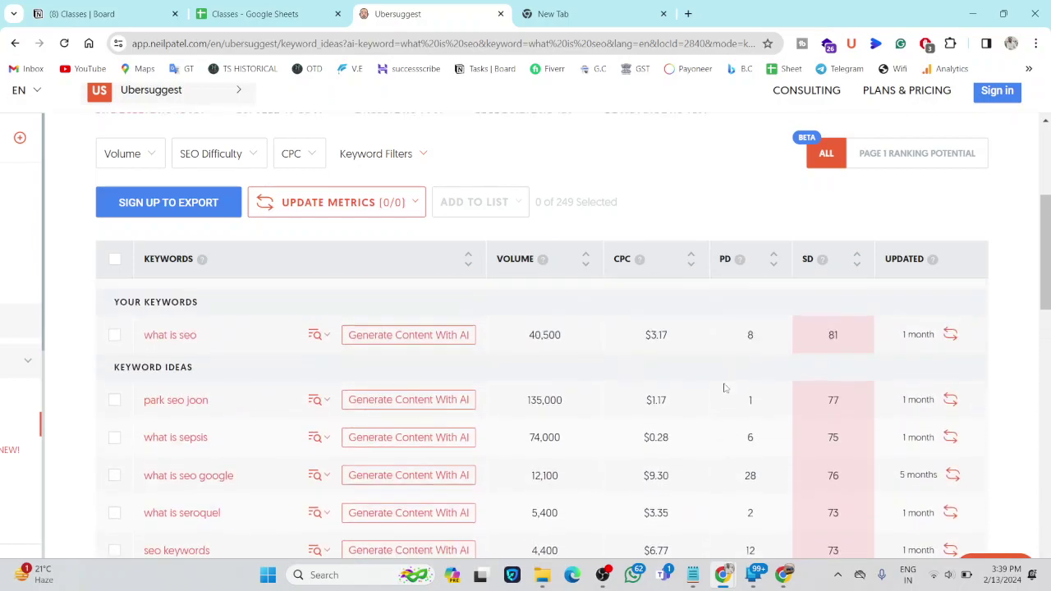
# - Select the Medium and Hard lines in the Notepad note and compare them with the enlarged SD score of "what is seo" in Ubersuggest
pyautogui.click(693, 575)
pyautogui.moveTo(917, 314); pyautogui.dragTo(716, 281)
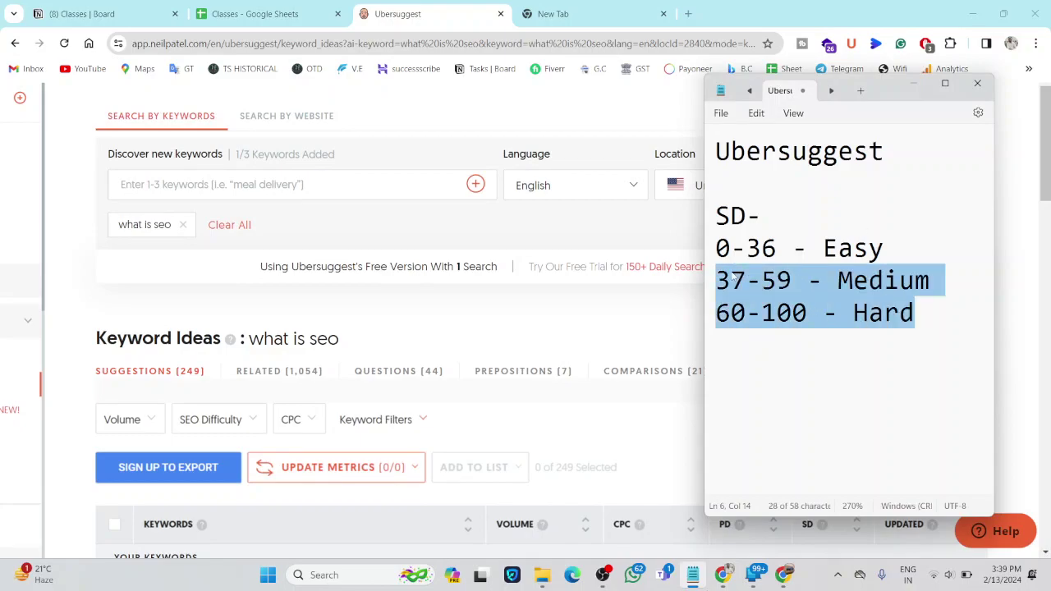
pyautogui.scroll(-3, 585, 348)
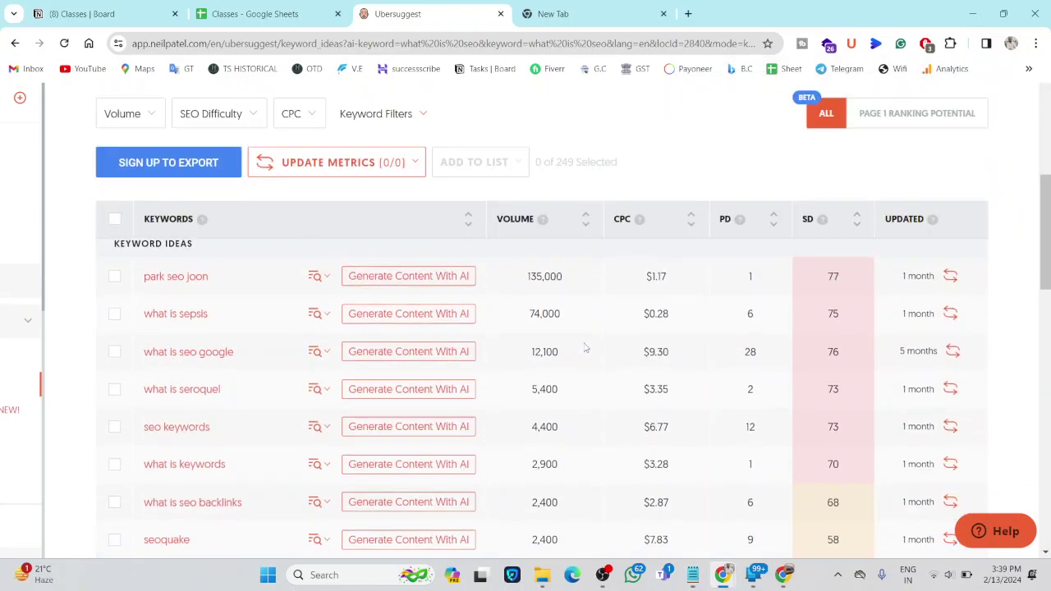
pyautogui.scroll(1, 686, 397)
pyautogui.keyDown('ctrl'); pyautogui.scroll(5, 686, 397); pyautogui.keyUp('ctrl')
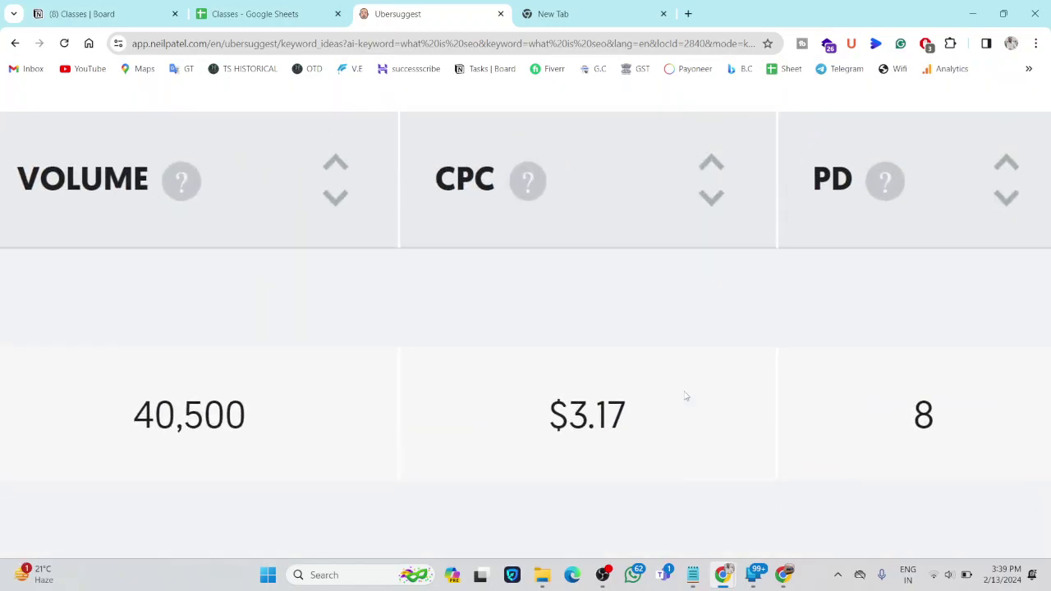
pyautogui.hscroll(-3, 686, 396)
pyautogui.hscroll(8, 686, 397)
pyautogui.hscroll(2, 686, 397)
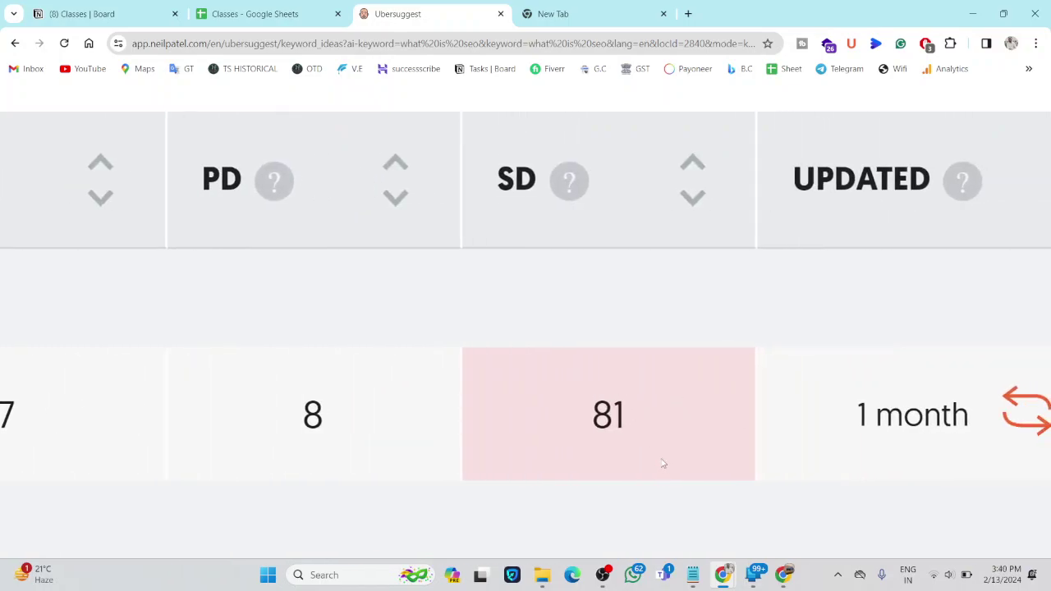
pyautogui.hotkey('alt', 'Tab')
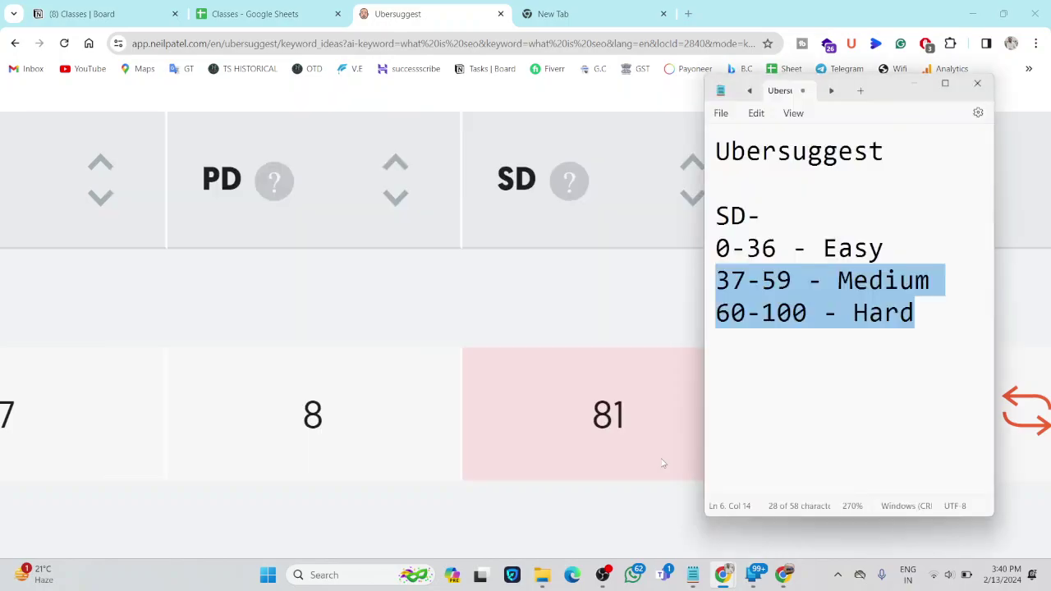
pyautogui.hotkey('ctrl', 'x')
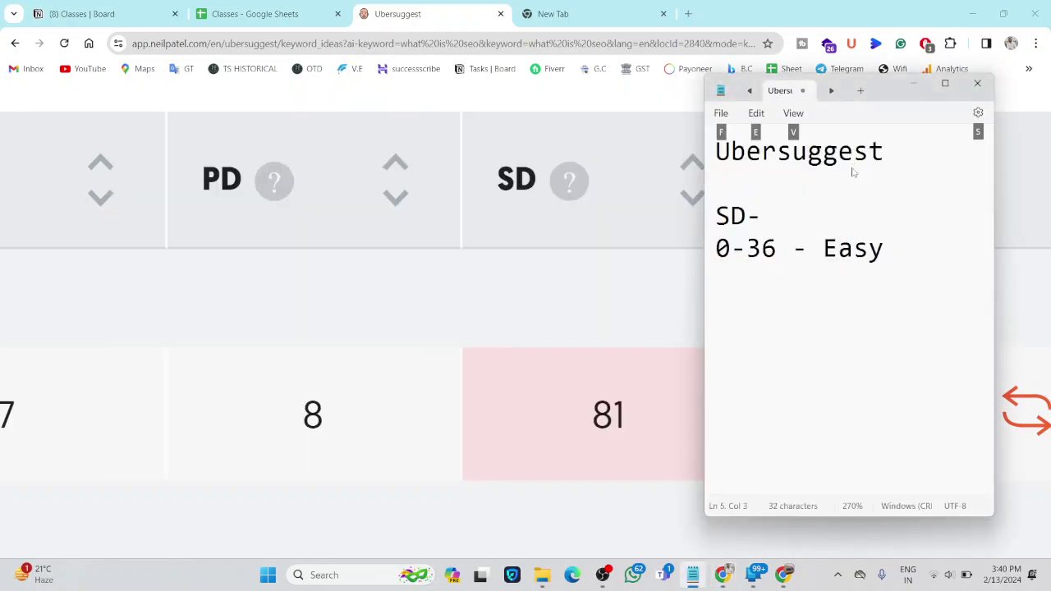
pyautogui.hotkey('alt', 'Tab')
pyautogui.hotkey('alt', 'Tab')
pyautogui.hotkey('ctrl', 'z')
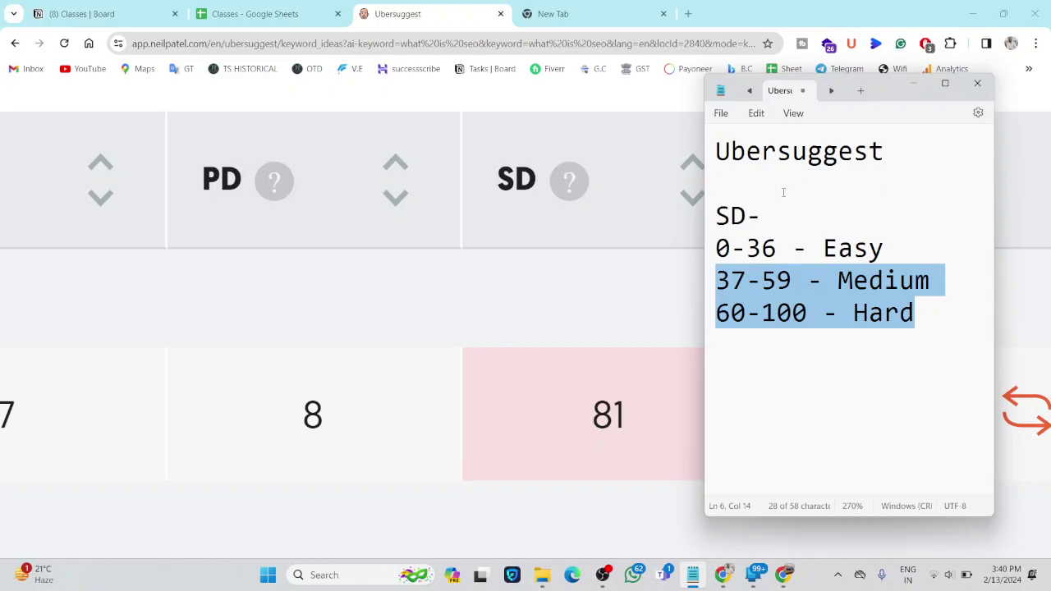
# - Return to Ubersuggest and look over the search settings and keyword suggestions for "what is seo"
pyautogui.click(597, 275)
pyautogui.scroll(-5, 596, 275)
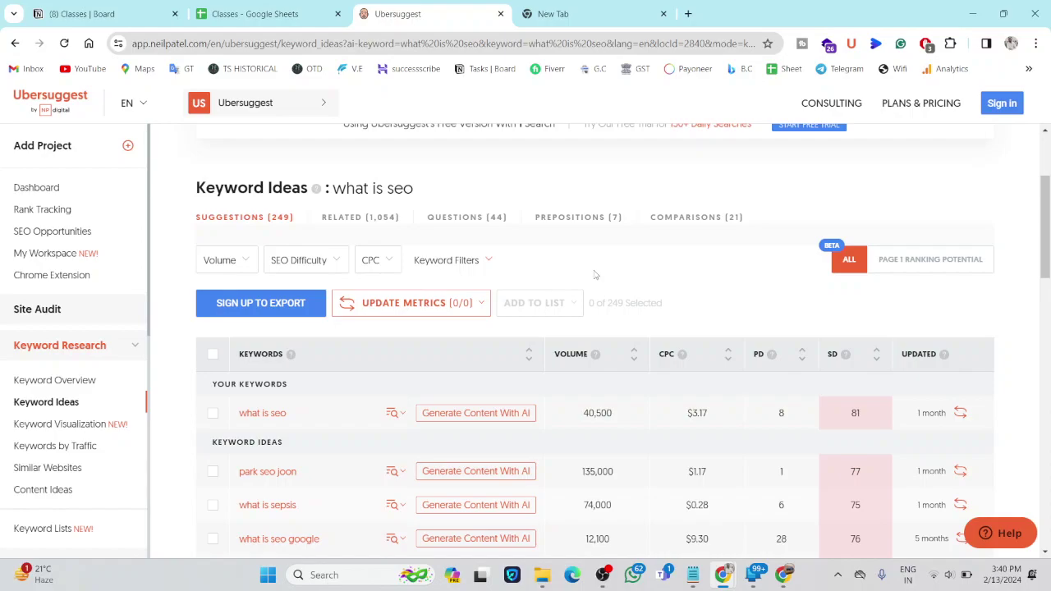
pyautogui.scroll(-2, 595, 275)
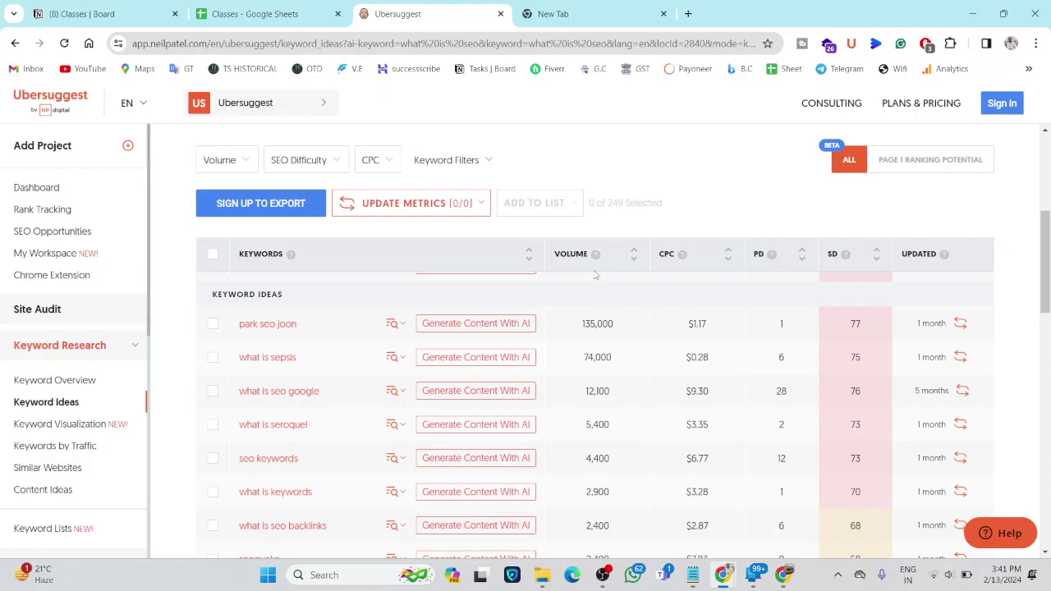
pyautogui.scroll(3, 310, 373)
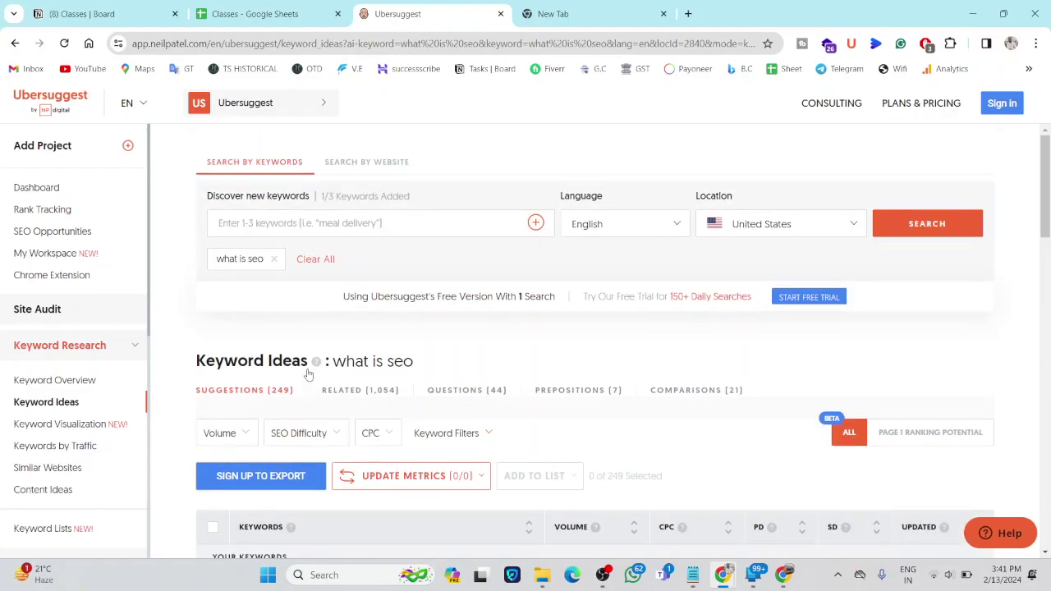
pyautogui.scroll(-3, 255, 431)
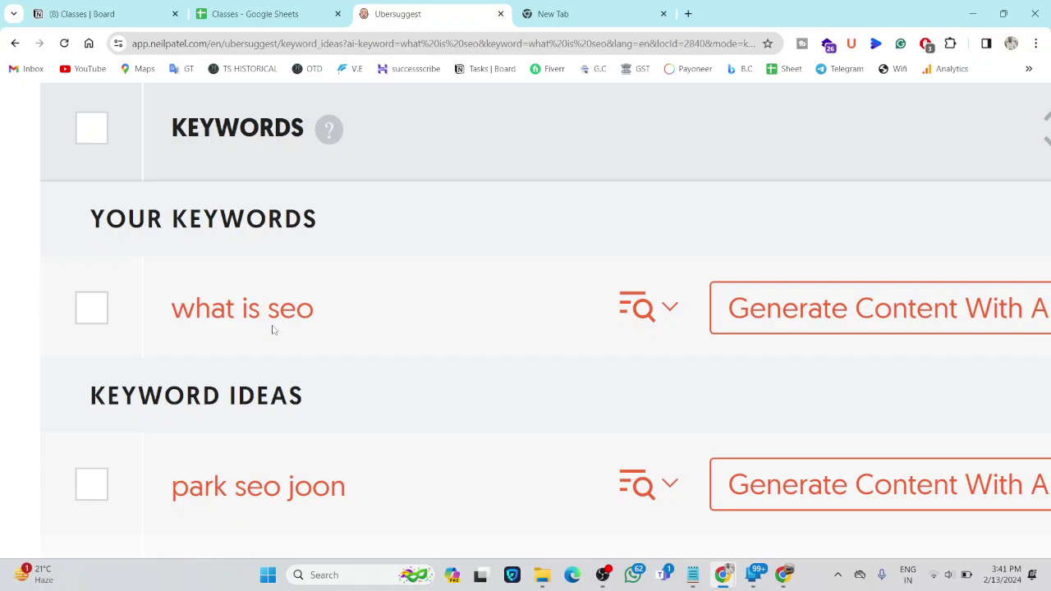
pyautogui.scroll(-5, 274, 329)
pyautogui.scroll(-3, 273, 330)
pyautogui.scroll(2, 274, 329)
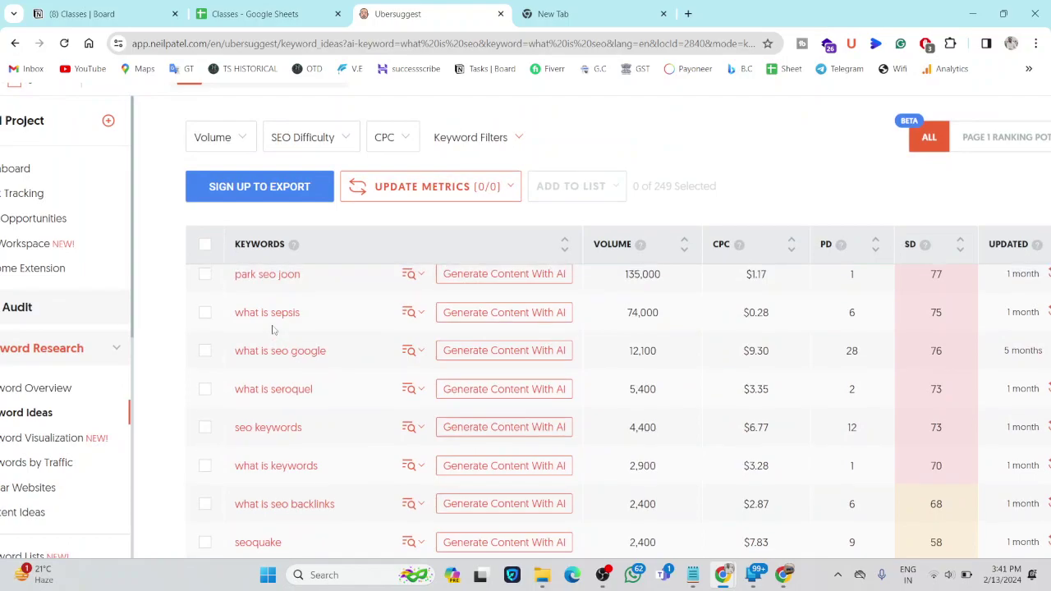
# - Enlarge the Keywords column, highlight "what is seo" and compare it with the suggested keywords listed below it
pyautogui.scroll(1, 273, 329)
pyautogui.keyDown('ctrl'); pyautogui.scroll(4, 273, 329); pyautogui.keyUp('ctrl')
pyautogui.scroll(-1, 273, 329)
pyautogui.scroll(-1, 280, 359)
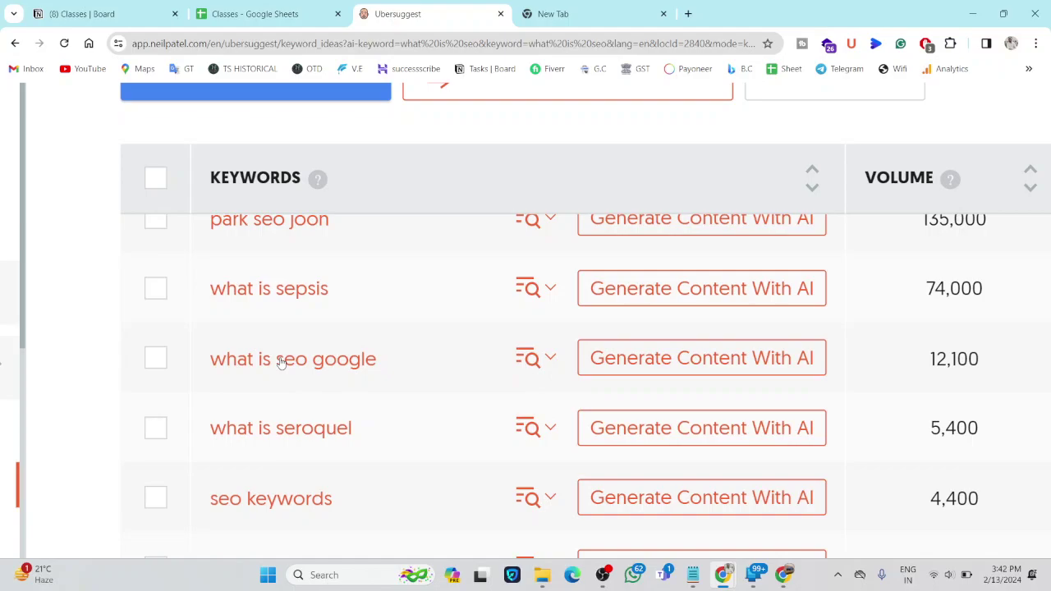
pyautogui.scroll(-2, 280, 363)
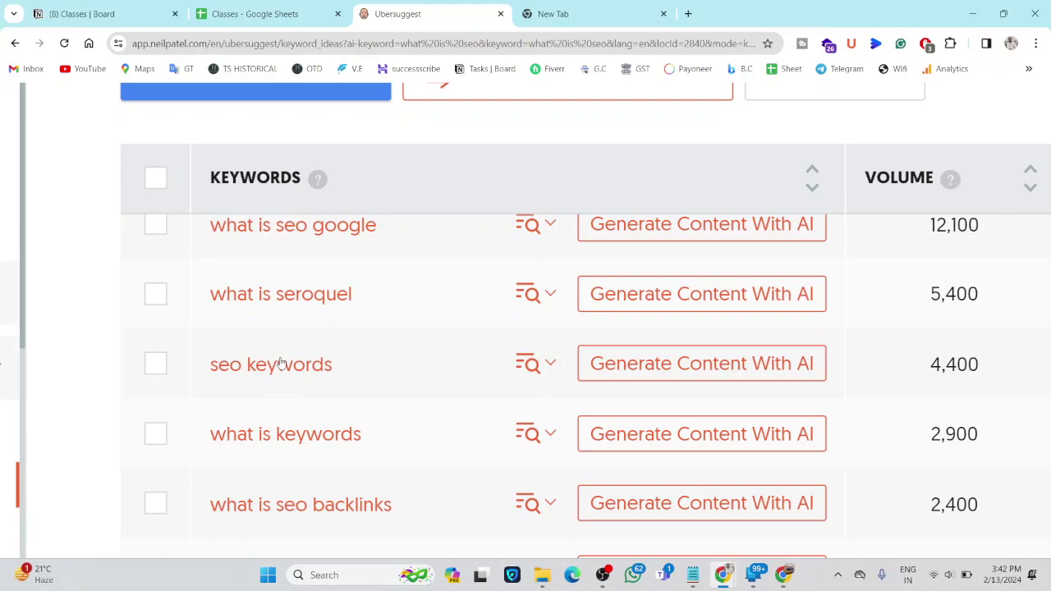
pyautogui.scroll(4, 280, 363)
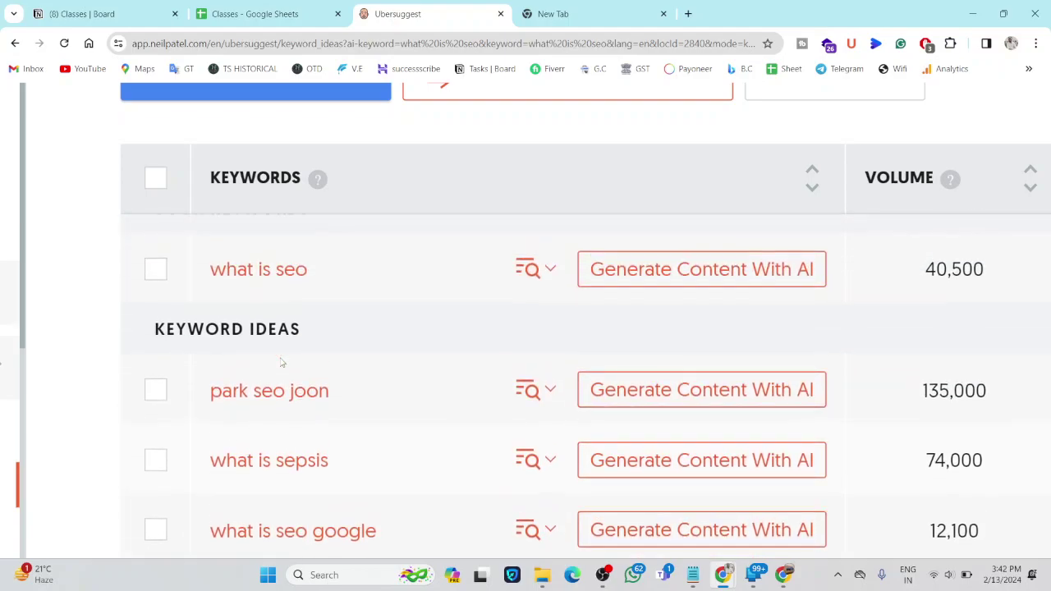
pyautogui.moveTo(328, 271); pyautogui.dragTo(213, 269)
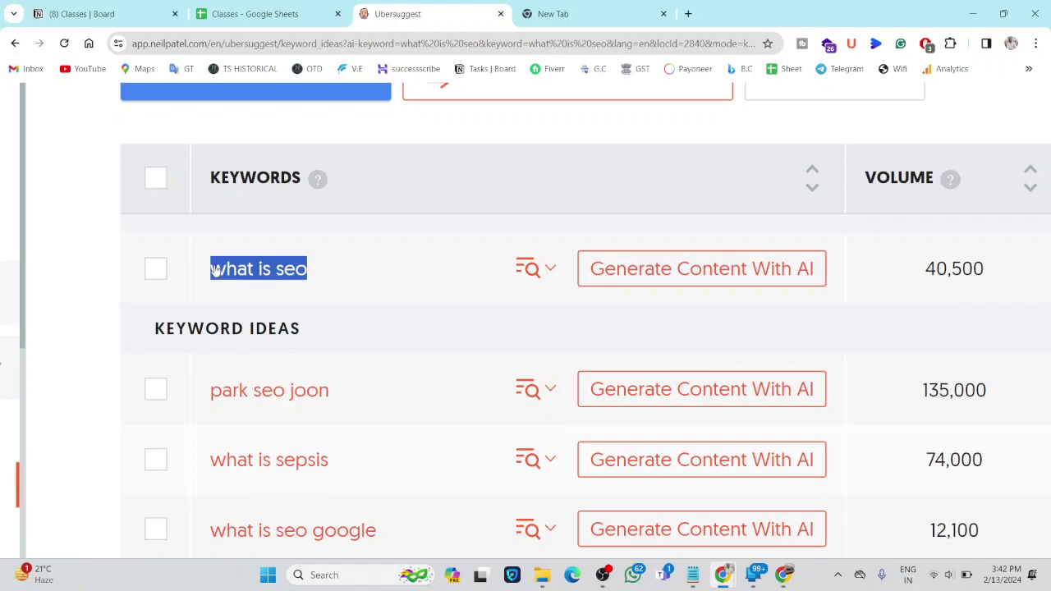
pyautogui.scroll(-3, 215, 271)
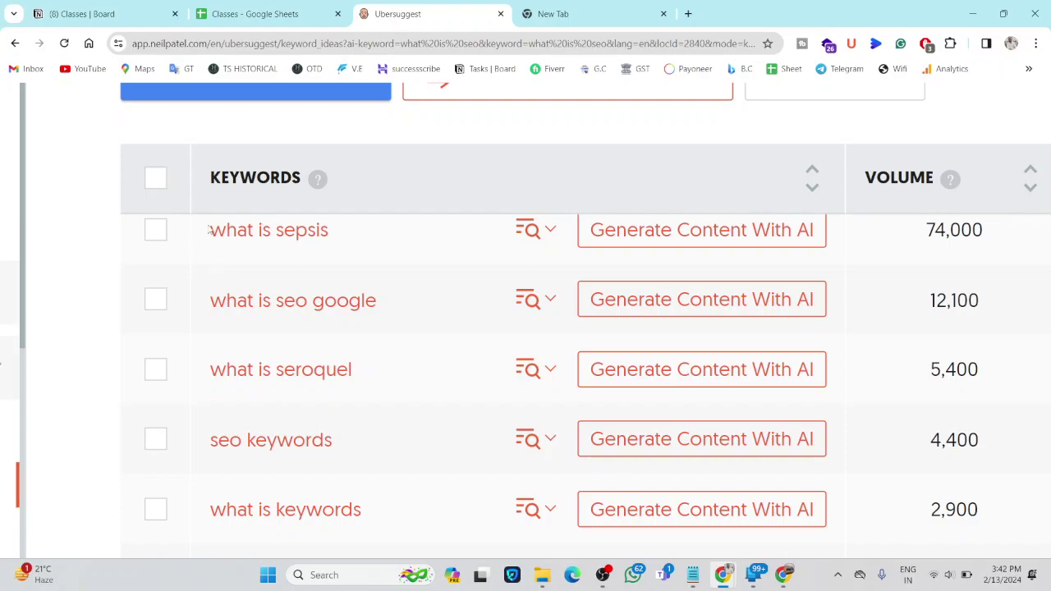
# - Switch to the Chrome window with the Instagram page and search Google for "vegetable names" in a new tab
pyautogui.click(548, 4)
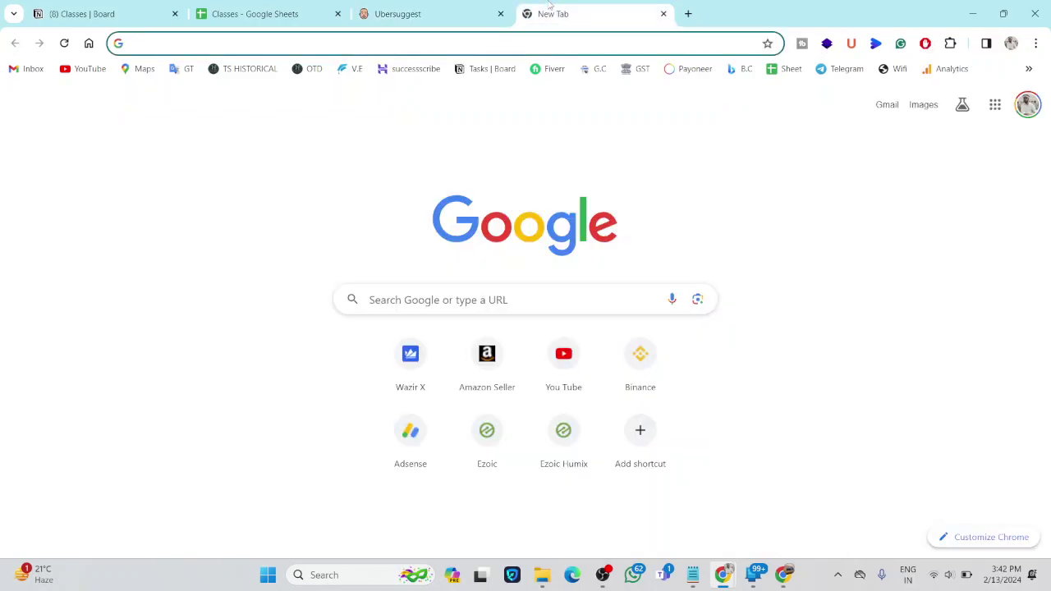
pyautogui.hotkey('alt', 'Tab')
pyautogui.hotkey('alt', 'Tab')
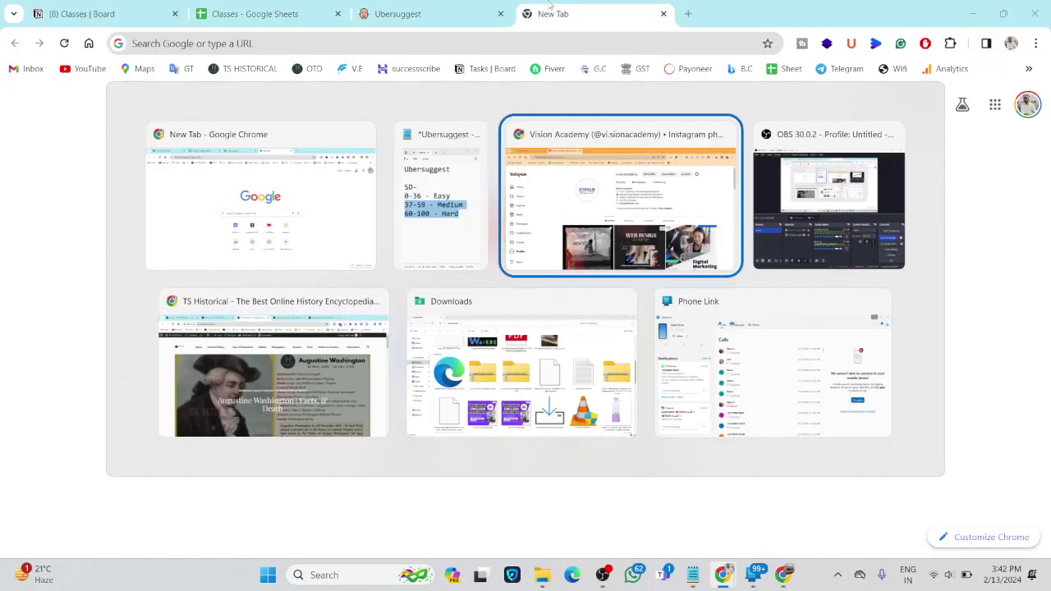
pyautogui.hotkey('ctrl', 't')
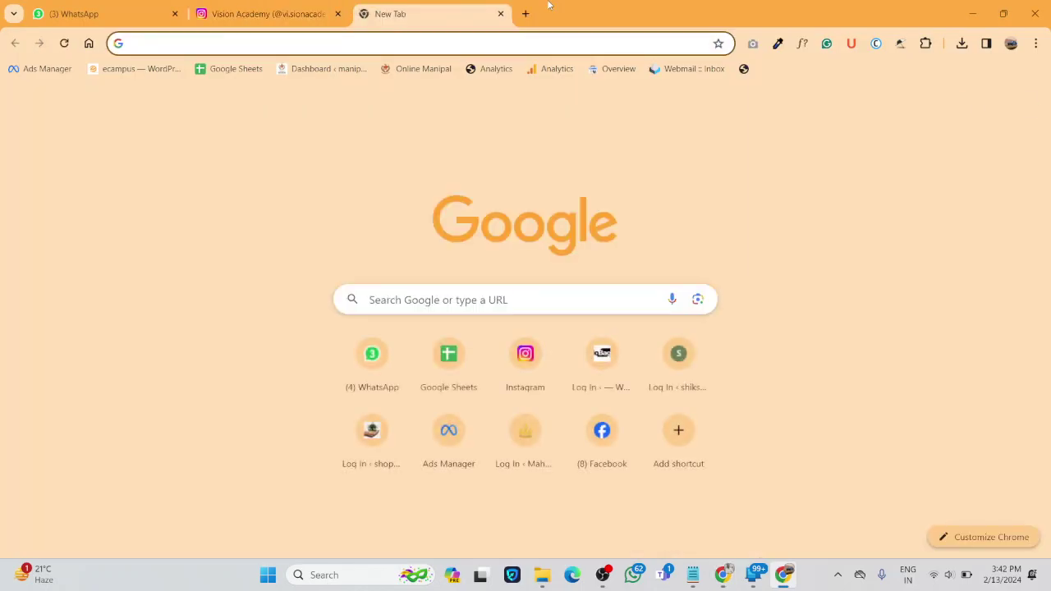
pyautogui.write('vege')
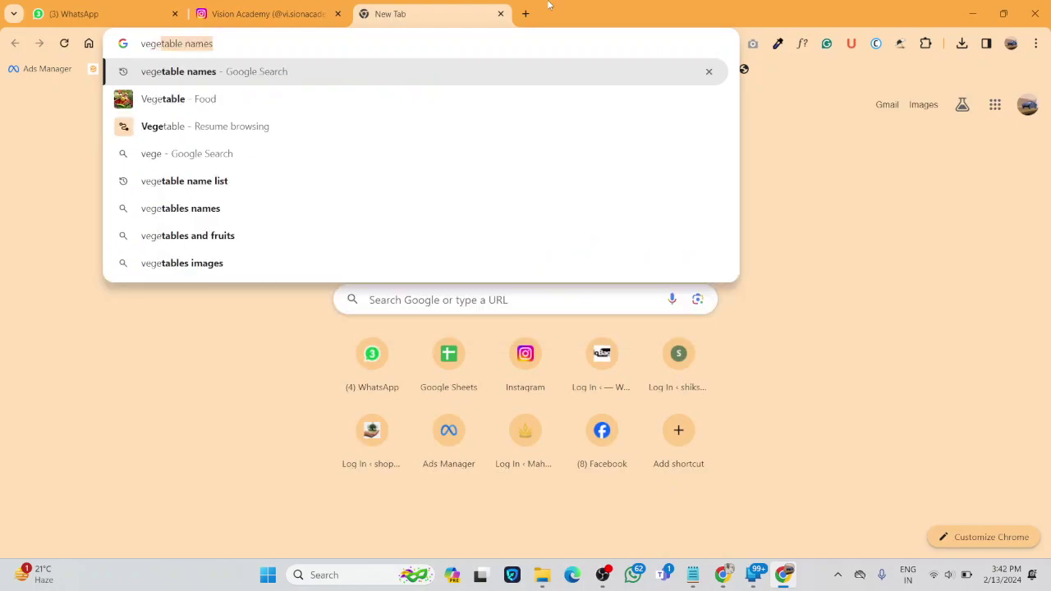
pyautogui.press('Return')
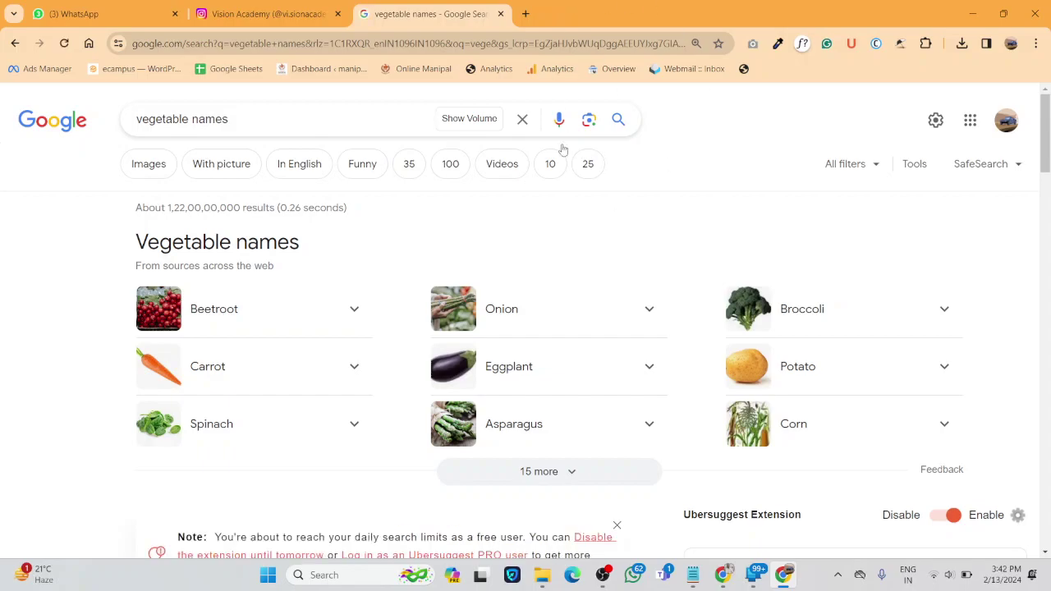
# - Find the Ubersuggest related keywords table beside the search results and highlight the search volume of "vegetable names"
pyautogui.scroll(-4, 635, 329)
pyautogui.scroll(-3, 637, 330)
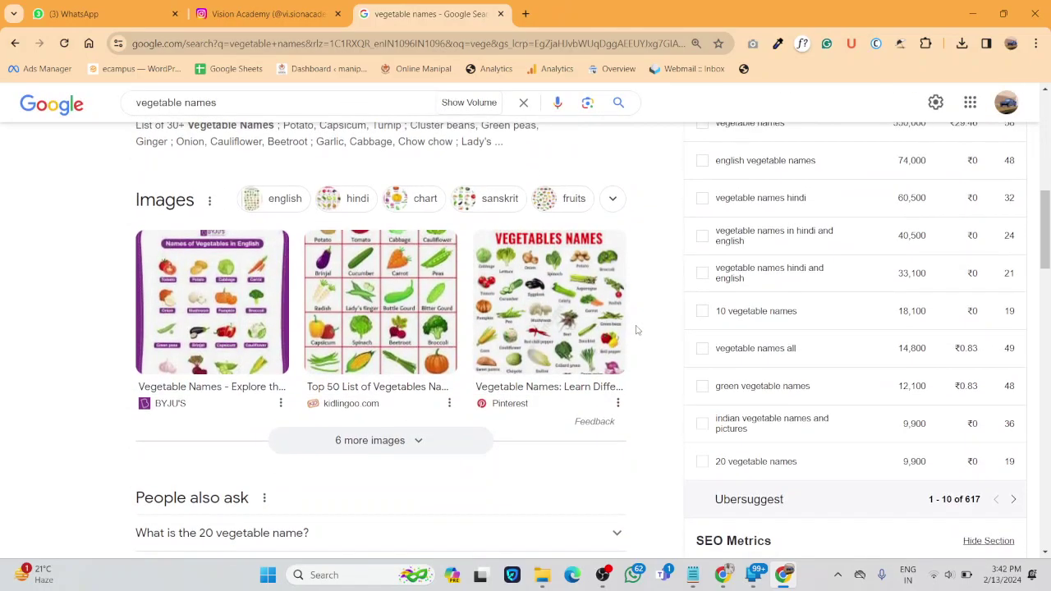
pyautogui.scroll(2, 867, 254)
pyautogui.scroll(5, 867, 254)
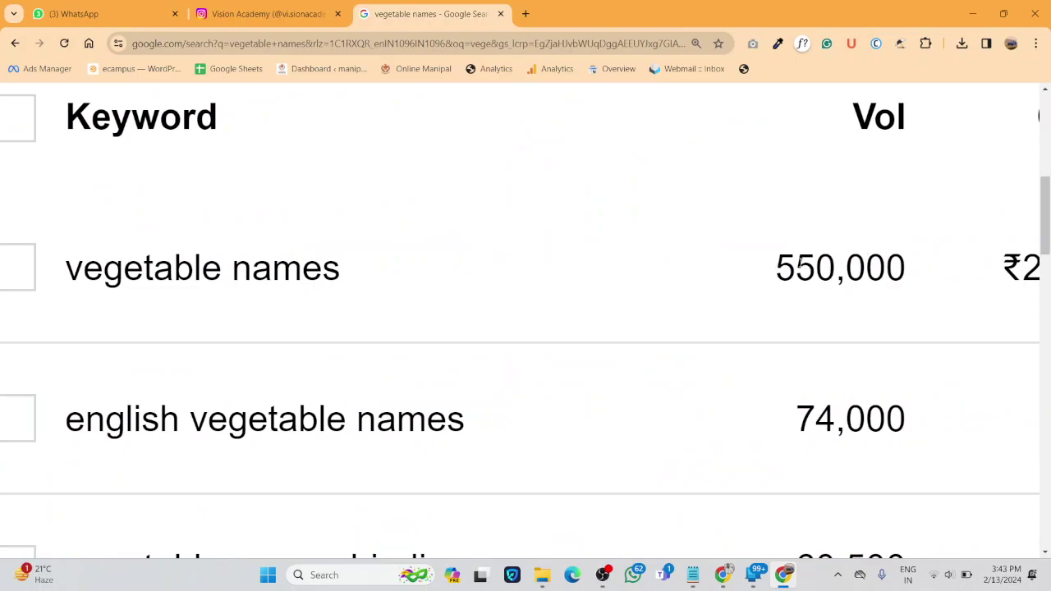
pyautogui.doubleClick(809, 264)
pyautogui.scroll(-3, 807, 264)
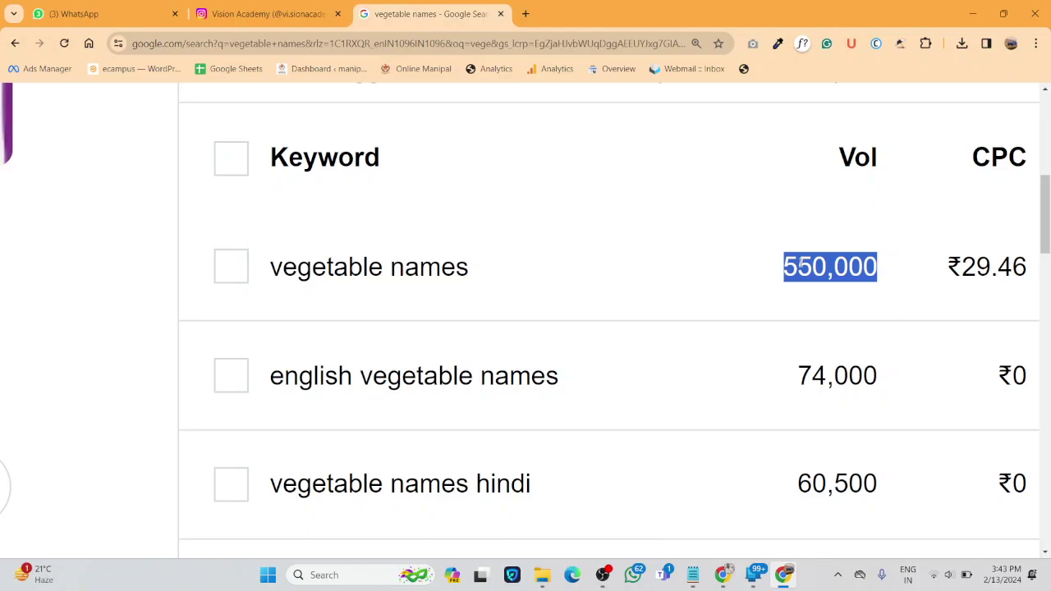
# - Return to the Ubersuggest keyword ideas for "what is seo" and inspect the SD and Updated columns and the Update Metrics note
pyautogui.hotkey('ctrl', '-')
pyautogui.hotkey('ctrl', '-')
pyautogui.hotkey('ctrl', '-')
pyautogui.hotkey('ctrl', '-')
pyautogui.hotkey('ctrl', '-')
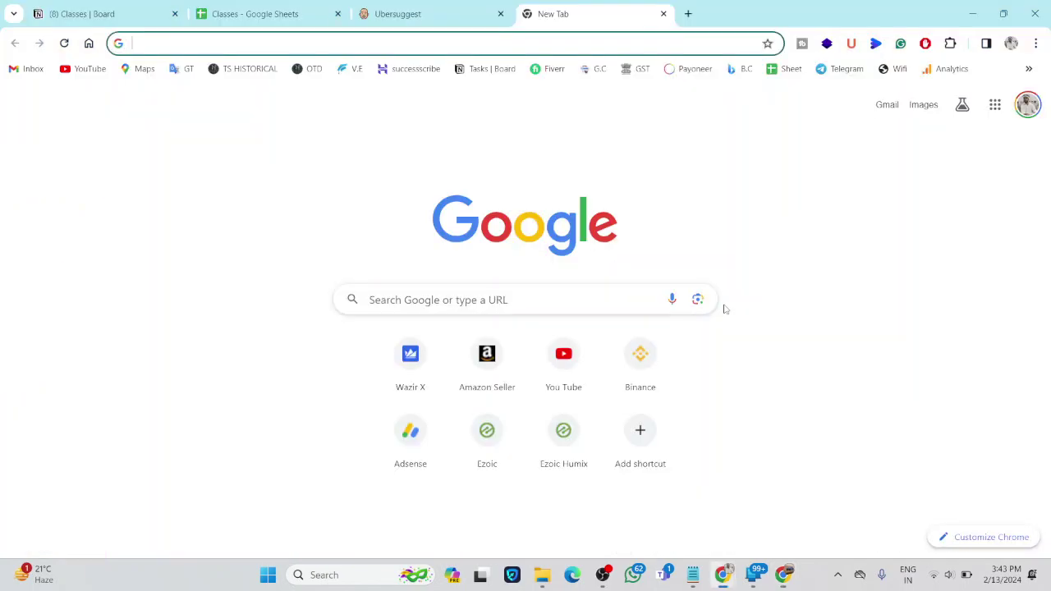
pyautogui.click(479, 6)
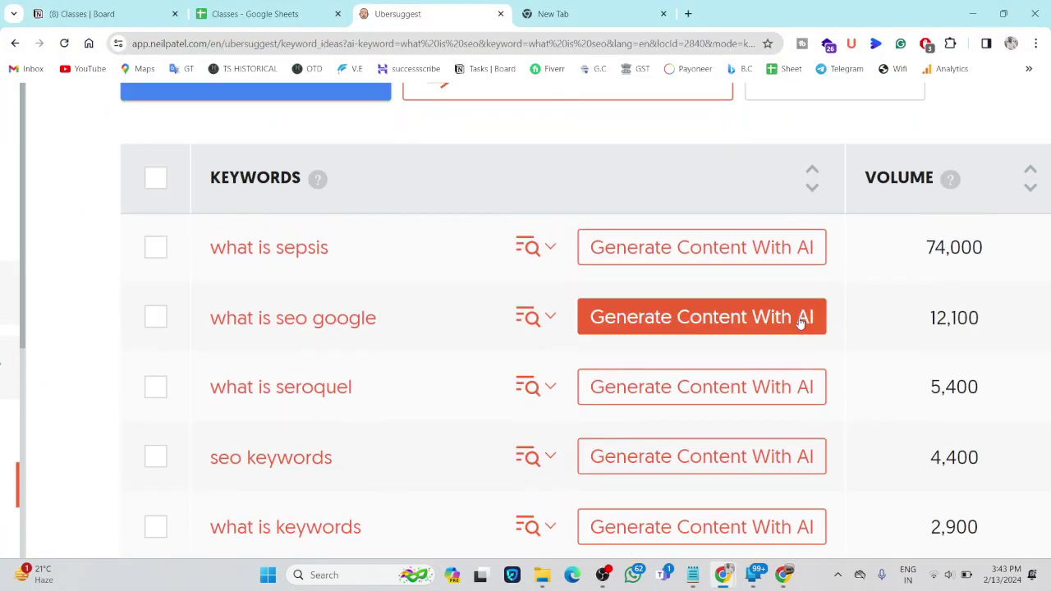
pyautogui.hotkey('ctrl', '-')
pyautogui.hotkey('ctrl', '-')
pyautogui.hotkey('ctrl', '-')
pyautogui.hotkey('ctrl', '-')
pyautogui.hotkey('ctrl', '-')
pyautogui.hotkey('ctrl', '+')
pyautogui.hotkey('ctrl', '+')
pyautogui.hotkey('ctrl', '+')
pyautogui.hotkey('ctrl', '+')
pyautogui.hotkey('ctrl', '+')
pyautogui.hotkey('ctrl', '+')
pyautogui.hotkey('ctrl', '+')
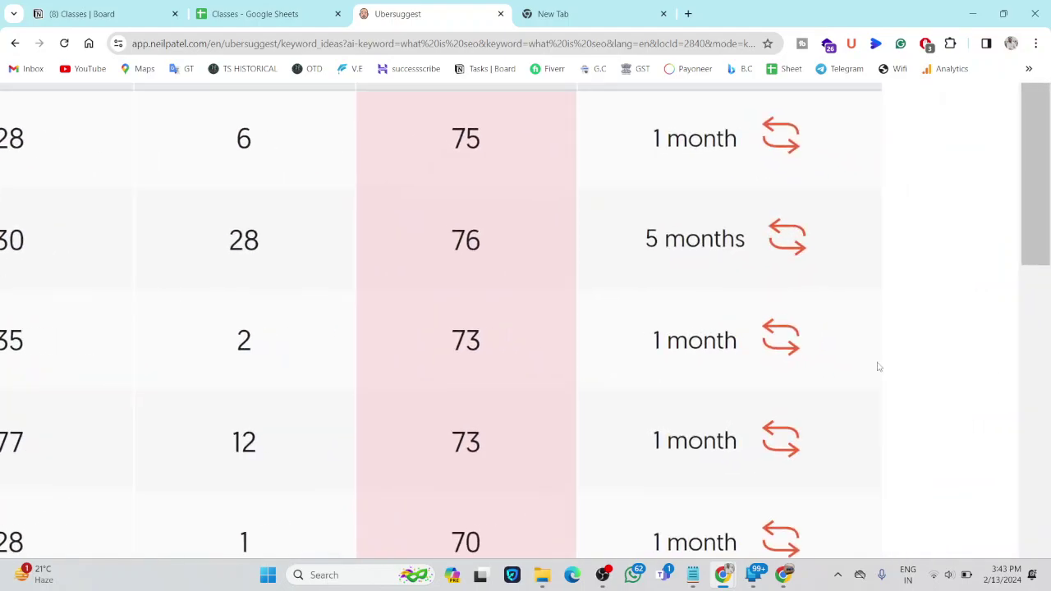
pyautogui.click(790, 334)
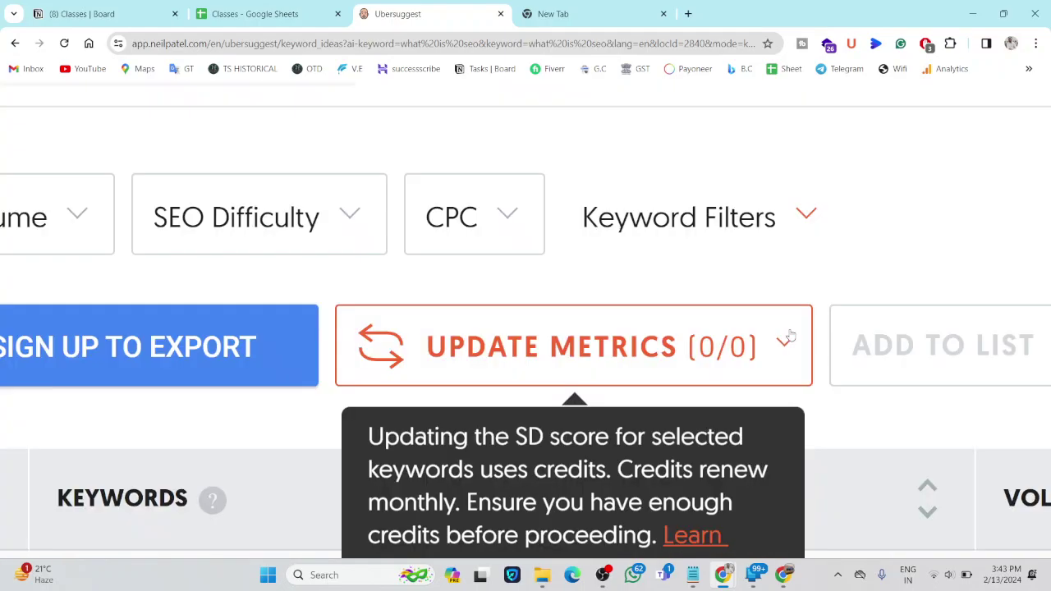
# - Examine the volume, CPC, PD and SD values of "what is seo" in the enlarged keyword ideas table
pyautogui.hotkey('ctrl', '-')
pyautogui.hotkey('ctrl', '-')
pyautogui.hotkey('ctrl', '-')
pyautogui.hotkey('ctrl', '-')
pyautogui.hotkey('ctrl', '-')
pyautogui.hotkey('ctrl', '-')
pyautogui.scroll(3, 790, 334)
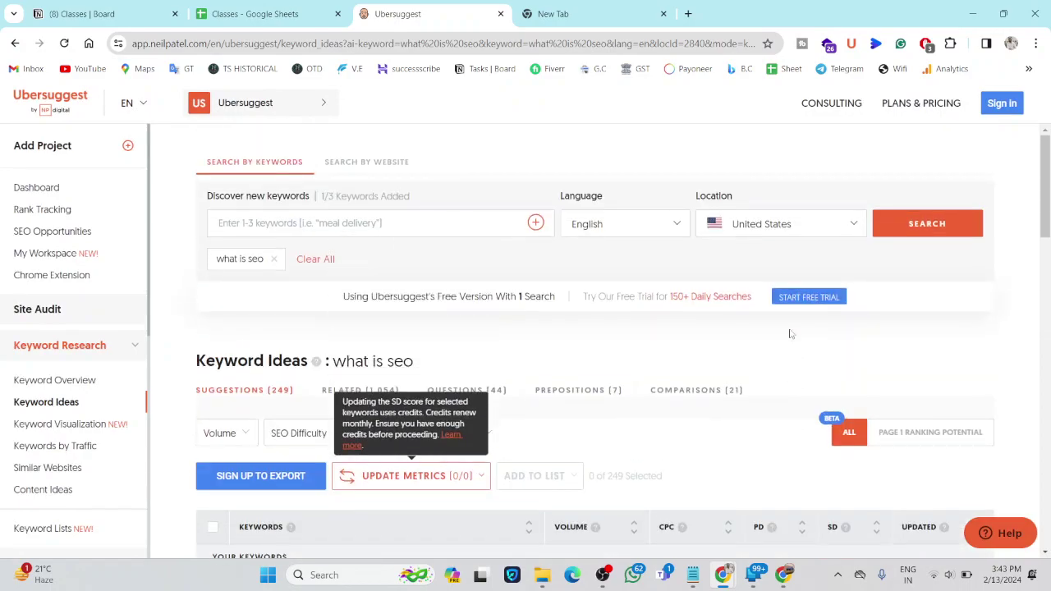
pyautogui.scroll(-2, 790, 335)
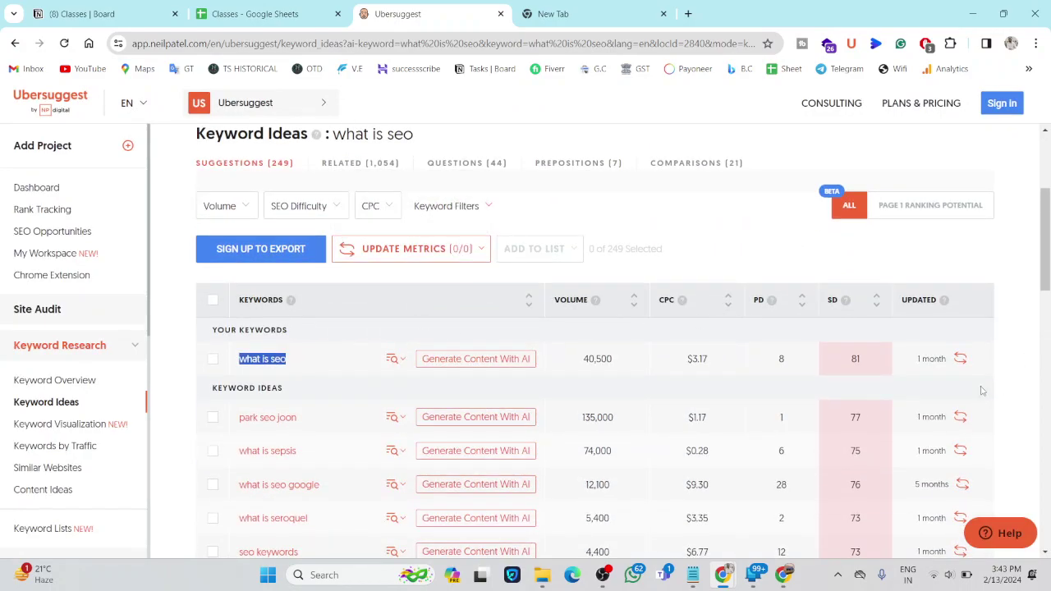
pyautogui.hotkey('ctrl', '+')
pyautogui.hotkey('ctrl', '+')
pyautogui.hotkey('ctrl', '+')
pyautogui.hotkey('ctrl', '+')
pyautogui.hotkey('ctrl', '+')
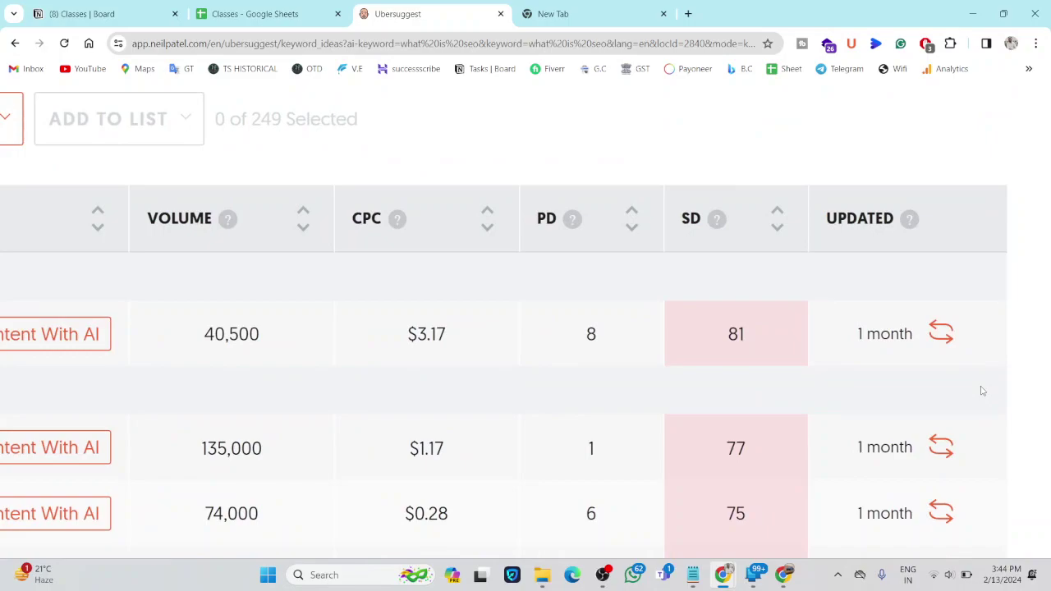
# - Go back to the "vegetable names" search results and highlight that keyword's row in the related keywords table
pyautogui.hotkey('alt', 'Tab')
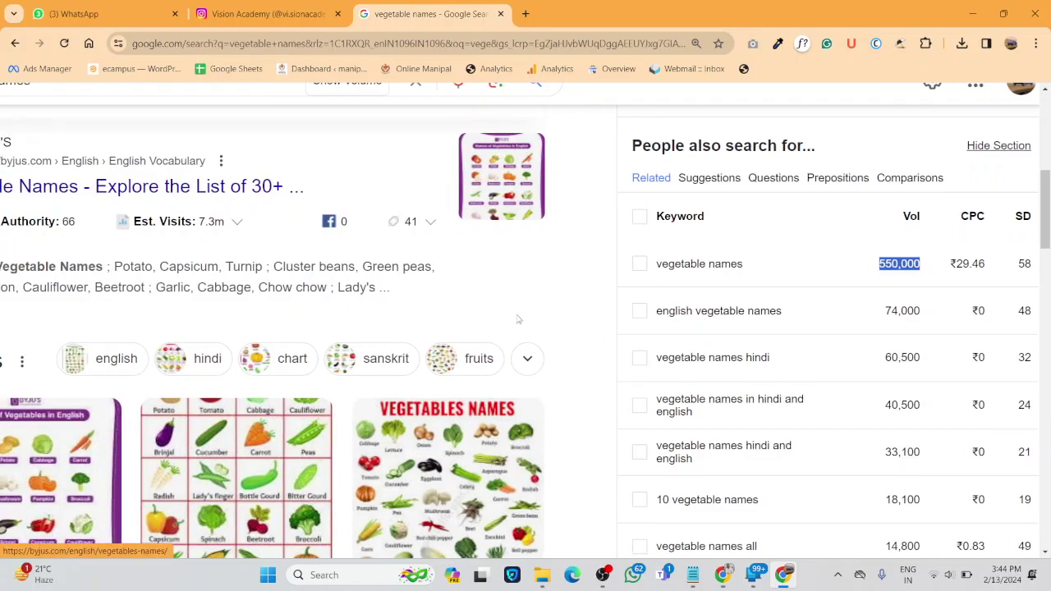
pyautogui.moveTo(709, 264); pyautogui.dragTo(910, 279)
pyautogui.click(910, 280)
pyautogui.scroll(4, 909, 282)
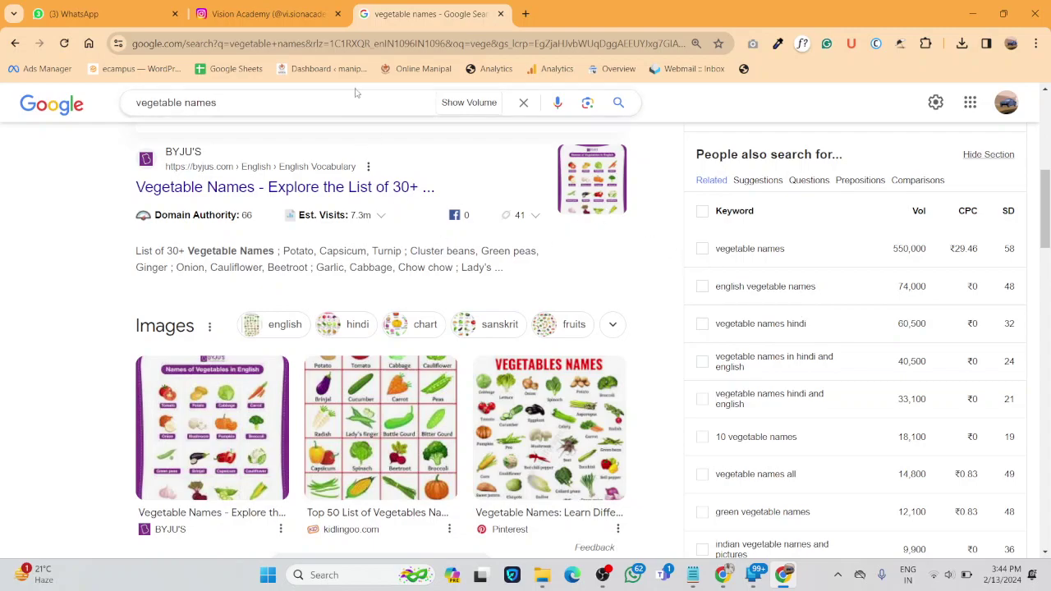
# - Compare the Domain Authority and estimated visits of the BYJU'S, GeeksforGeeks, KIDLingoo and Vedantu search results
pyautogui.scroll(5, 257, 156)
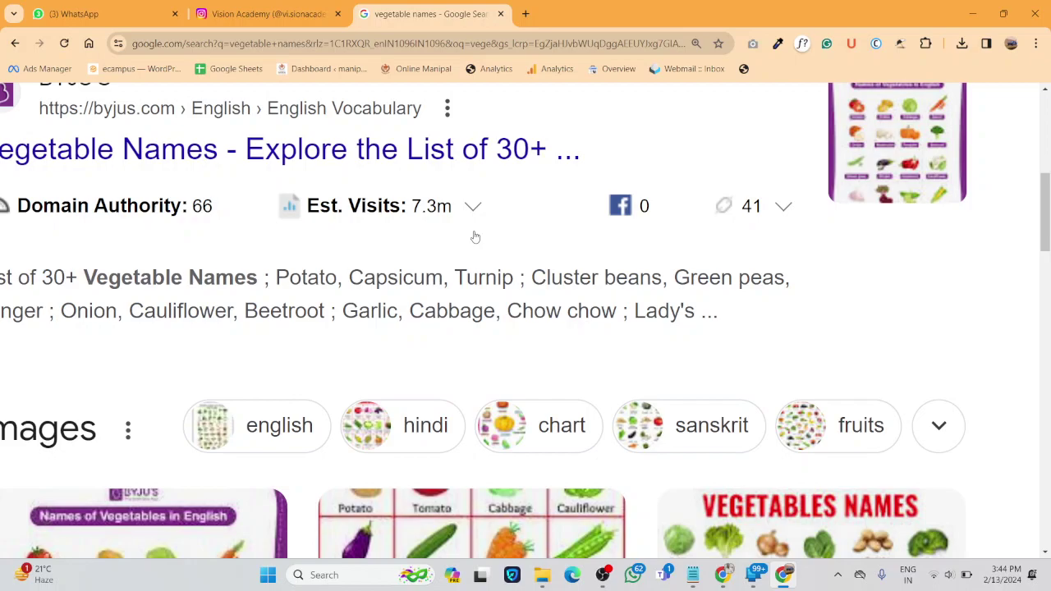
pyautogui.scroll(-10, 475, 236)
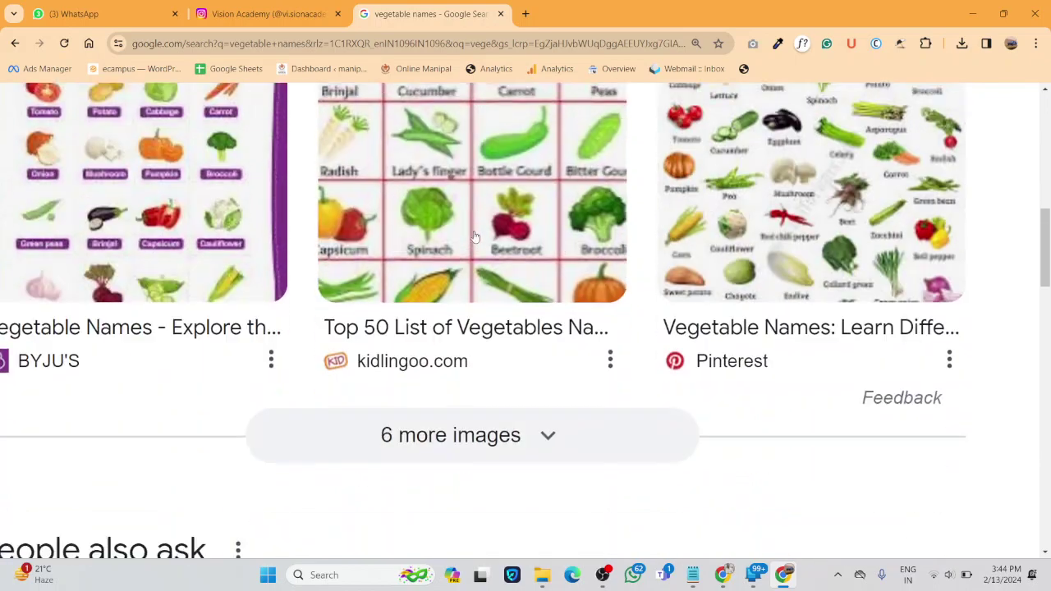
pyautogui.scroll(-5, 475, 236)
pyautogui.scroll(-3, 451, 271)
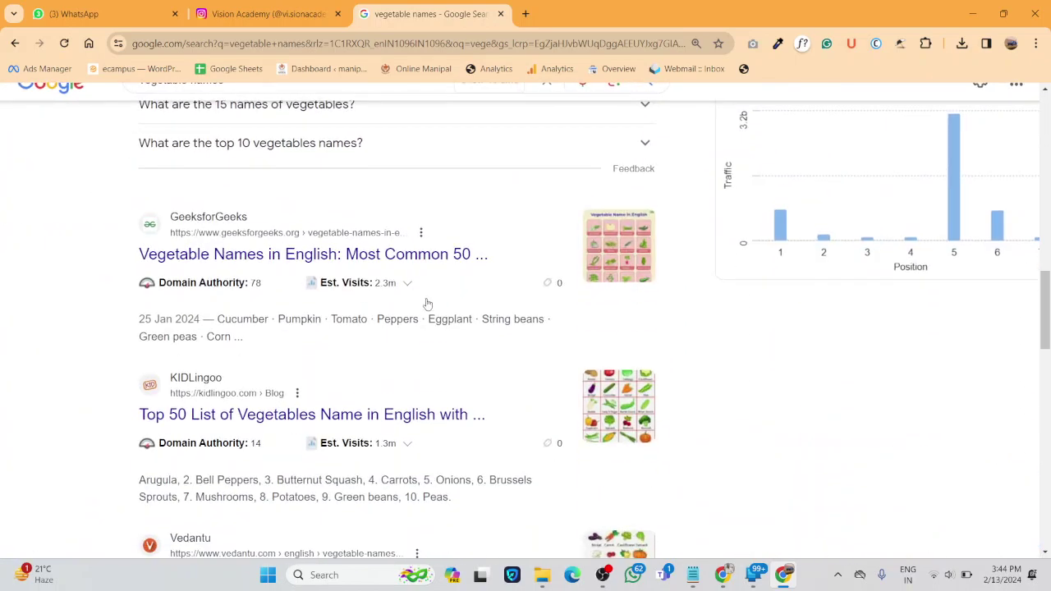
pyautogui.scroll(4, 427, 304)
pyautogui.hscroll(-1, 427, 305)
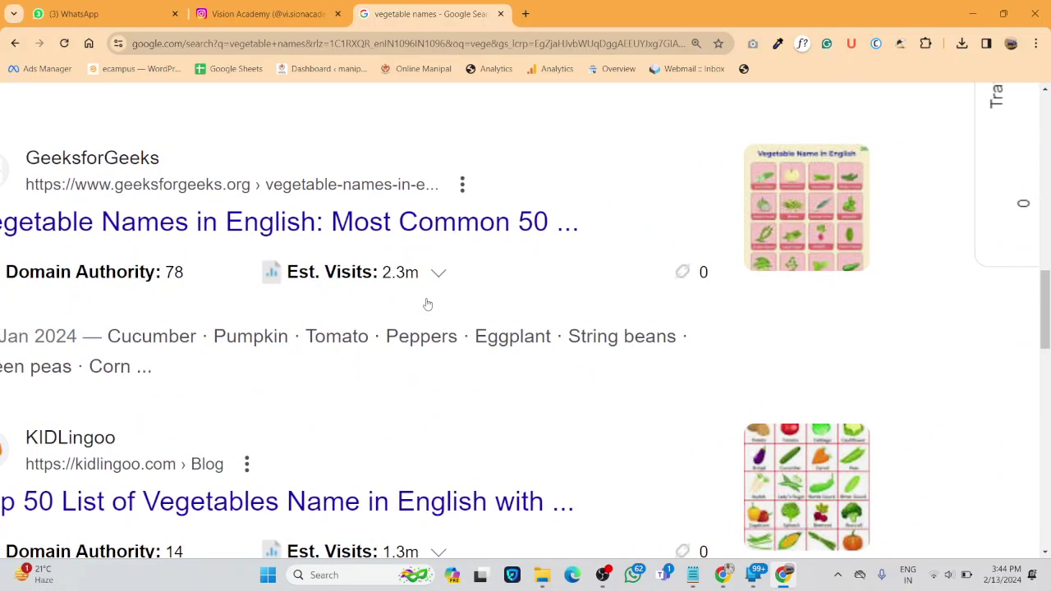
pyautogui.scroll(-3, 427, 304)
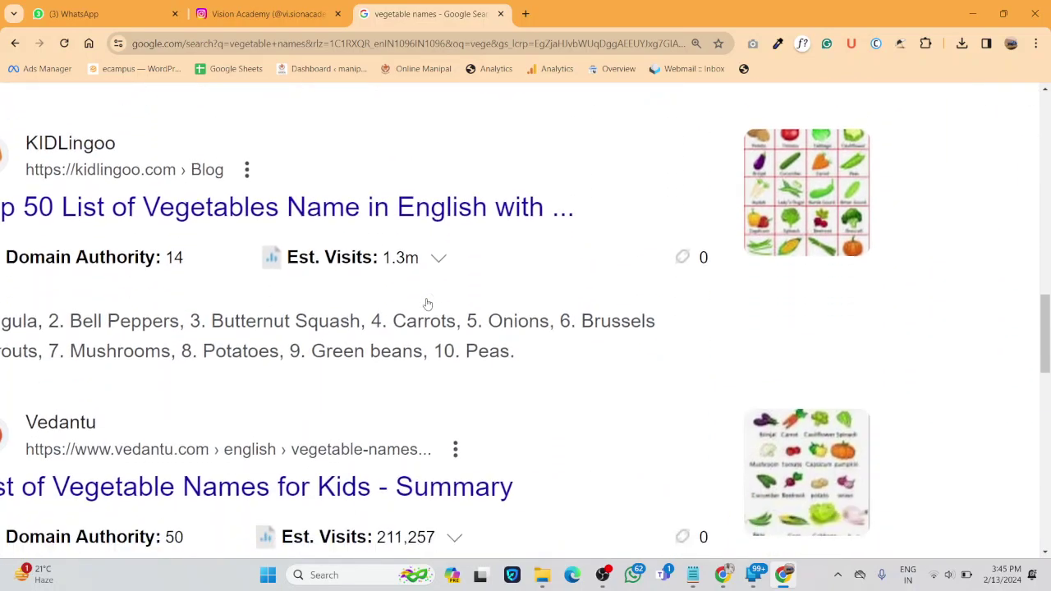
pyautogui.scroll(8, 427, 304)
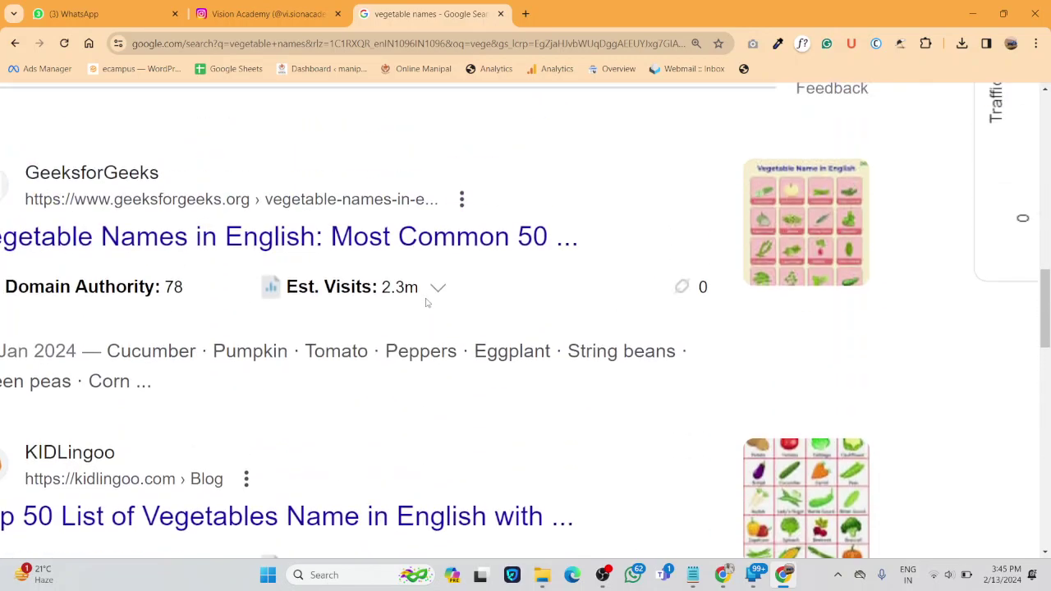
pyautogui.scroll(1, 428, 304)
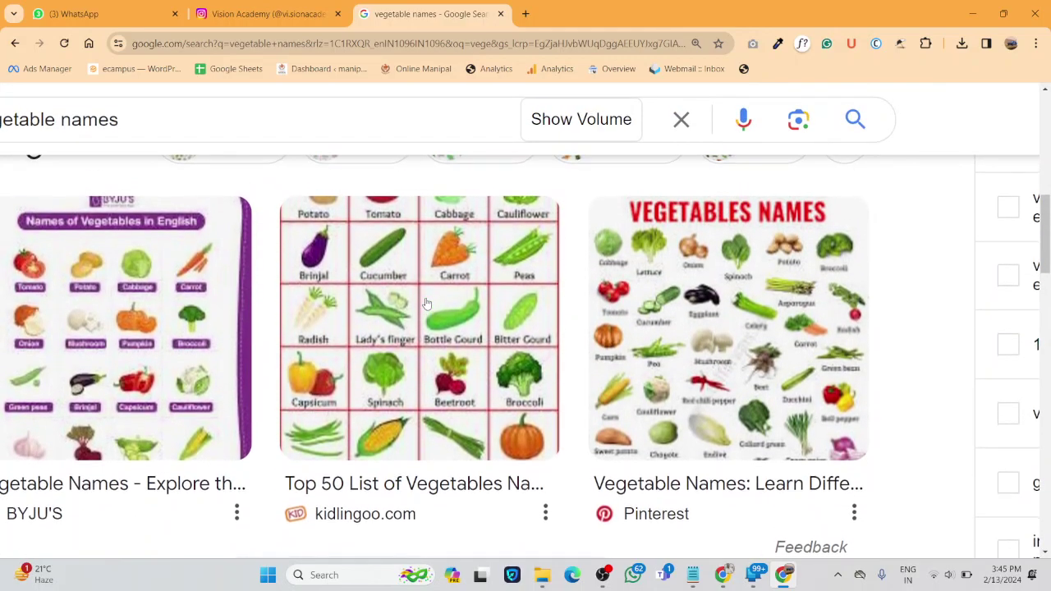
pyautogui.scroll(-3, 427, 305)
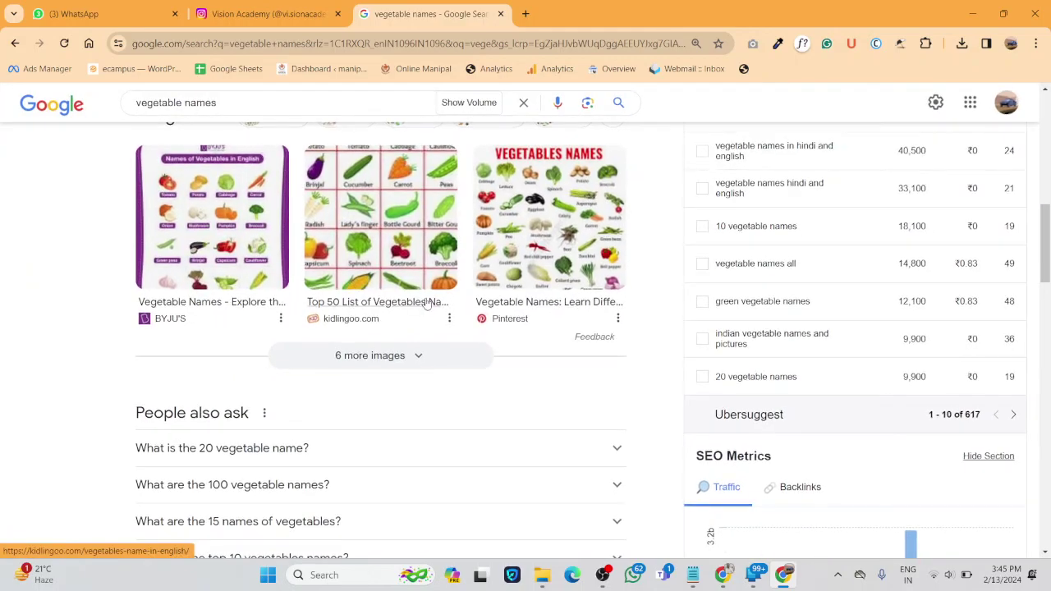
pyautogui.scroll(2, 768, 296)
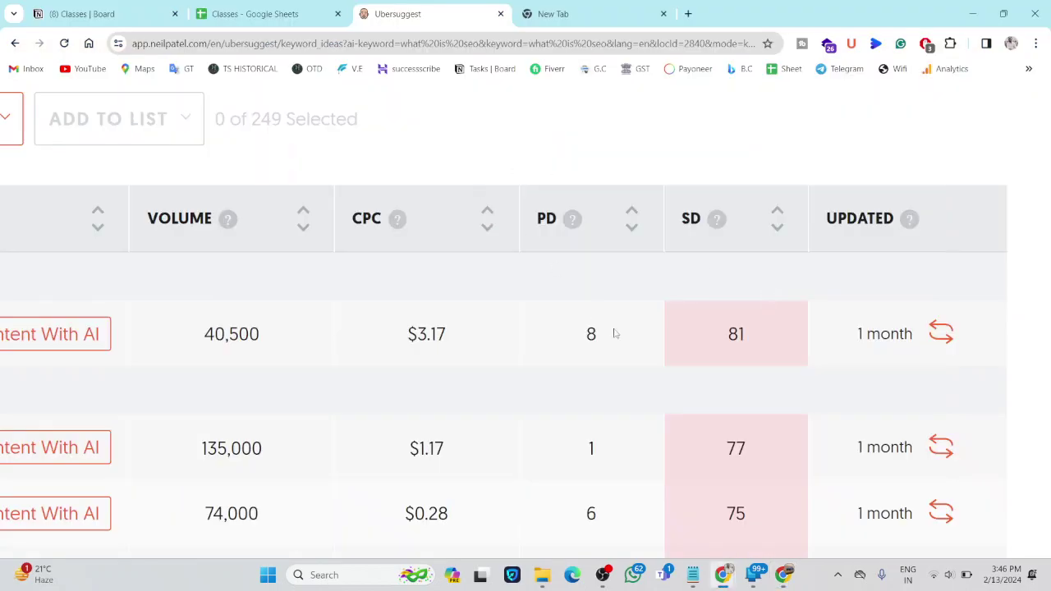
# - Leave the Ubersuggest keyword table and review the related keywords for "vegetable names" beside the Google results
pyautogui.hotkey('ctrl', '0')
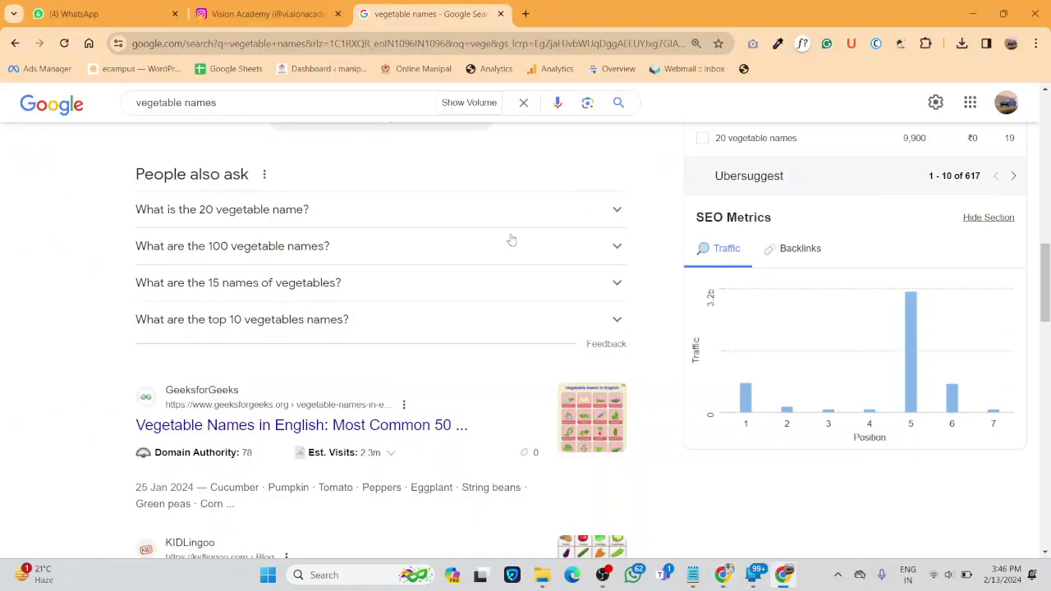
pyautogui.scroll(10, 510, 238)
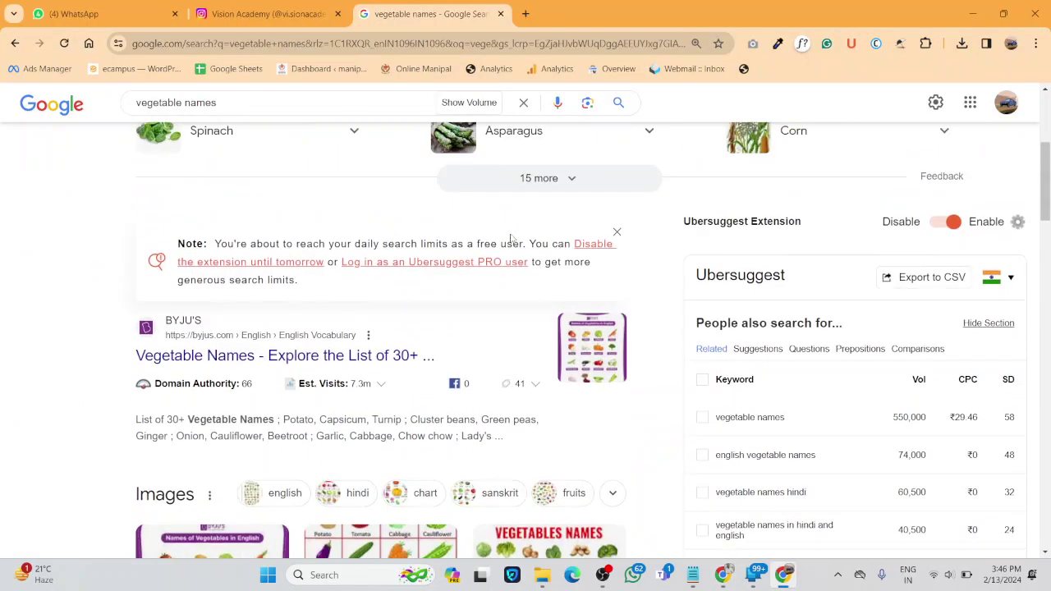
pyautogui.scroll(-5, 510, 238)
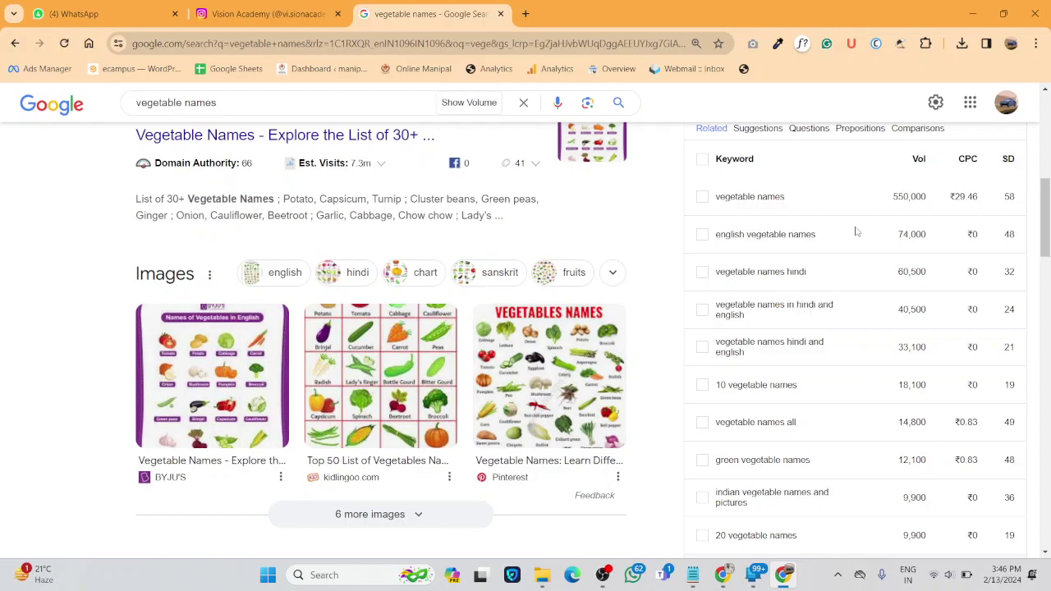
pyautogui.scroll(2, 856, 232)
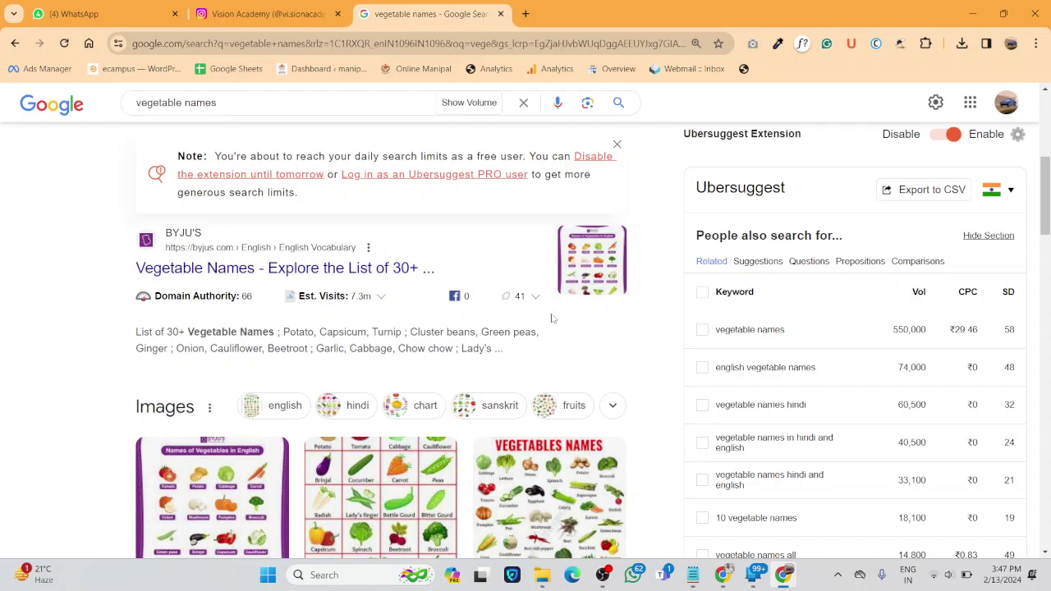
# - Highlight "vegetable names", "english vegetable names" and part of "vegetable names hindi" while comparing their volumes and SD scores in the enlarged table
pyautogui.tripleClick(756, 330)
pyautogui.scroll(-1, 755, 329)
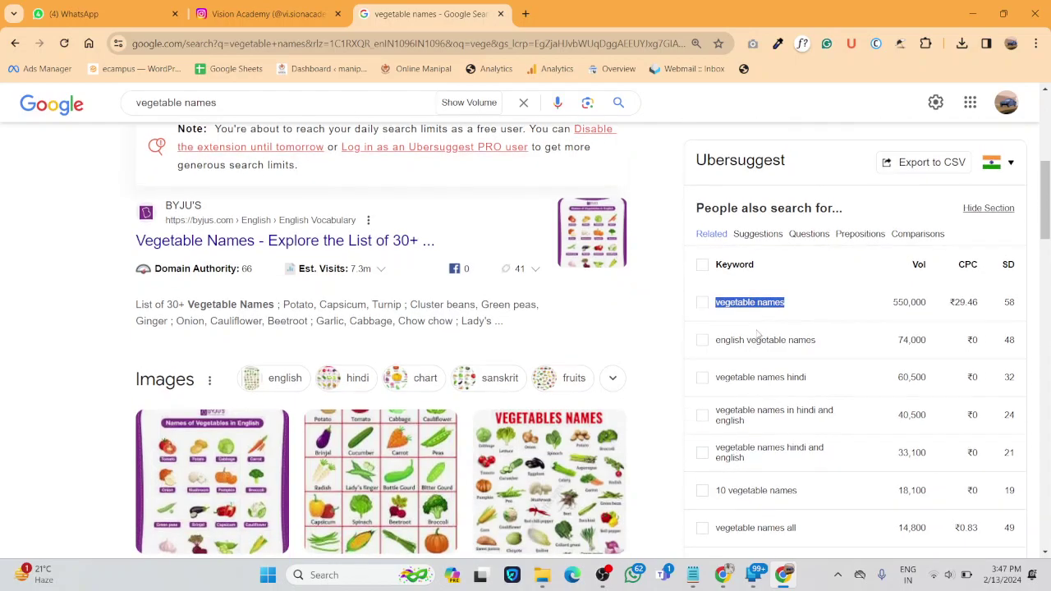
pyautogui.scroll(4, 758, 332)
pyautogui.scroll(-2, 758, 332)
pyautogui.hscroll(3, 758, 332)
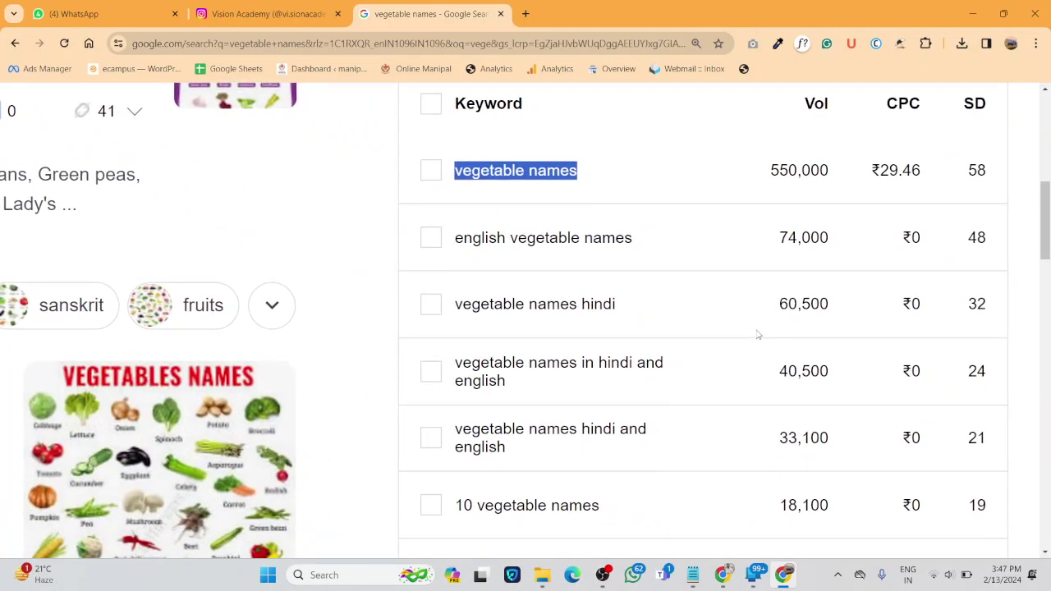
pyautogui.tripleClick(612, 239)
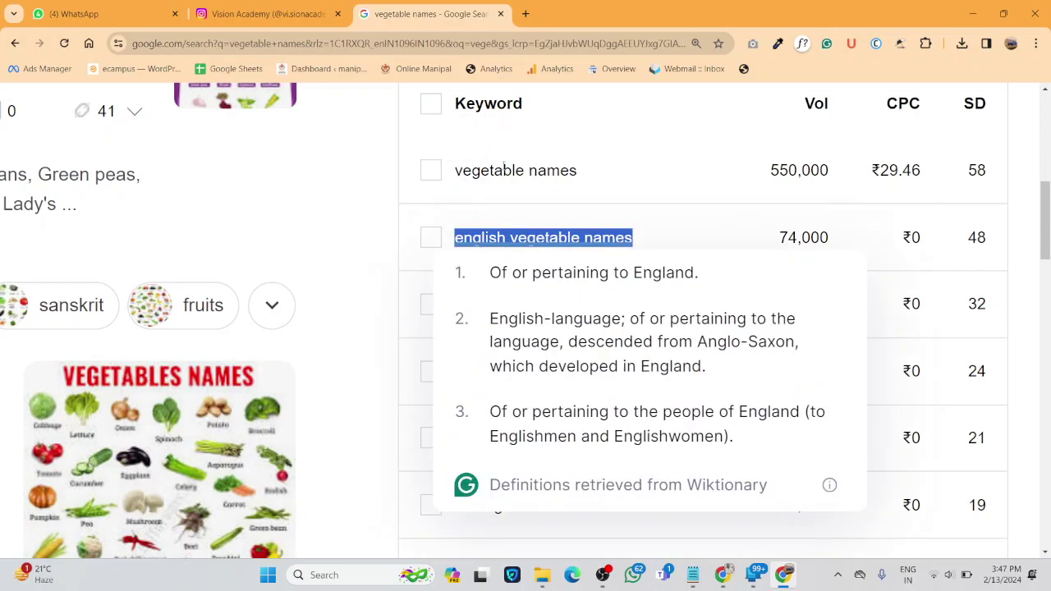
pyautogui.click(588, 163)
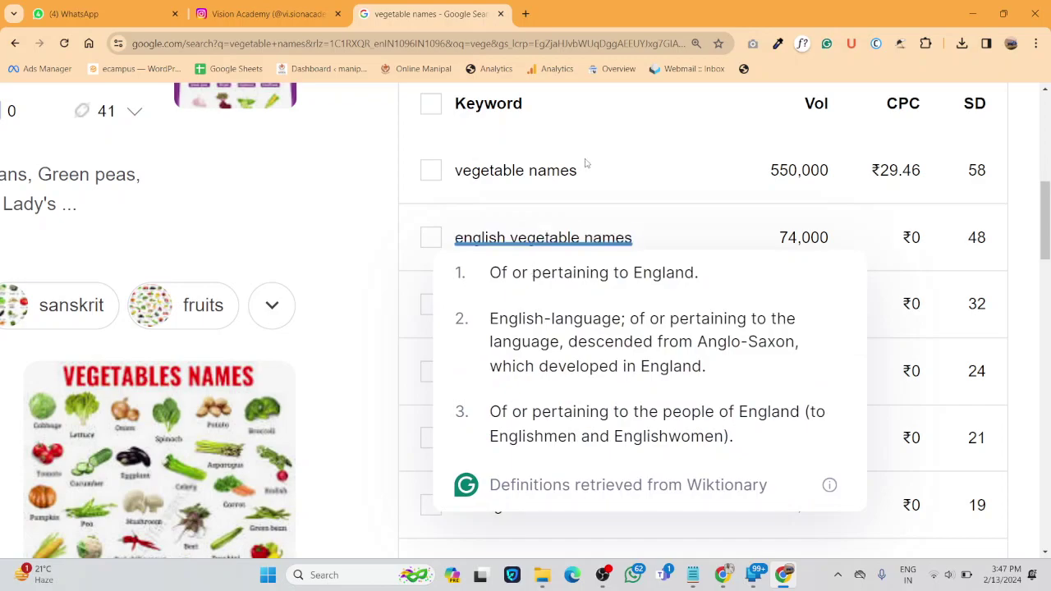
pyautogui.doubleClick(539, 304)
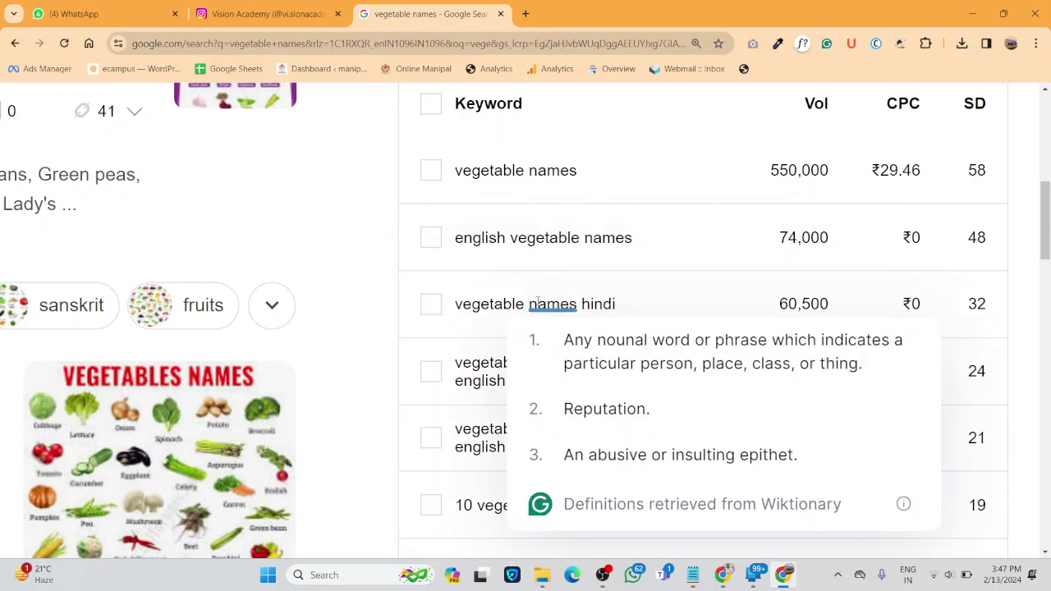
# - Compare the volumes and SD scores of the related keywords from "vegetable names in hindi and english" through "20 vegetable names"
pyautogui.doubleClick(484, 362)
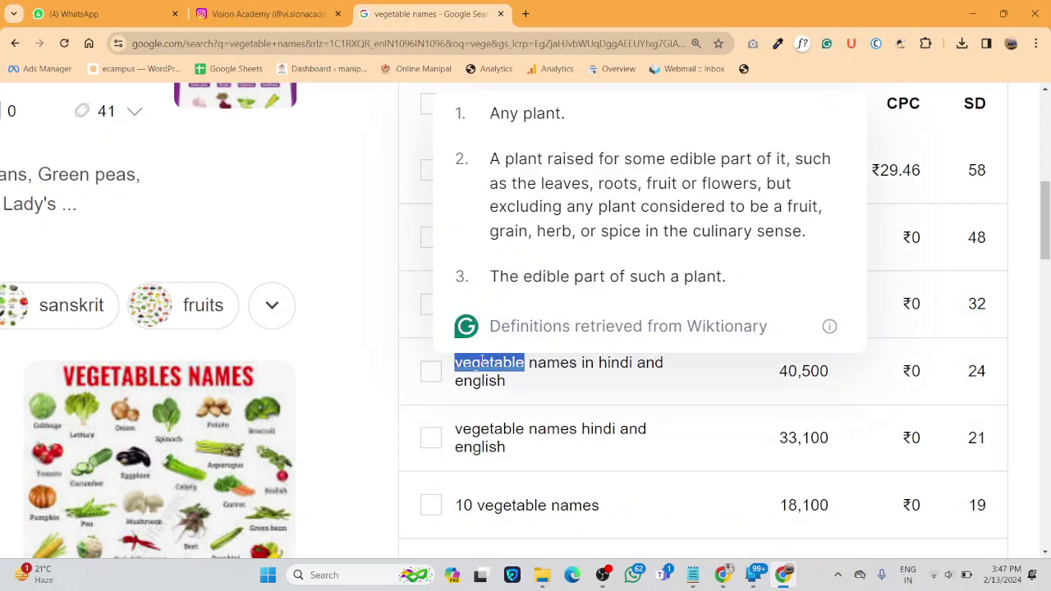
pyautogui.scroll(-1, 570, 424)
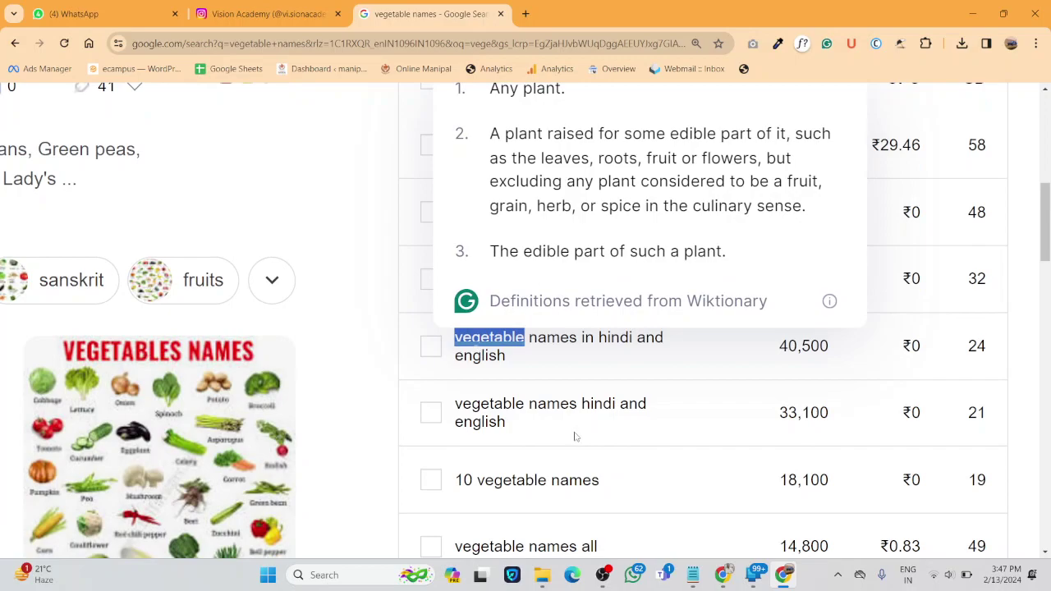
pyautogui.scroll(-1, 575, 437)
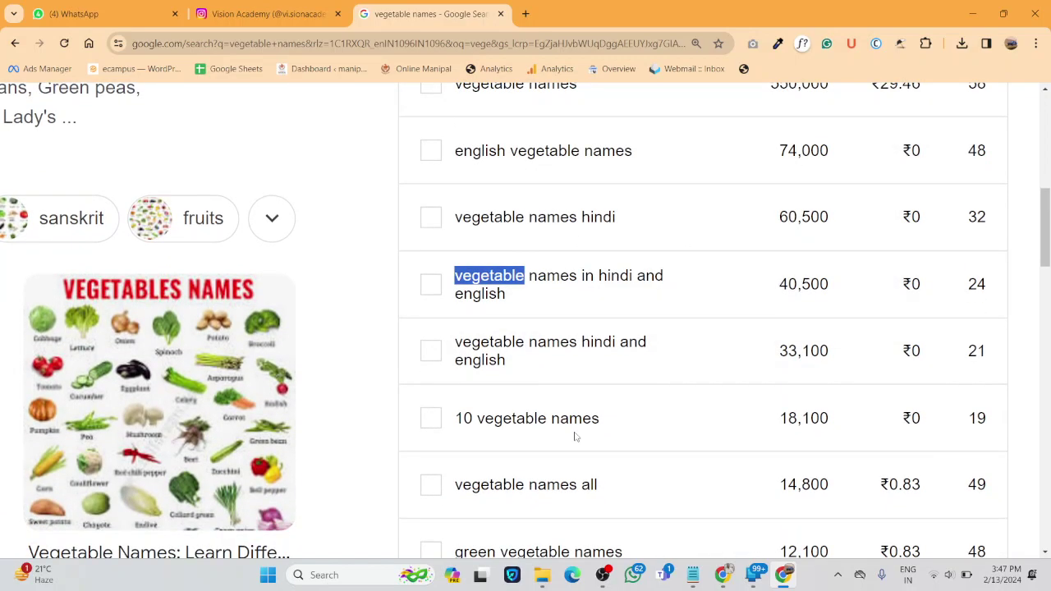
pyautogui.scroll(-4, 575, 437)
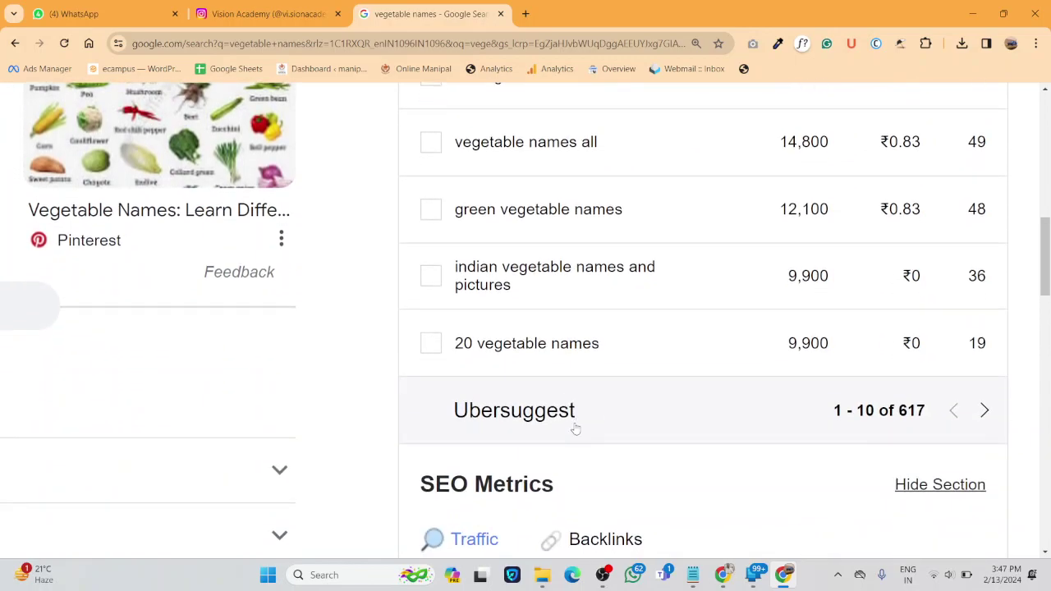
pyautogui.scroll(1, 576, 429)
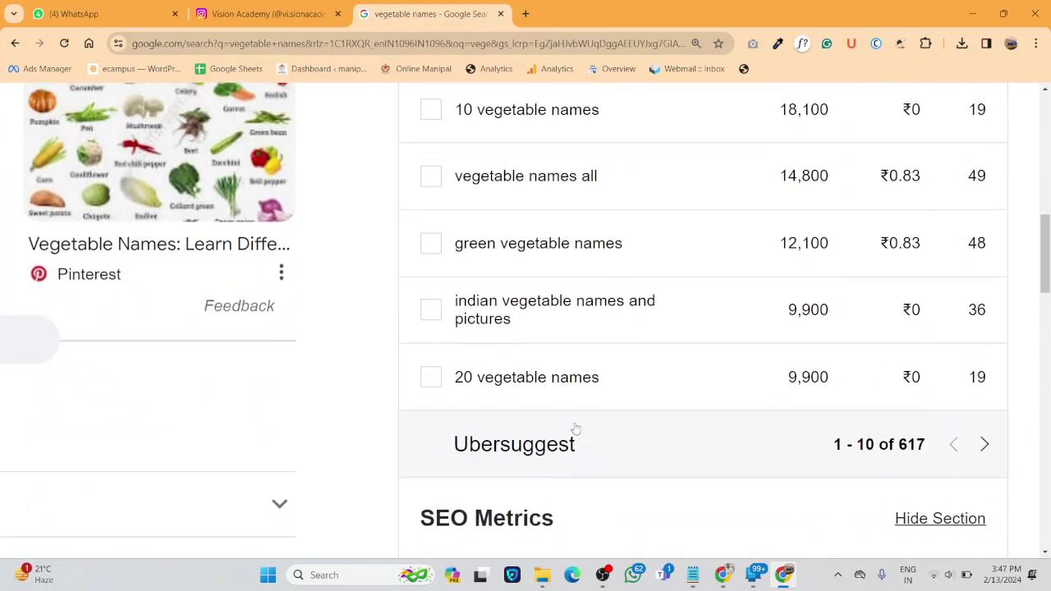
pyautogui.moveTo(810, 379); pyautogui.dragTo(802, 208)
pyautogui.scroll(2, 803, 208)
pyautogui.click(802, 205)
pyautogui.scroll(2, 803, 206)
pyautogui.scroll(2, 803, 205)
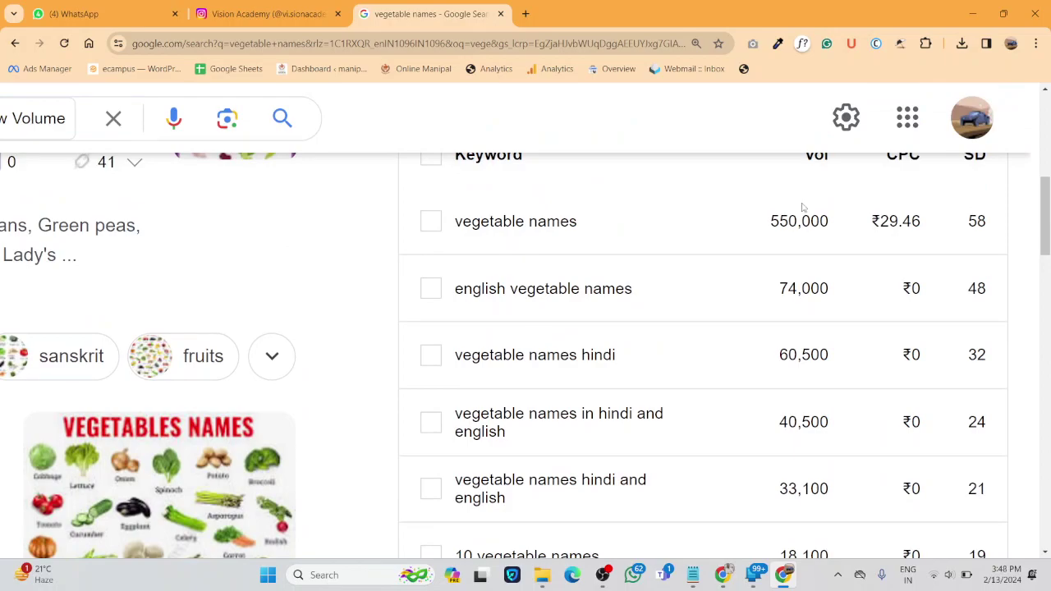
# - Restore the normal page zoom and review the "vegetable names" Google results beside the Ubersuggest keyword table
pyautogui.hotkey('ctrl', '0')
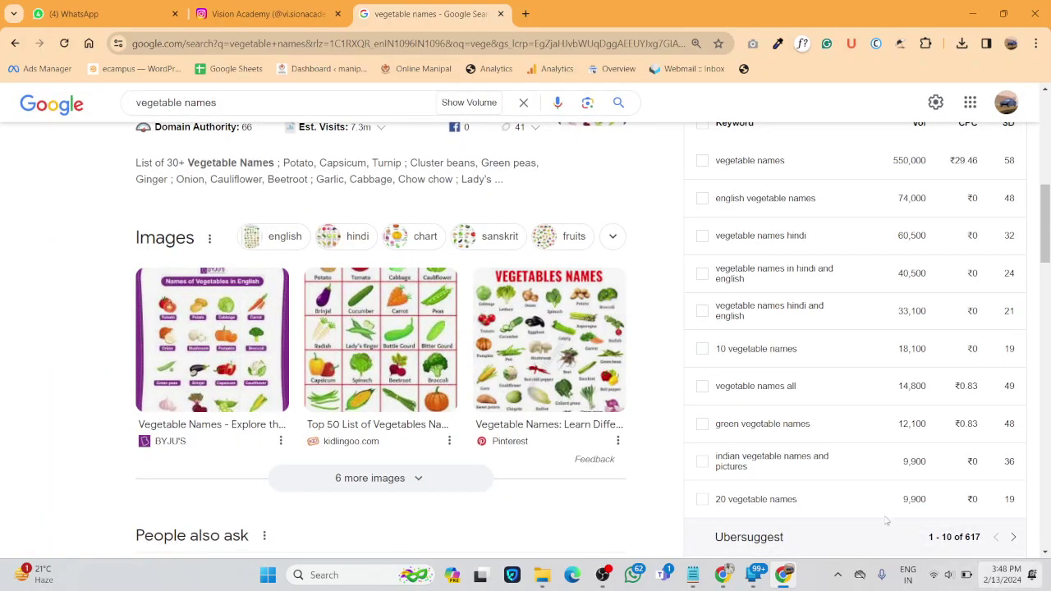
pyautogui.scroll(7, 775, 403)
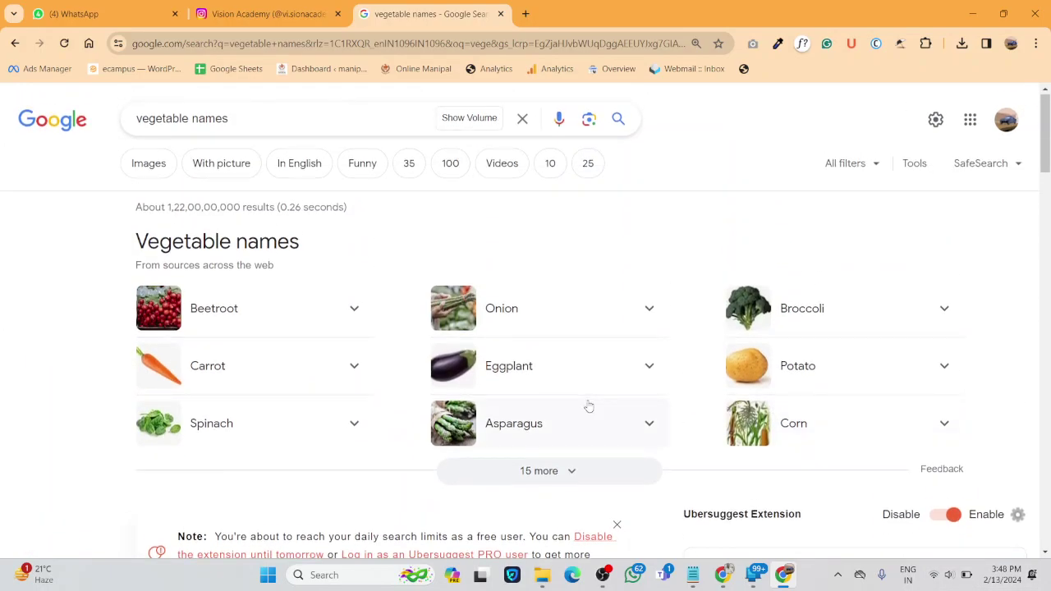
pyautogui.scroll(-10, 589, 406)
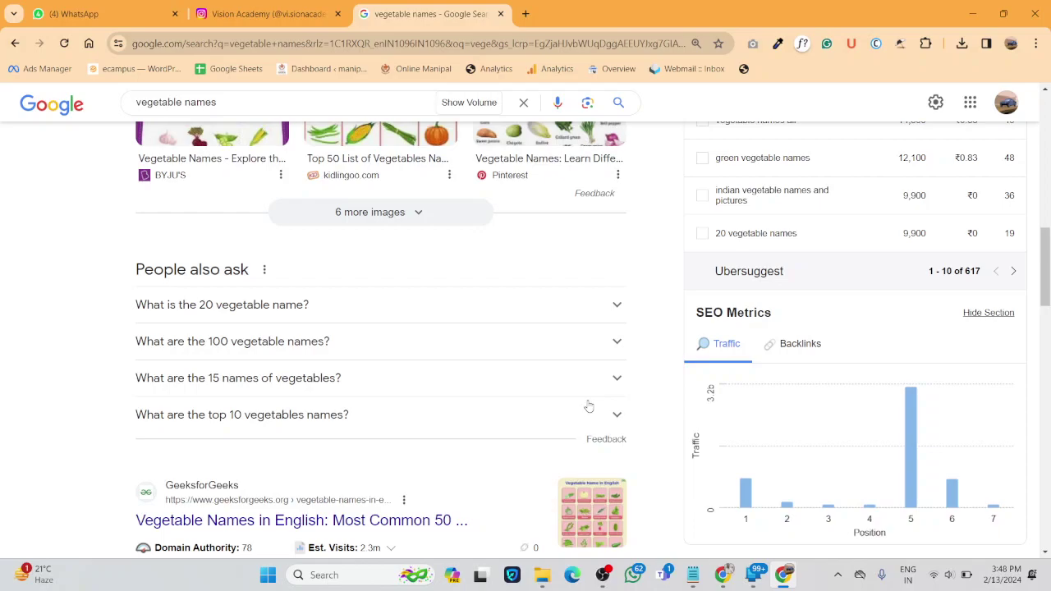
pyautogui.scroll(10, 589, 406)
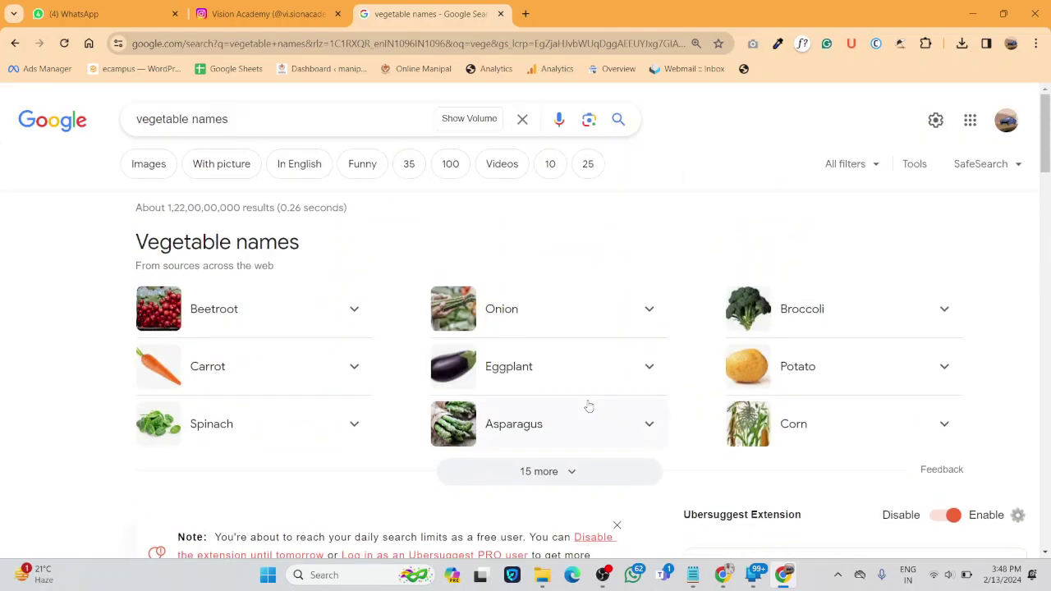
pyautogui.scroll(-4, 809, 523)
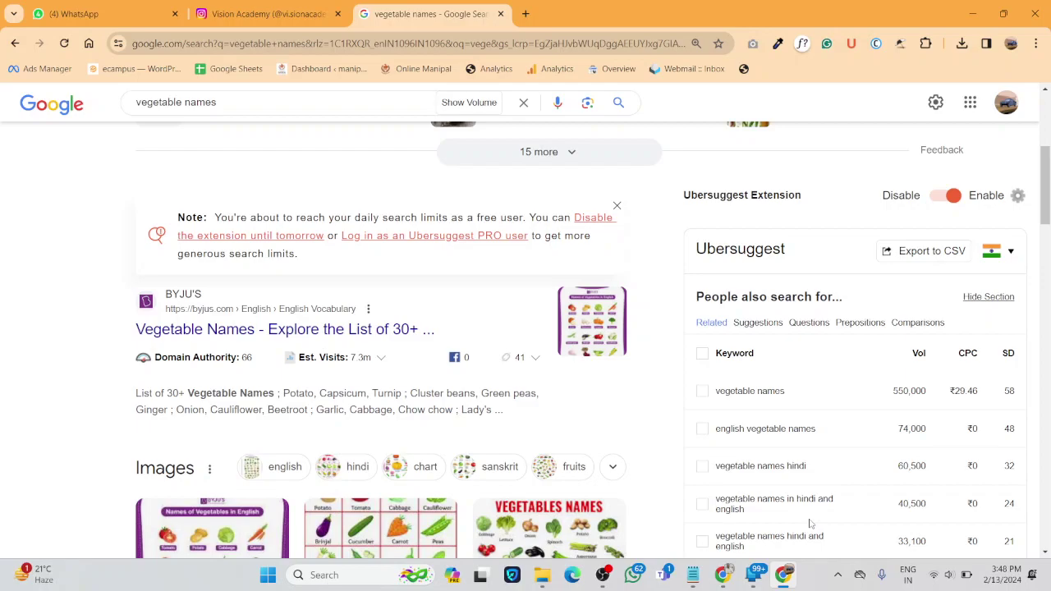
# - Copy the related keyword "english vegetable names", search Google for it in a new tab and look over the results
pyautogui.scroll(5, 808, 440)
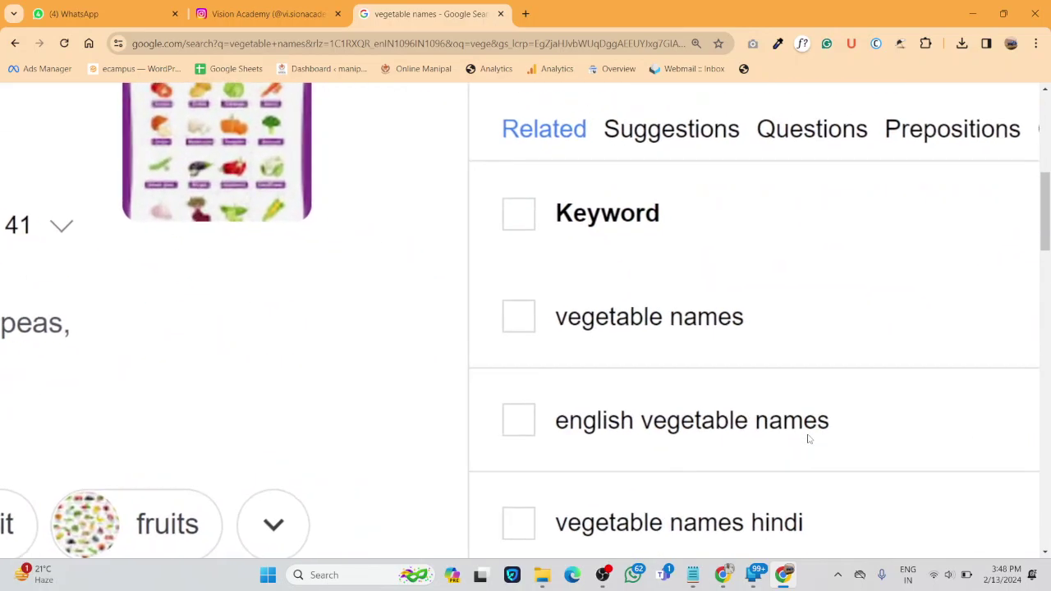
pyautogui.tripleClick(808, 439)
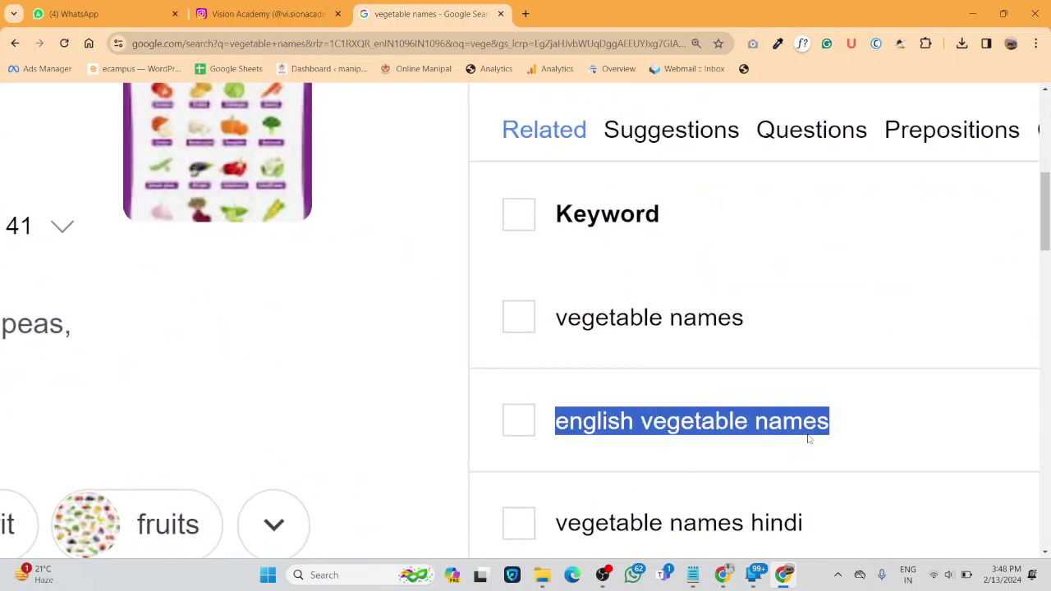
pyautogui.hotkey('ctrl', 'c')
pyautogui.hotkey('ctrl', 't')
pyautogui.hotkey('ctrl', 'v')
pyautogui.press('Return')
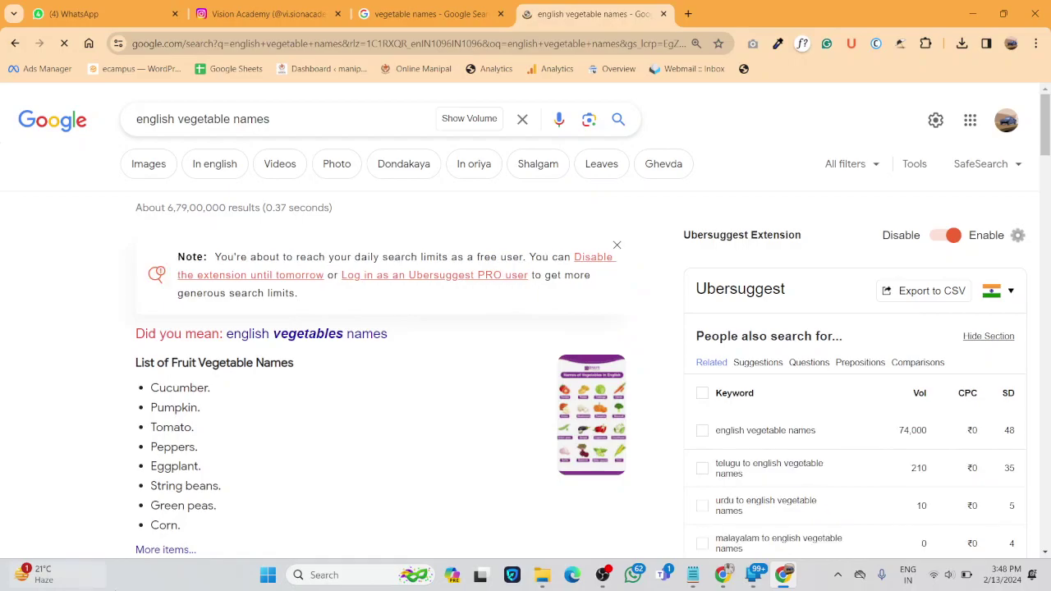
pyautogui.scroll(-3, 188, 523)
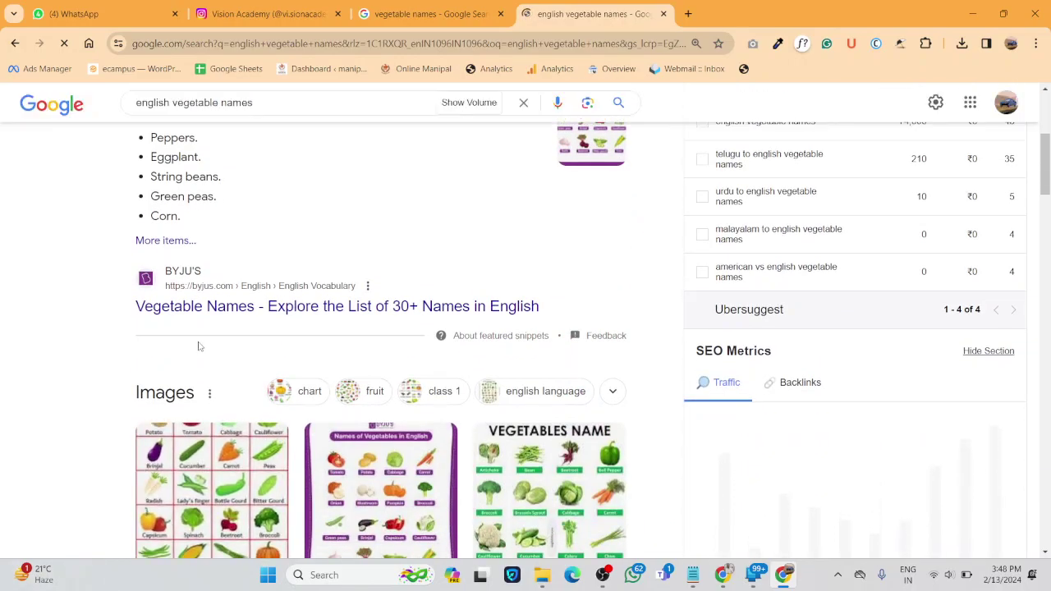
pyautogui.scroll(3, 200, 344)
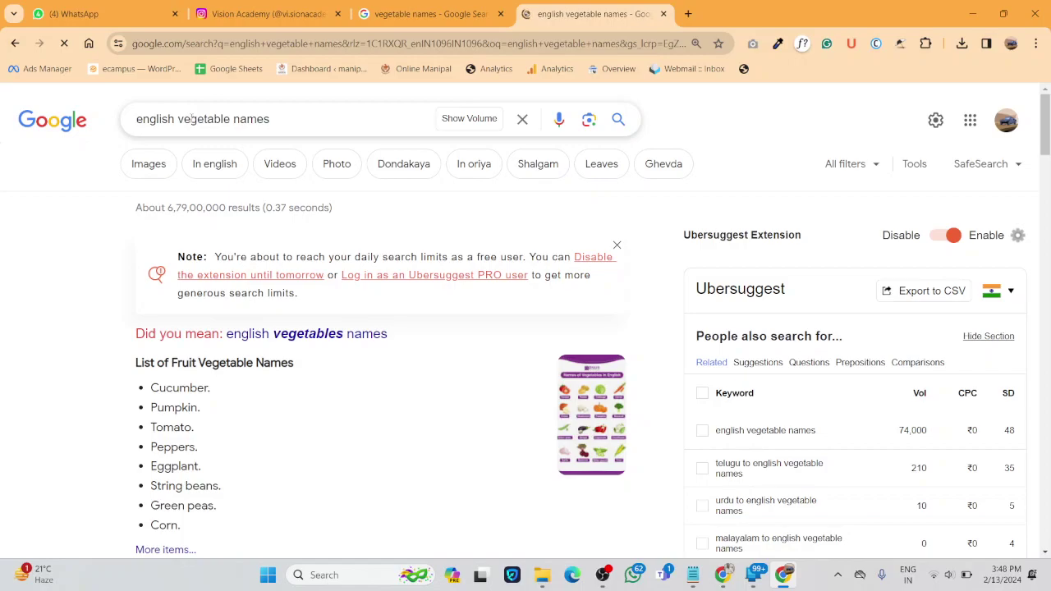
# - Return to the "vegetable names" search results and restore the normal page zoom
pyautogui.click(291, 7)
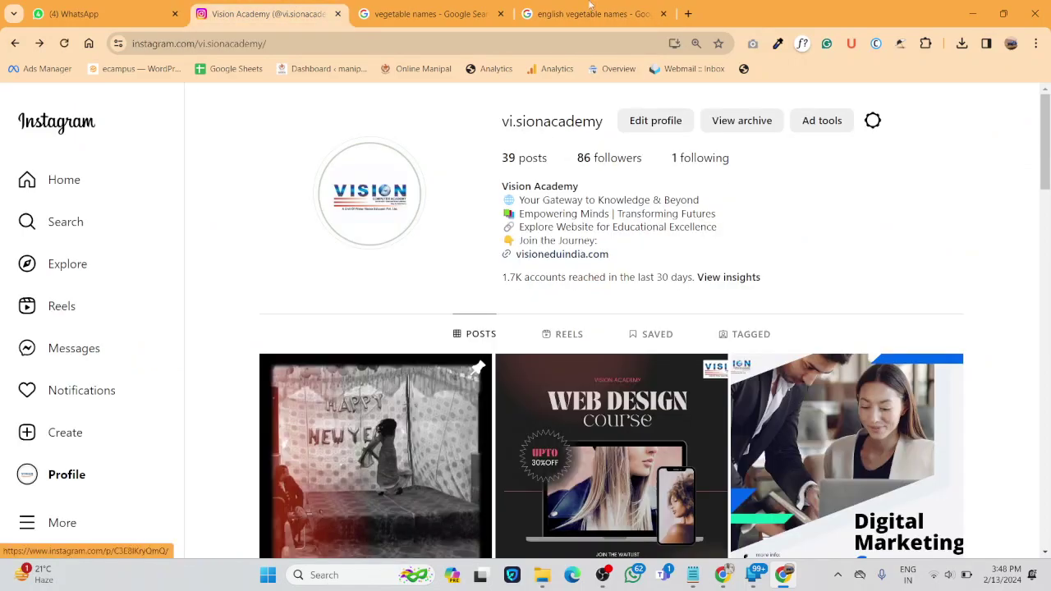
pyautogui.click(394, 9)
pyautogui.hotkey('ctrl', '0')
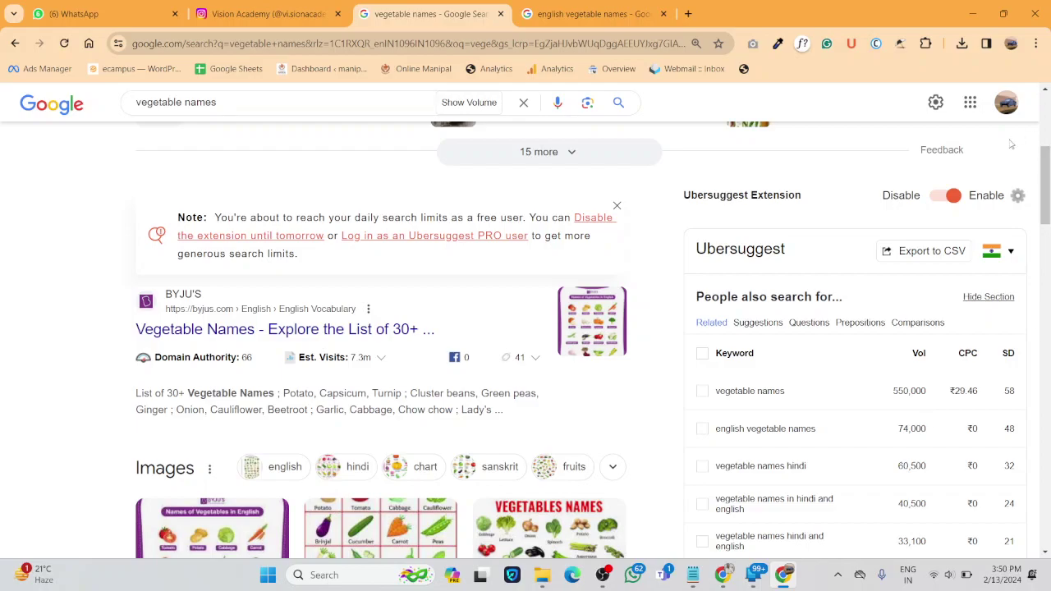
# - Switch to the Hindiish browser profile, open its WordPress dashboard bookmark and the hindiish.com home page, and browse the latest articles
pyautogui.click(1014, 47)
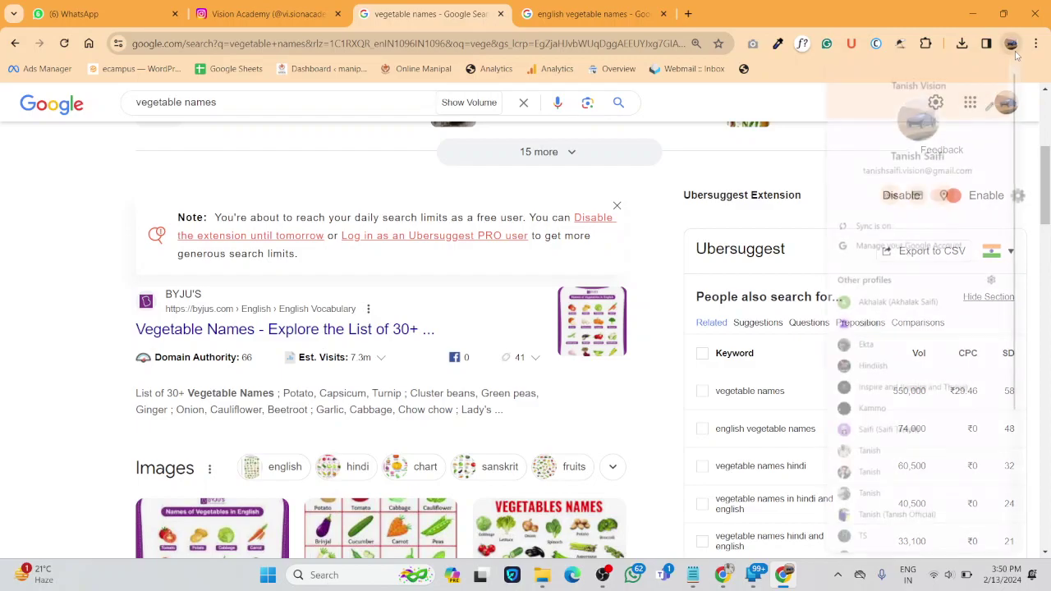
pyautogui.click(872, 368)
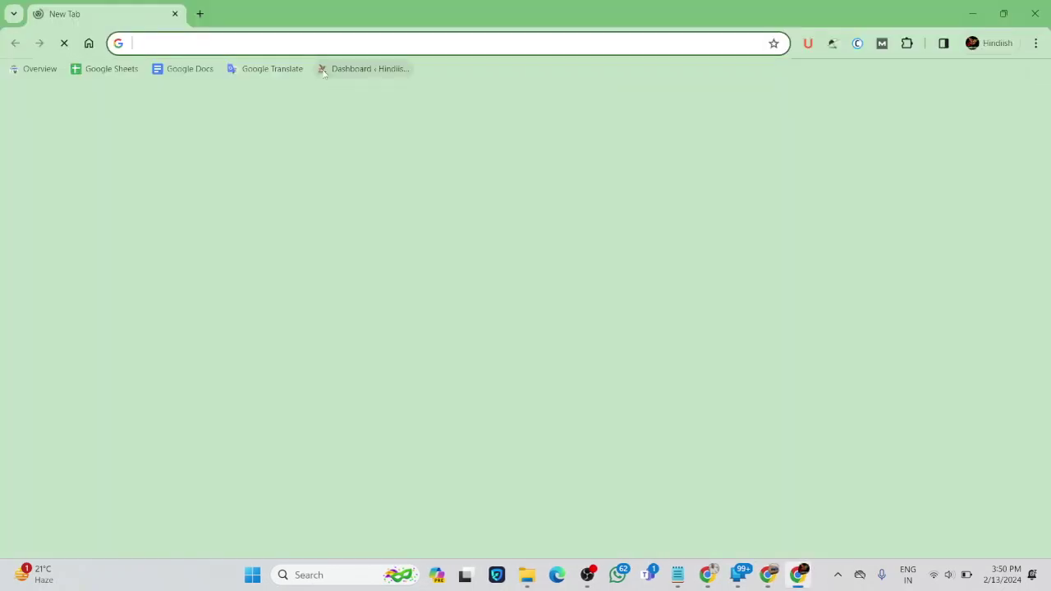
pyautogui.middleClick(323, 72)
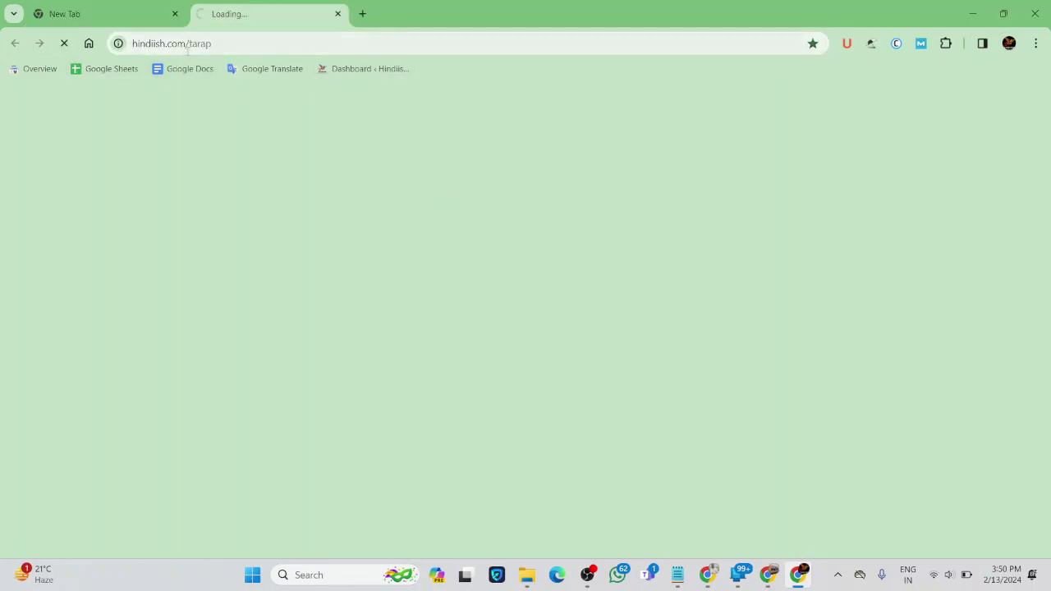
pyautogui.middleClick(91, 69)
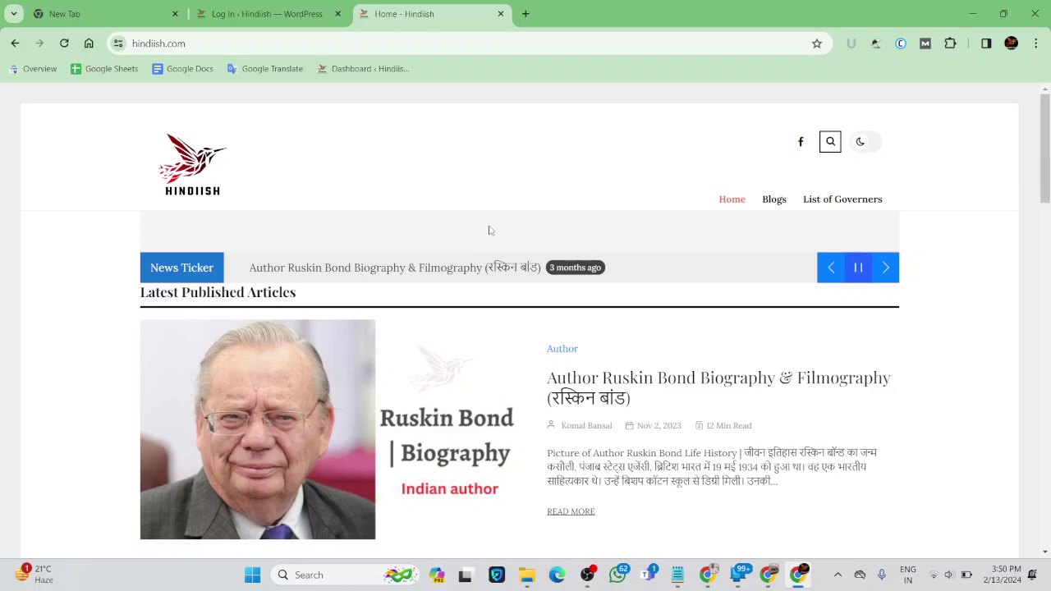
pyautogui.scroll(-15, 484, 227)
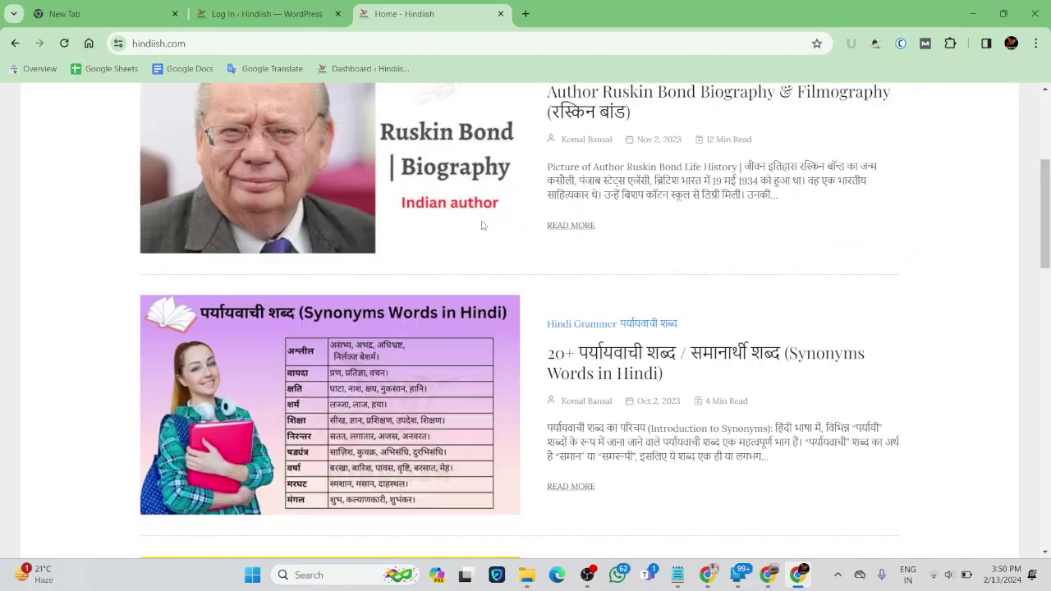
pyautogui.scroll(15, 483, 227)
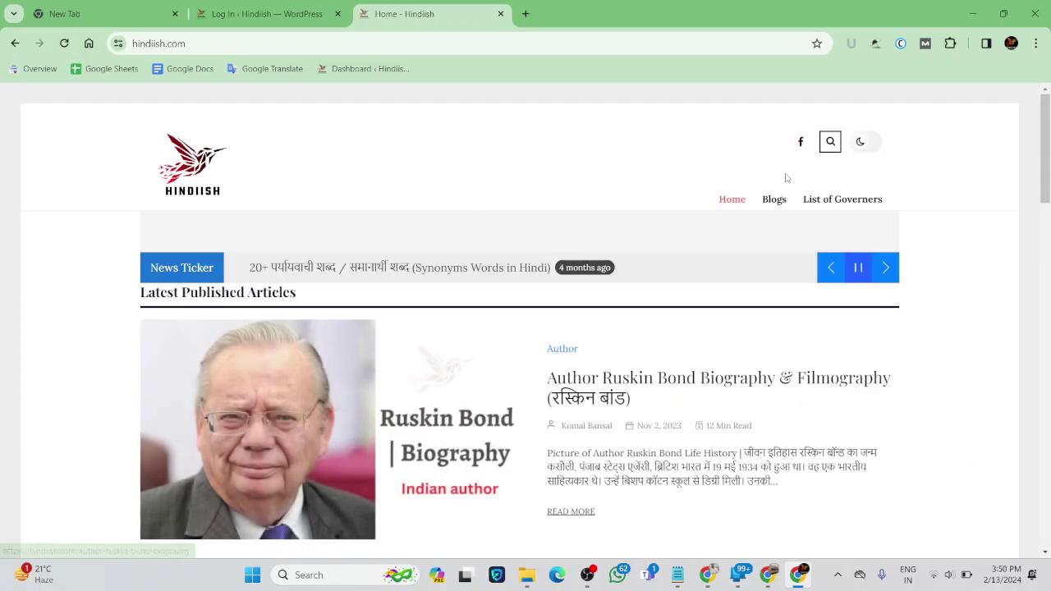
# - Search the Hindiish website for "vegetable" and review the search results page
pyautogui.click(830, 142)
pyautogui.write('vegetable')
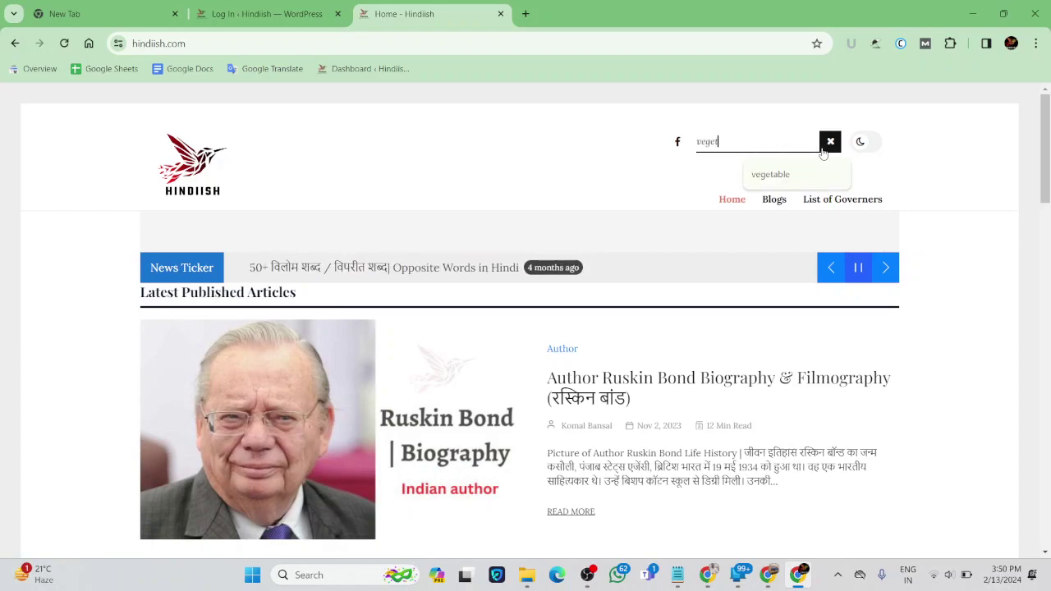
pyautogui.press('Return')
pyautogui.scroll(-2, 575, 288)
pyautogui.scroll(2, 493, 329)
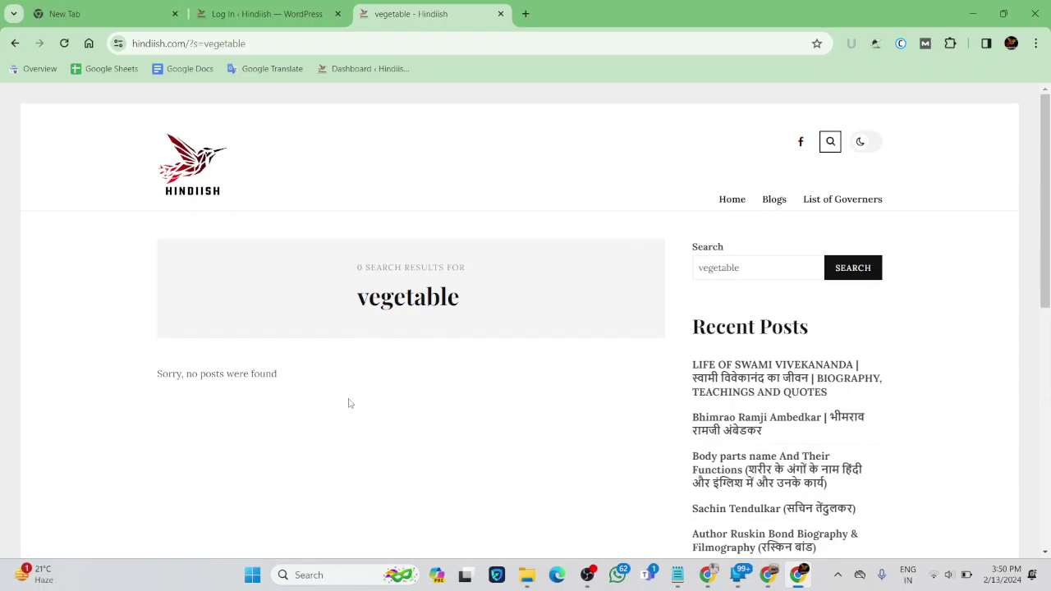
pyautogui.keyDown('ctrl'); pyautogui.scroll(3, 350, 403); pyautogui.keyUp('ctrl')
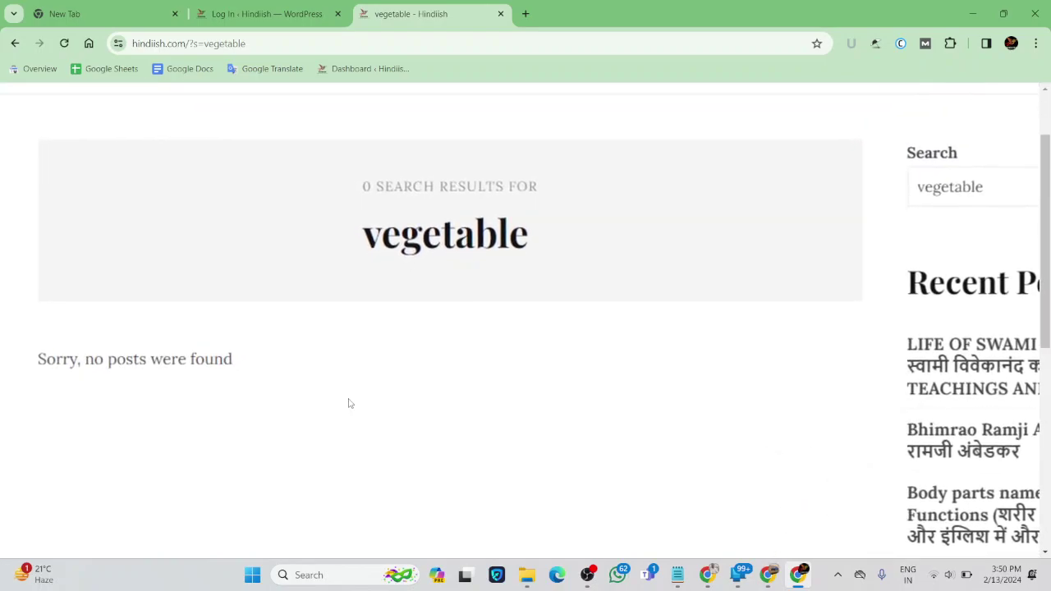
pyautogui.keyDown('ctrl'); pyautogui.scroll(-3, 350, 403); pyautogui.keyUp('ctrl')
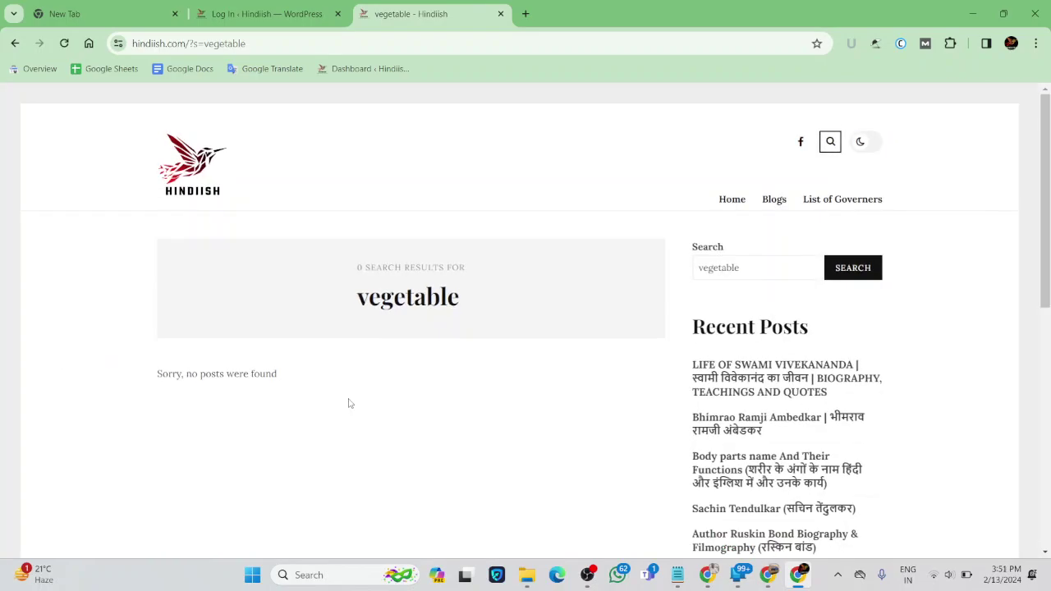
pyautogui.scroll(-3, 348, 403)
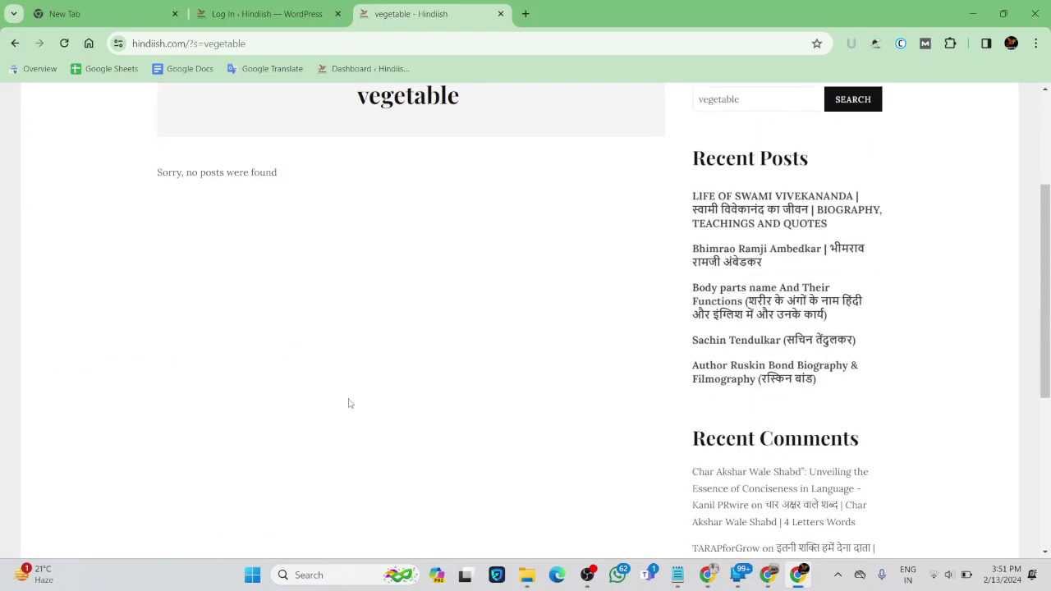
pyautogui.scroll(3, 348, 402)
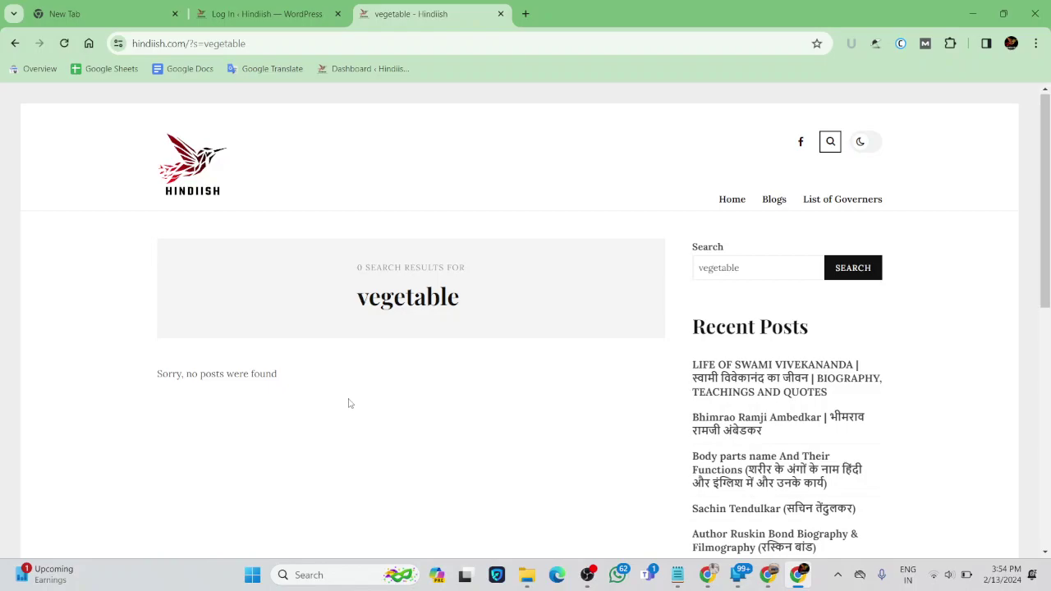
# - Switch to the Ubersuggest Keyword Ideas page, highlight the keyword "what is seo" and examine its volume and SD score
pyautogui.hotkey('alt', 'Tab')
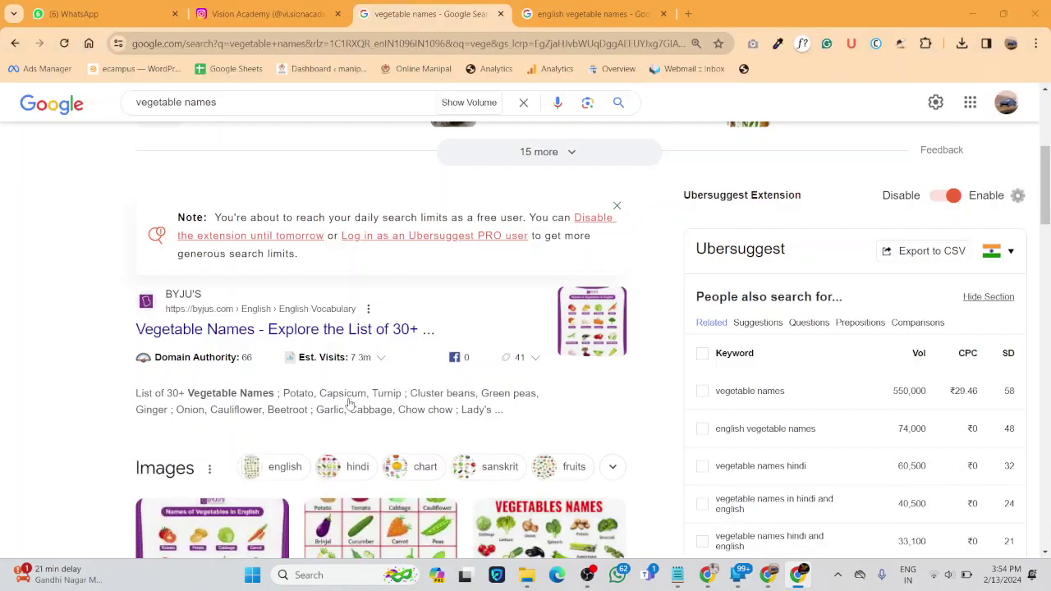
pyautogui.hotkey('alt', 'Tab')
pyautogui.hotkey('alt', 'Tab')
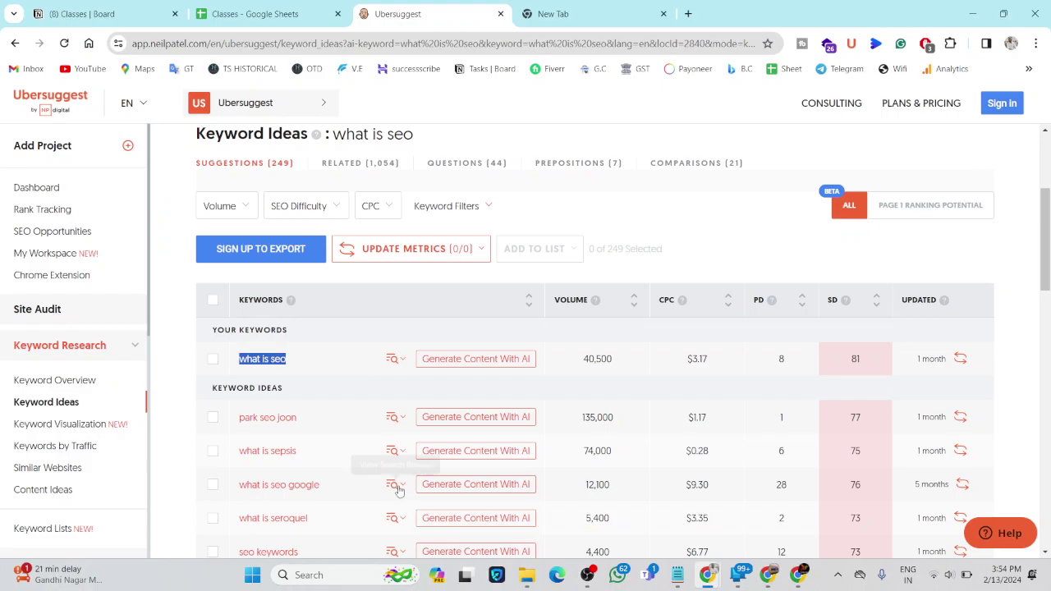
pyautogui.click(368, 374)
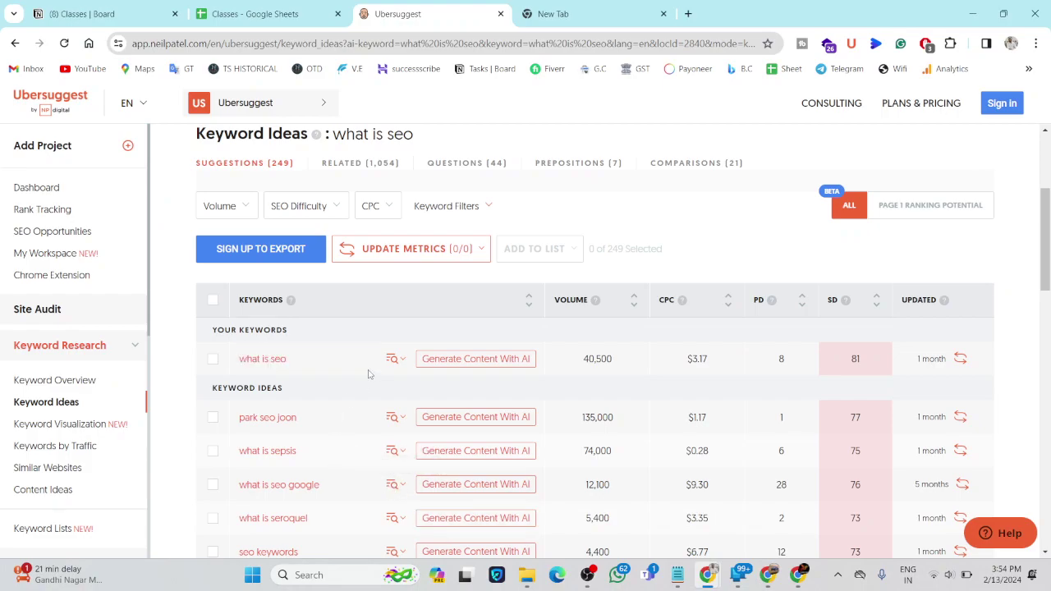
pyautogui.moveTo(368, 375); pyautogui.dragTo(232, 366)
pyautogui.scroll(3, 232, 366)
pyautogui.scroll(-3, 232, 366)
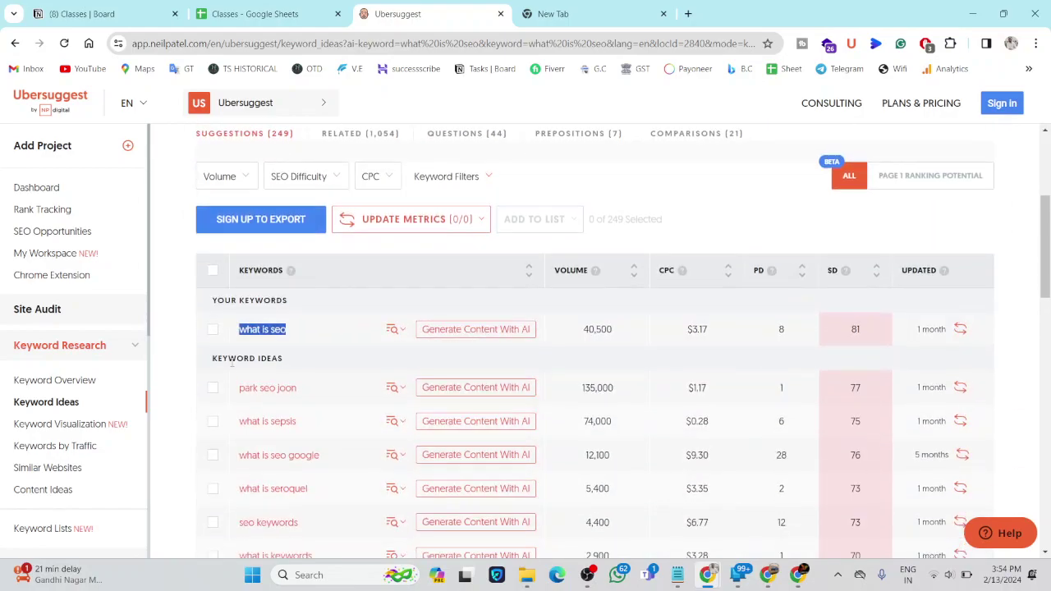
pyautogui.scroll(3, 233, 362)
pyautogui.scroll(-3, 232, 362)
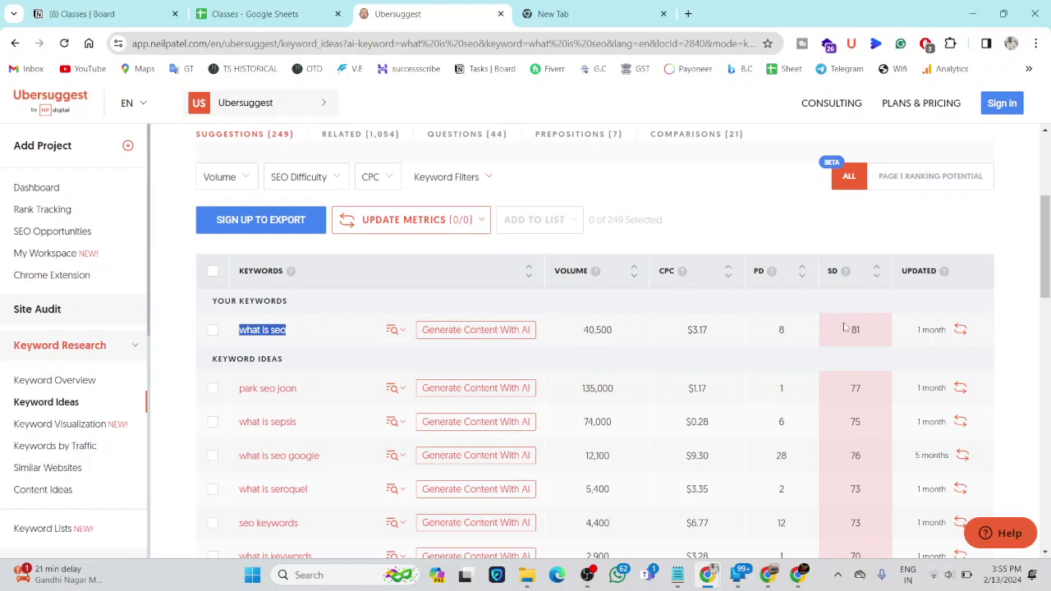
# - Enlarge the Keyword Ideas table to examine the volume, CPC, PD and SD columns for "what is seo", and restore the normal zoom
pyautogui.scroll(5, 843, 327)
pyautogui.scroll(1, 843, 327)
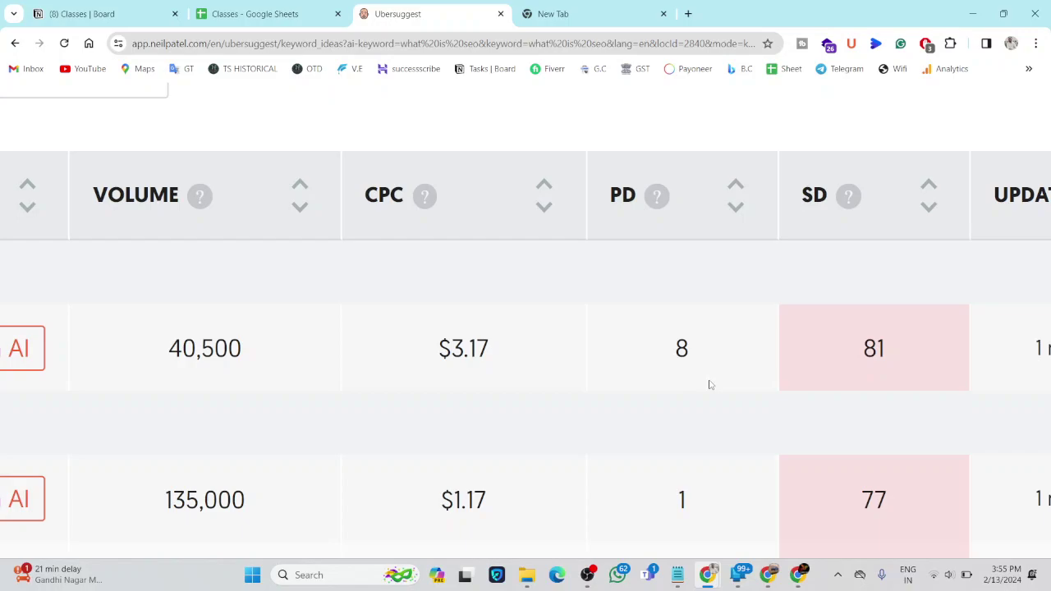
pyautogui.hotkey('ctrl', '-')
pyautogui.hotkey('ctrl', '-')
pyautogui.hotkey('ctrl', '-')
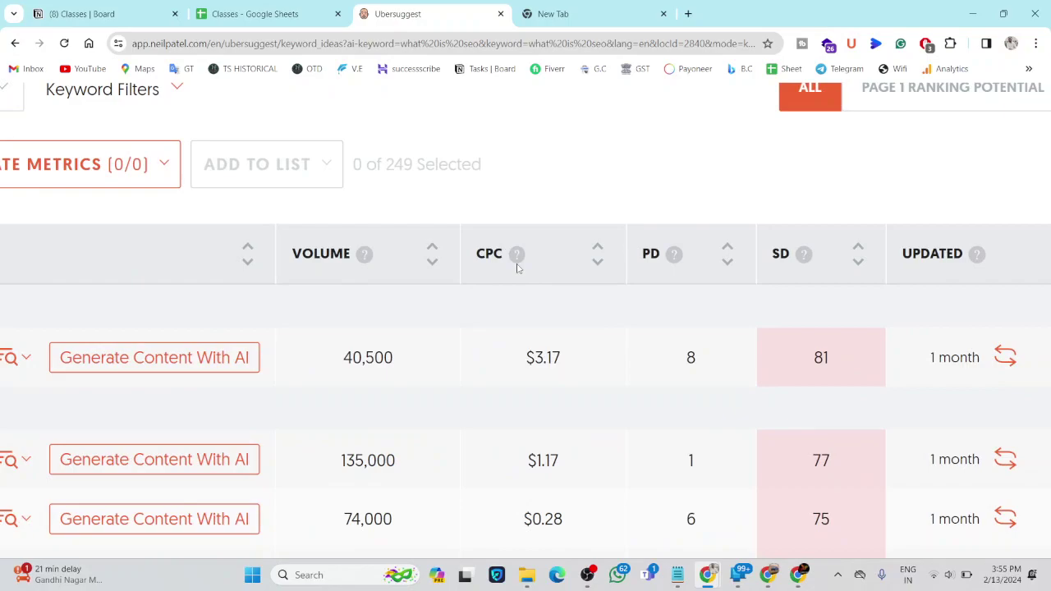
pyautogui.hotkey('ctrl', '-')
pyautogui.hotkey('ctrl', '-')
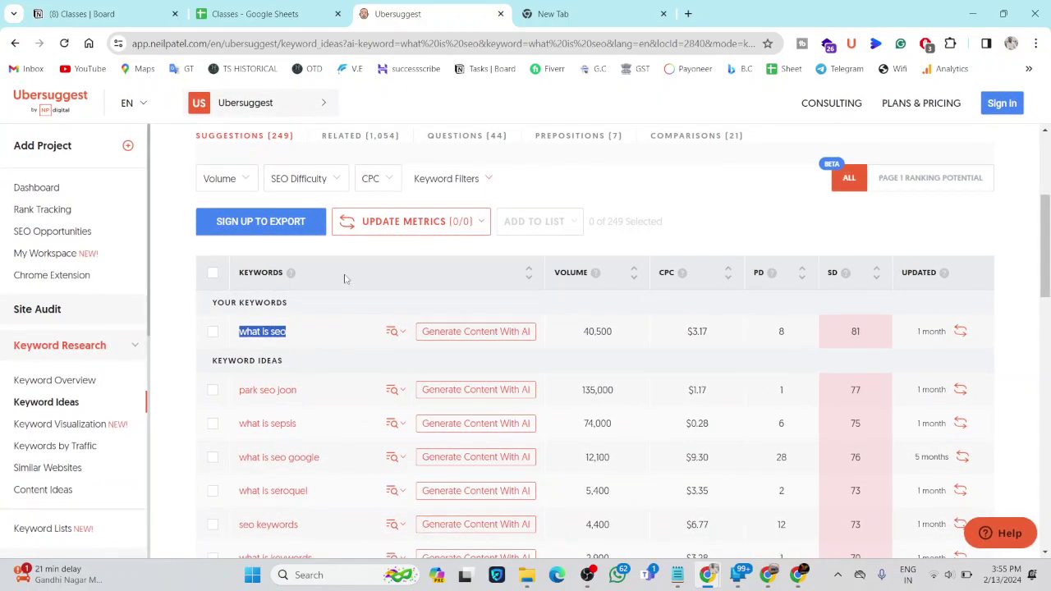
pyautogui.scroll(3, 345, 279)
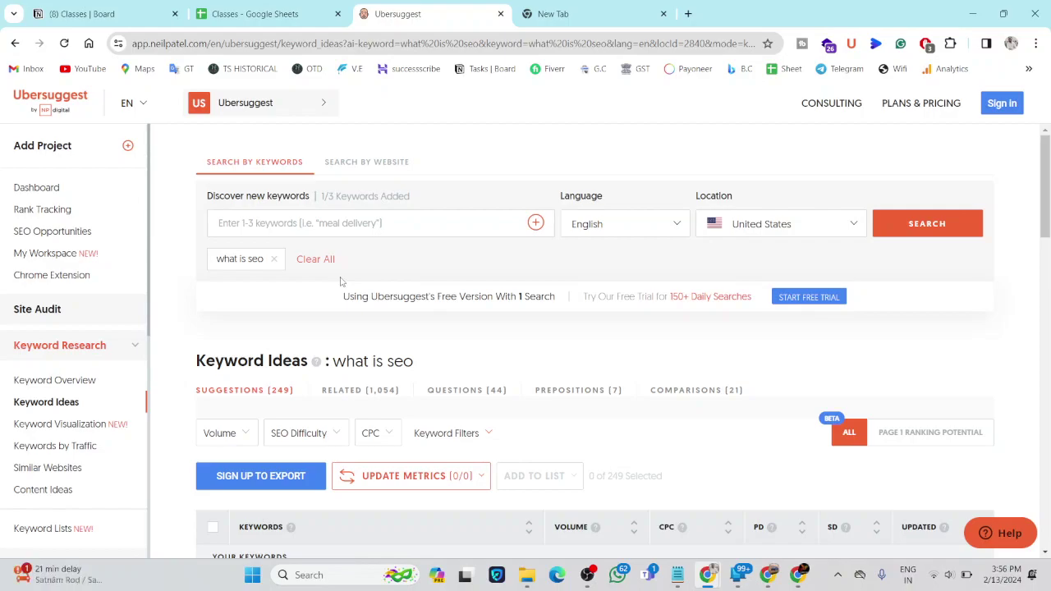
# - Compare the CPC values of the "what is seo" keyword ideas and highlight the CPC of "what is seo google"
pyautogui.scroll(-4, 341, 281)
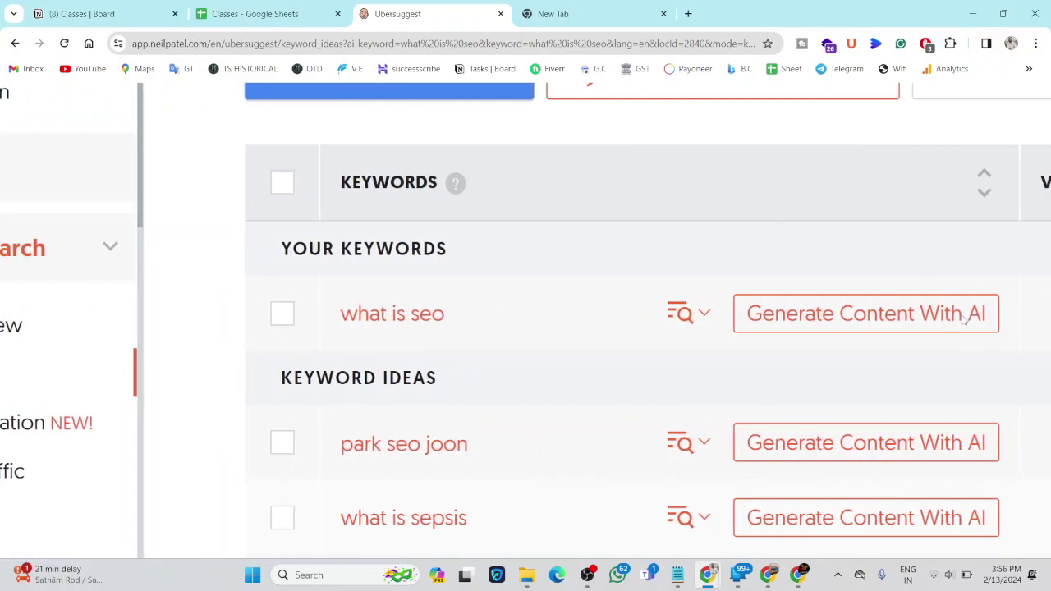
pyautogui.hscroll(5, 964, 320)
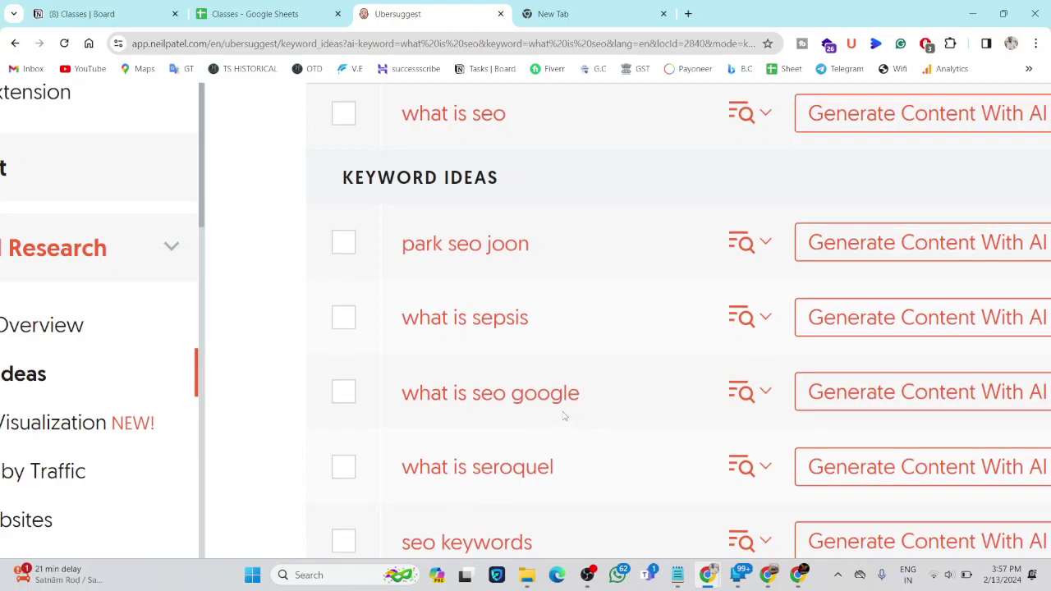
pyautogui.hscroll(5, 557, 419)
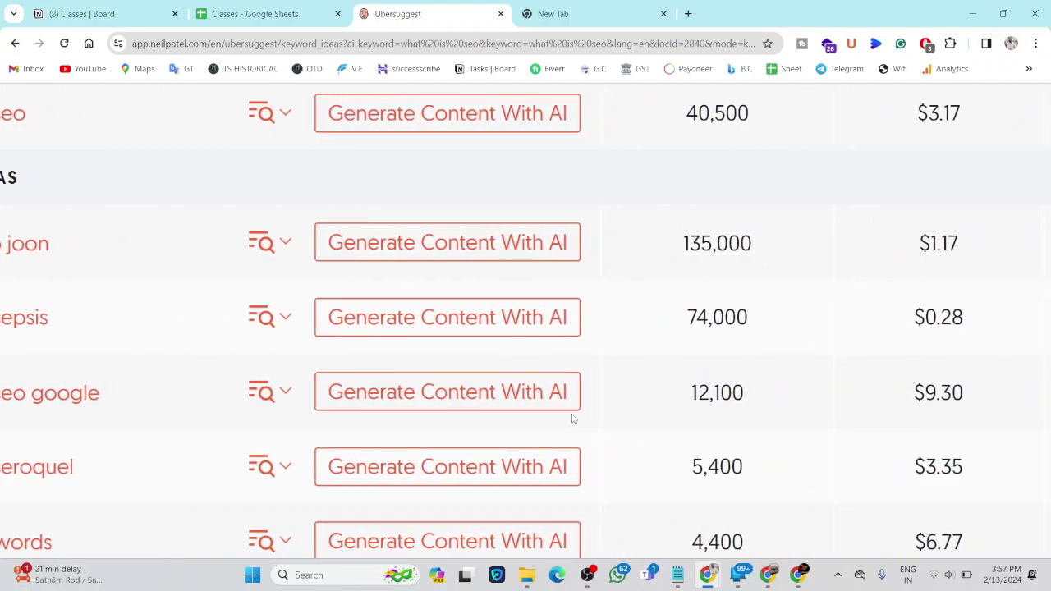
pyautogui.doubleClick(926, 408)
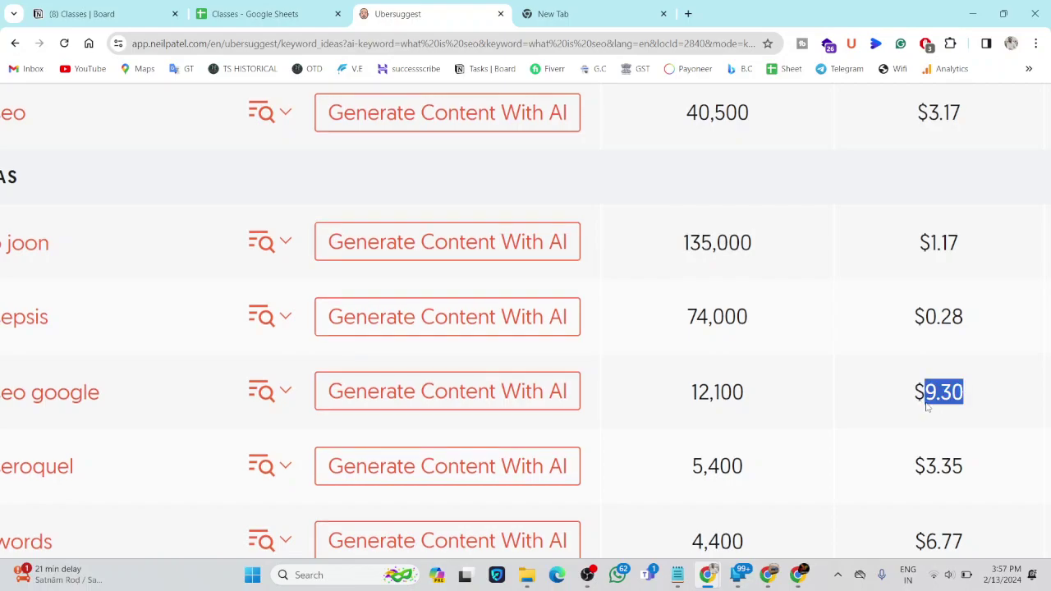
pyautogui.click(927, 407)
pyautogui.scroll(1, 926, 406)
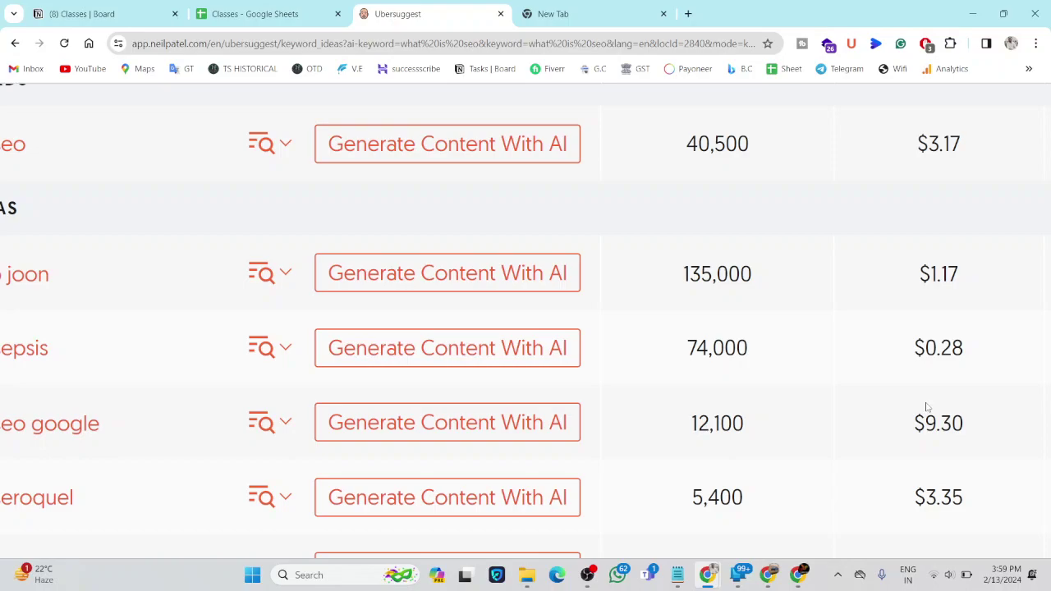
# - Open the tshistorical.com home page in a new browser tab
pyautogui.hotkey('ctrl', 't')
pyautogui.write('ts')
pyautogui.press('Return')
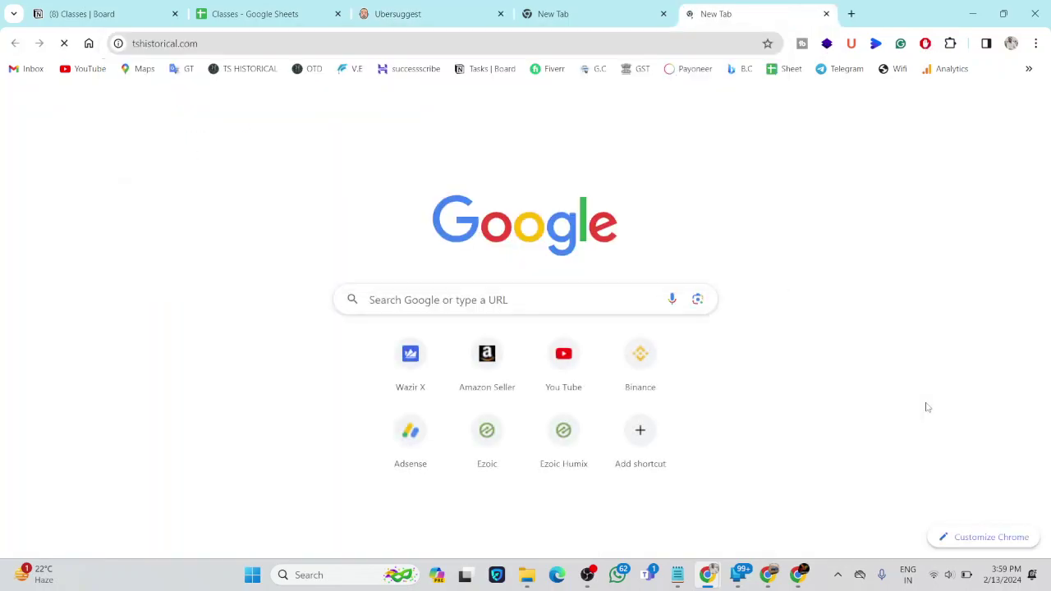
pyautogui.click(925, 45)
pyautogui.click(488, 255)
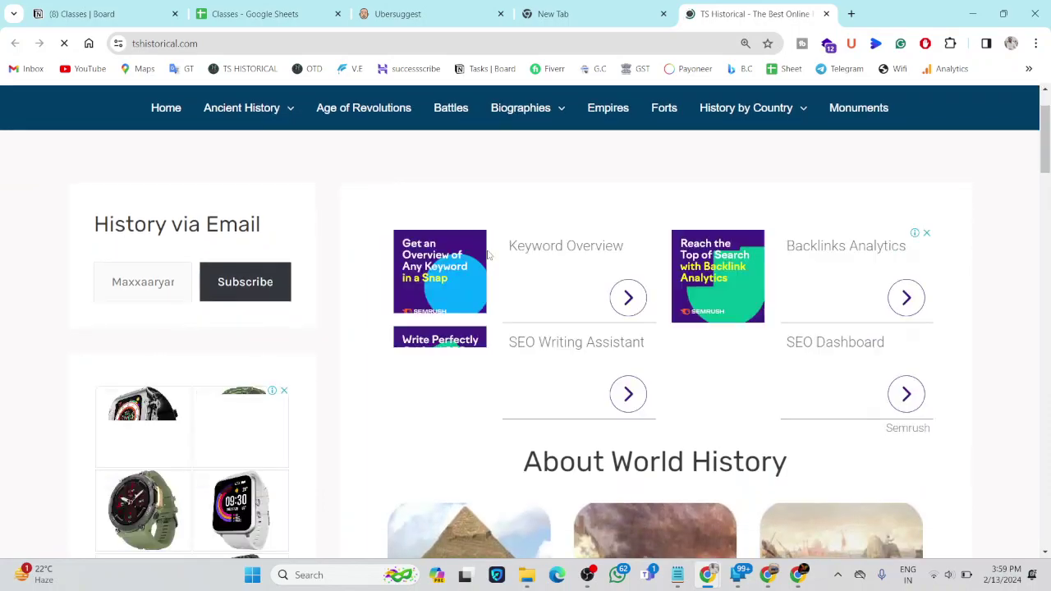
# - Examine the advertisements placed beside and above the About World History section on the TS Historical home page
pyautogui.scroll(-3, 488, 256)
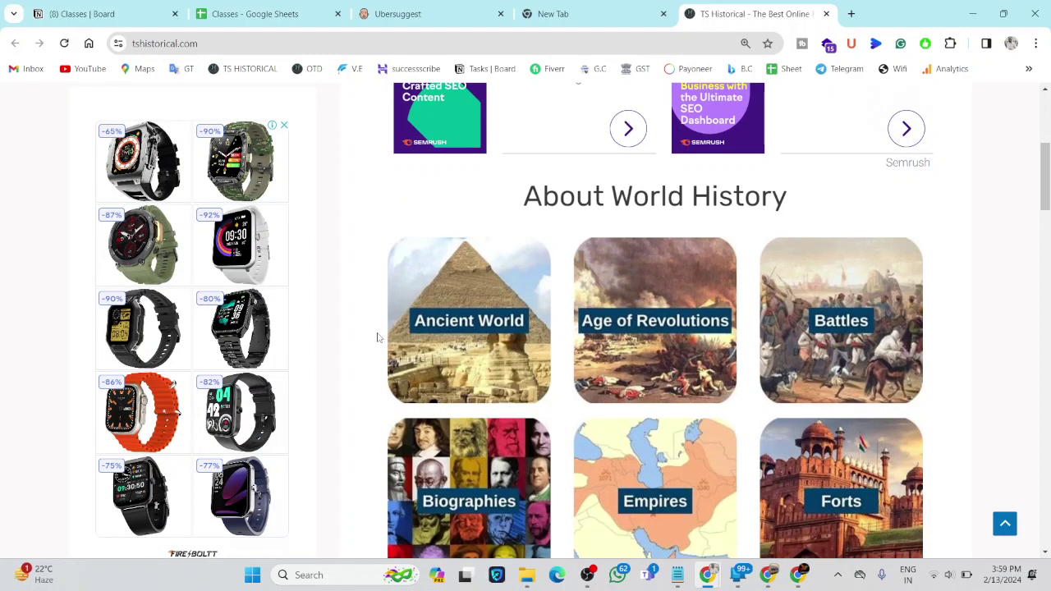
pyautogui.scroll(-2, 378, 338)
pyautogui.scroll(4, 378, 338)
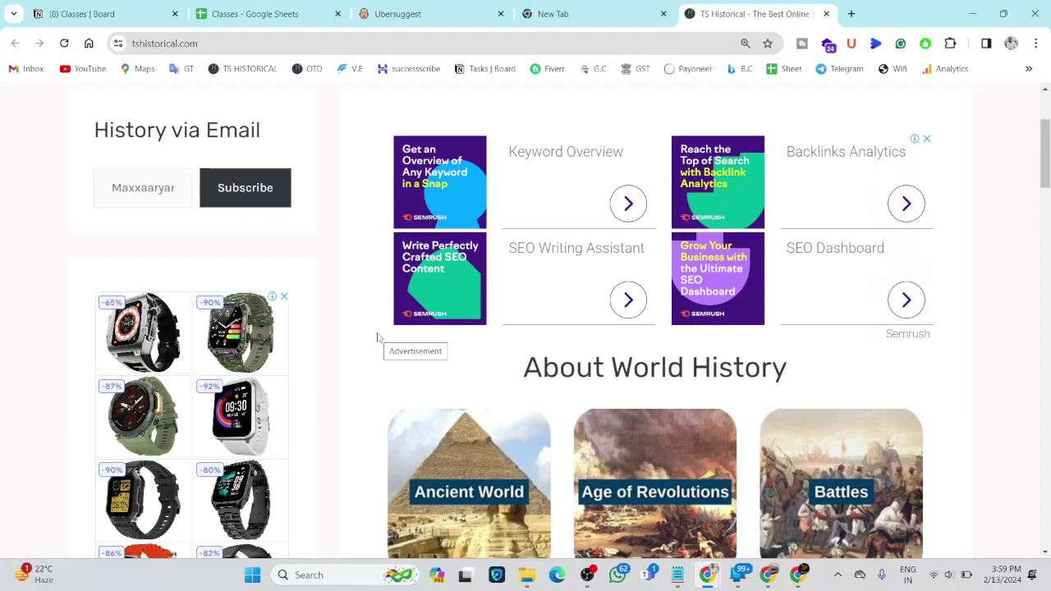
pyautogui.scroll(-3, 378, 337)
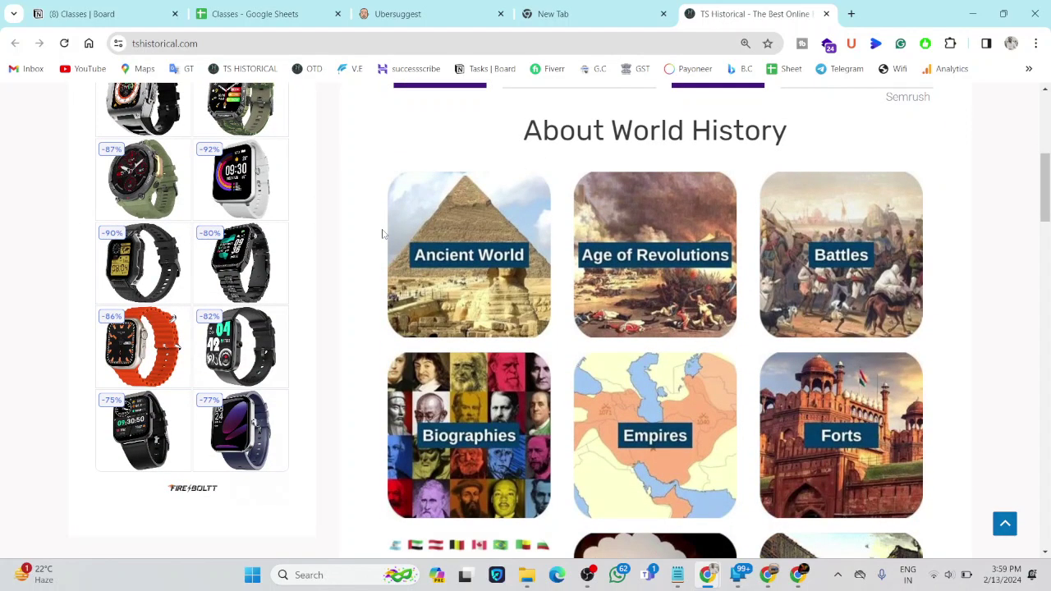
pyautogui.scroll(2, 382, 234)
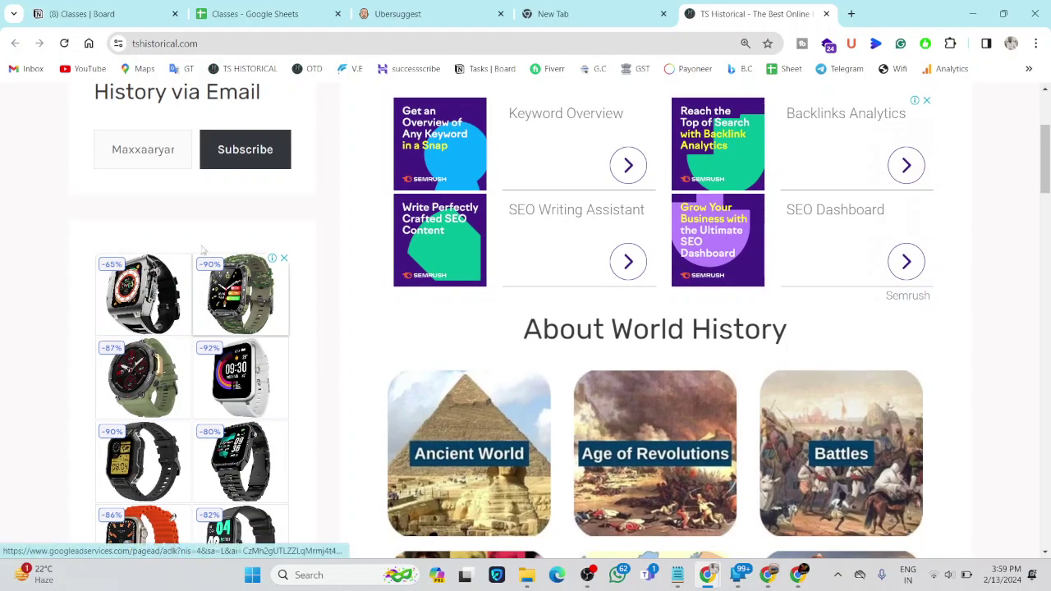
pyautogui.scroll(-1, 324, 382)
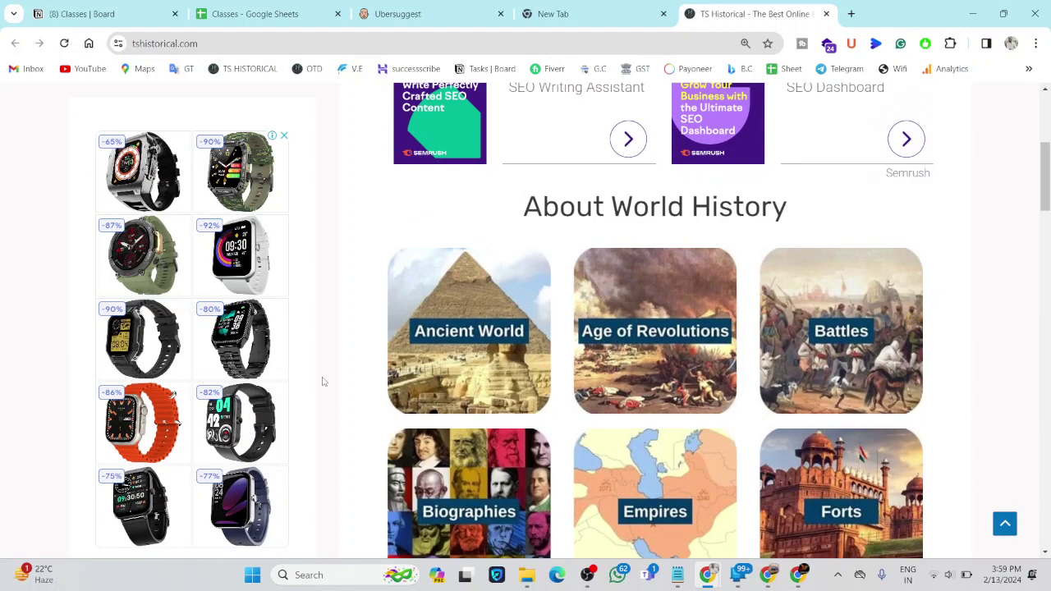
pyautogui.scroll(4, 323, 382)
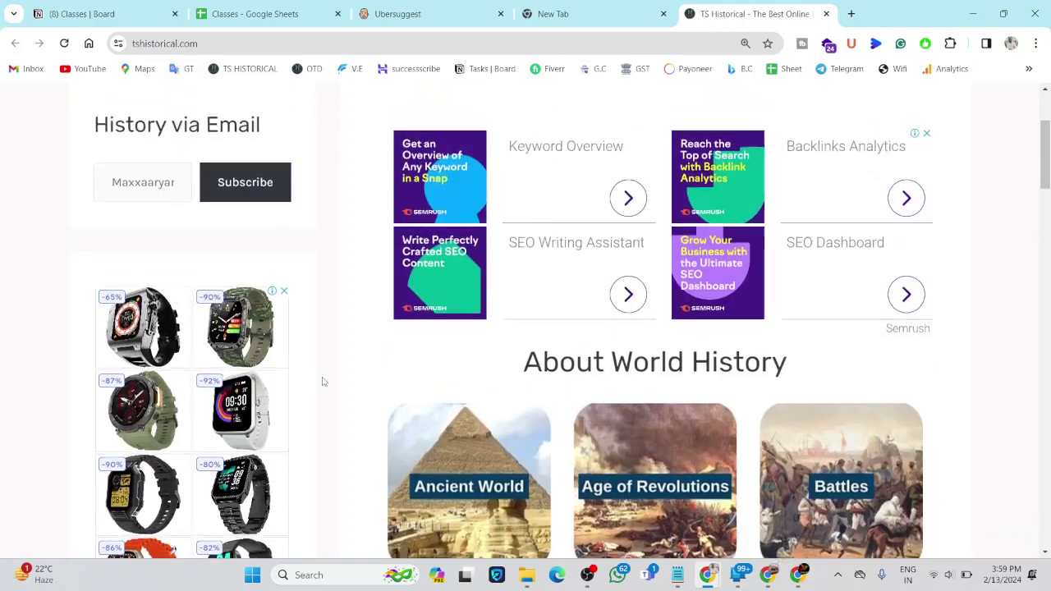
pyautogui.scroll(-4, 324, 381)
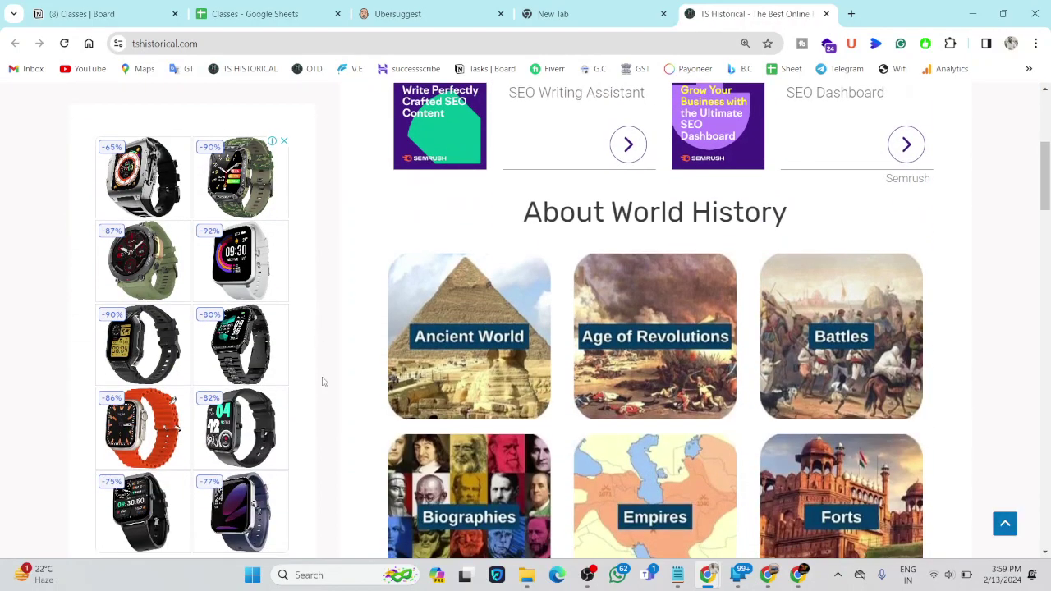
# - Open the black Fire-Boltt smartwatch advertisement to view its product page, and return to the Ubersuggest keyword table at normal zoom
pyautogui.click(211, 371)
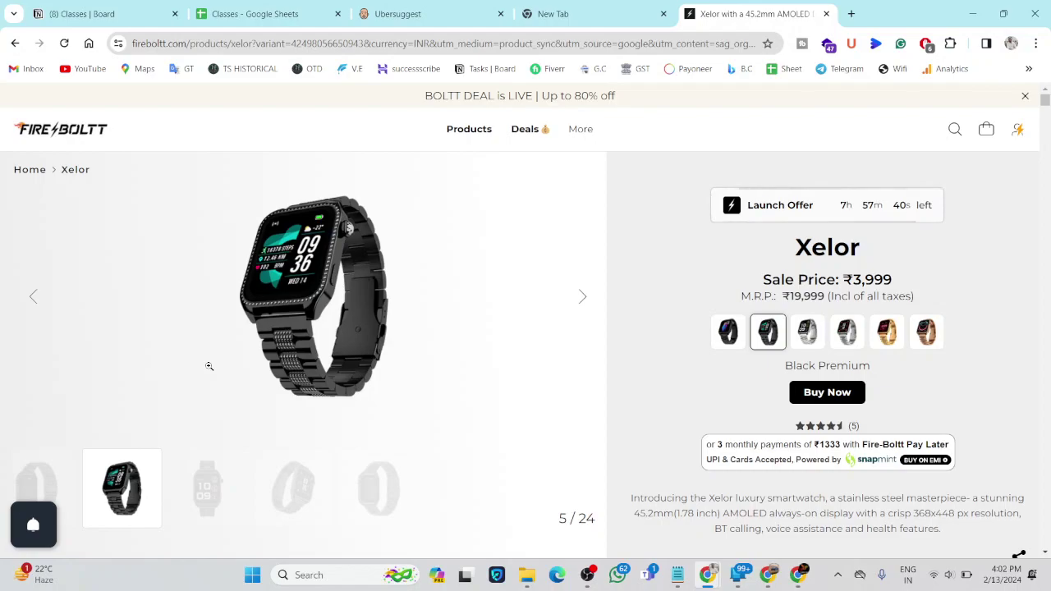
pyautogui.click(417, 10)
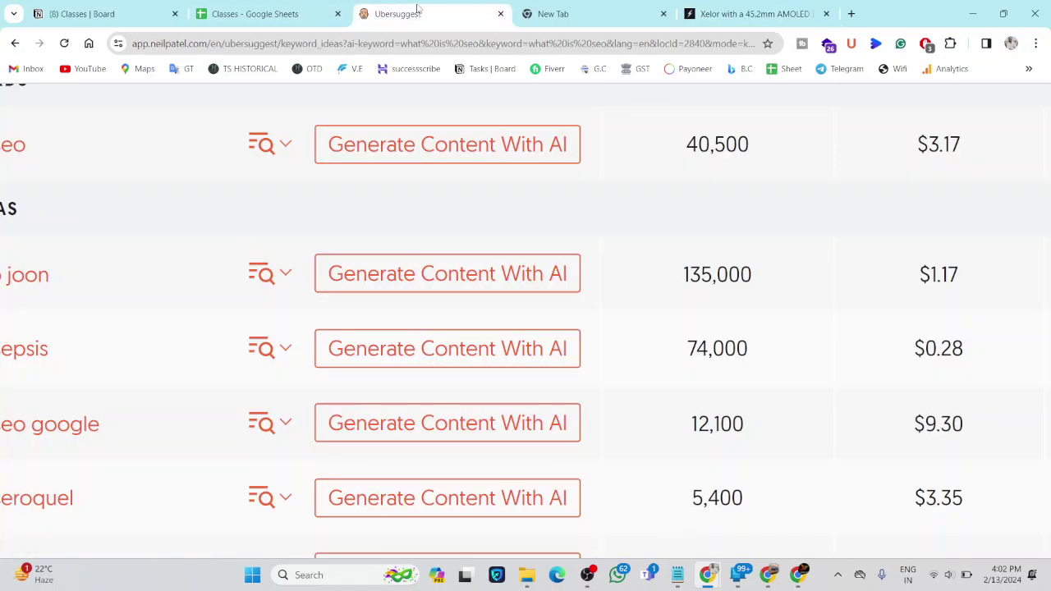
pyautogui.scroll(-5, 449, 209)
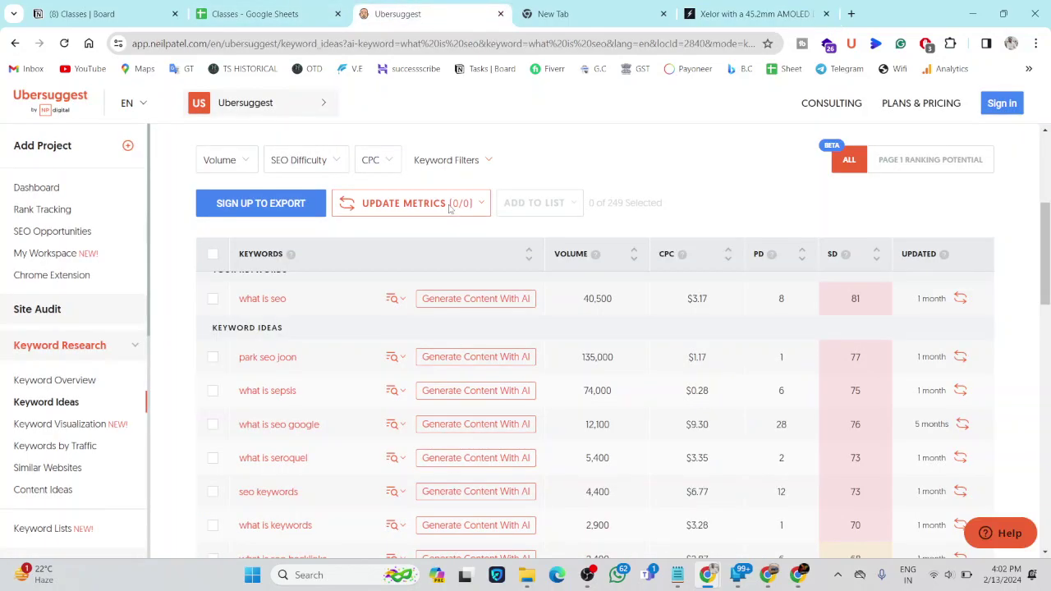